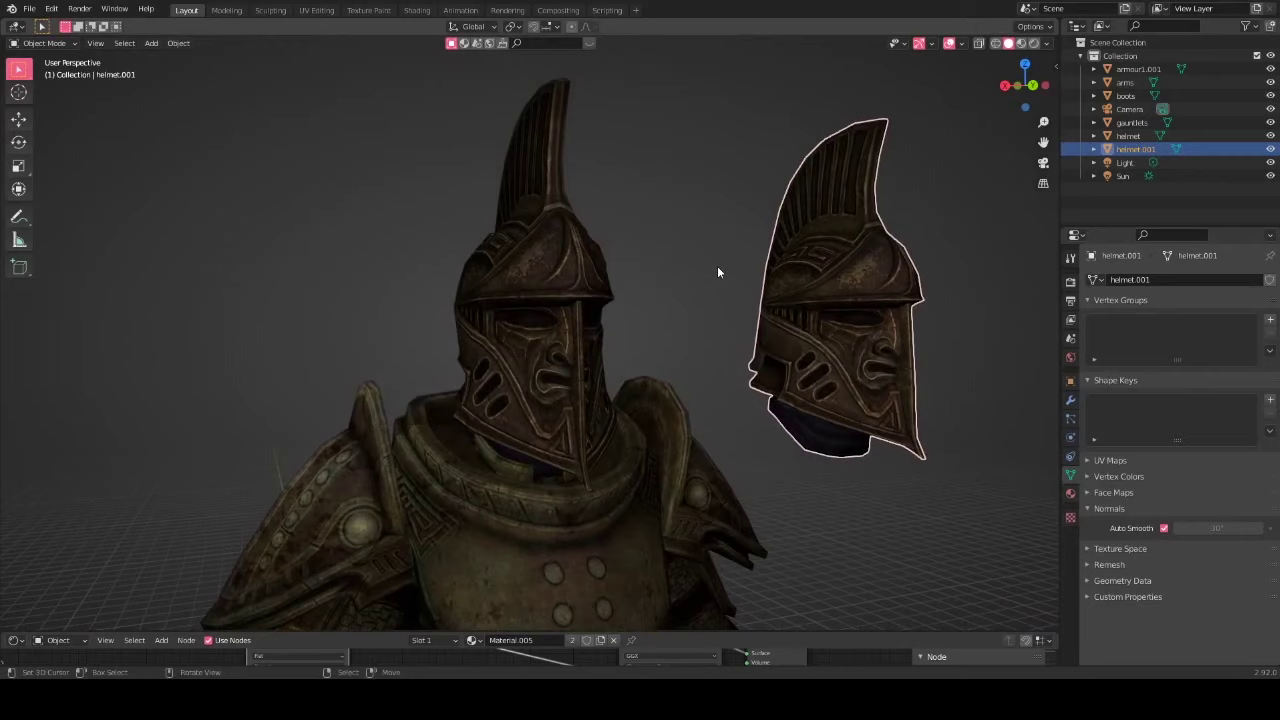
Step: Examine the armoured character and its helmet alongside the detached helmet from several angles and distances
scroll(545, 425, down, 4)
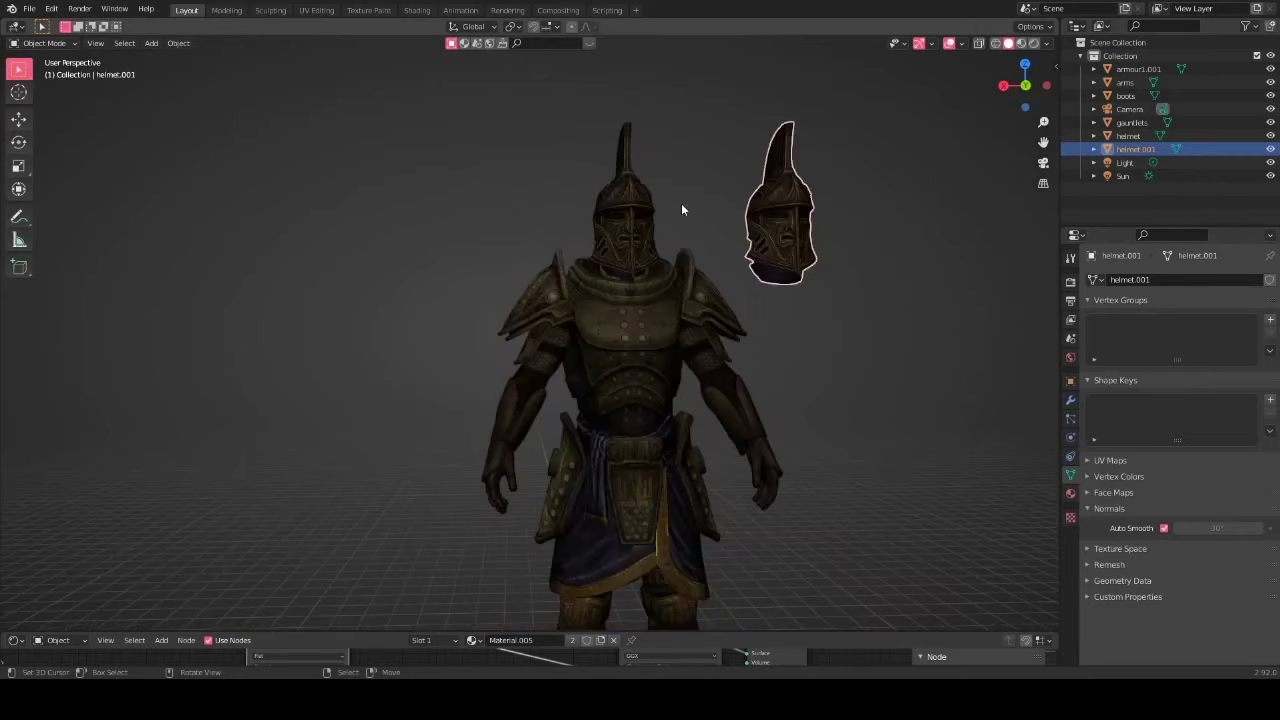
middle_drag(666, 234, 703, 242)
scroll(630, 350, down, 2)
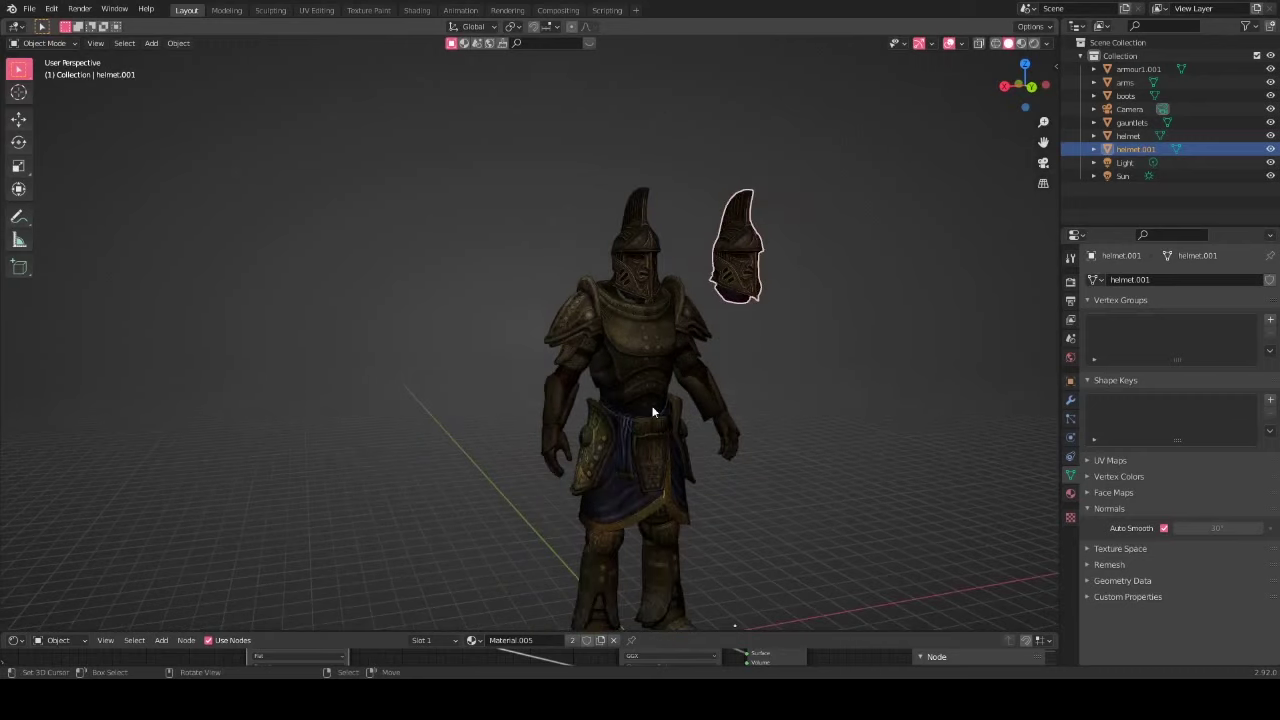
shift+middle_drag(652, 407, 657, 351)
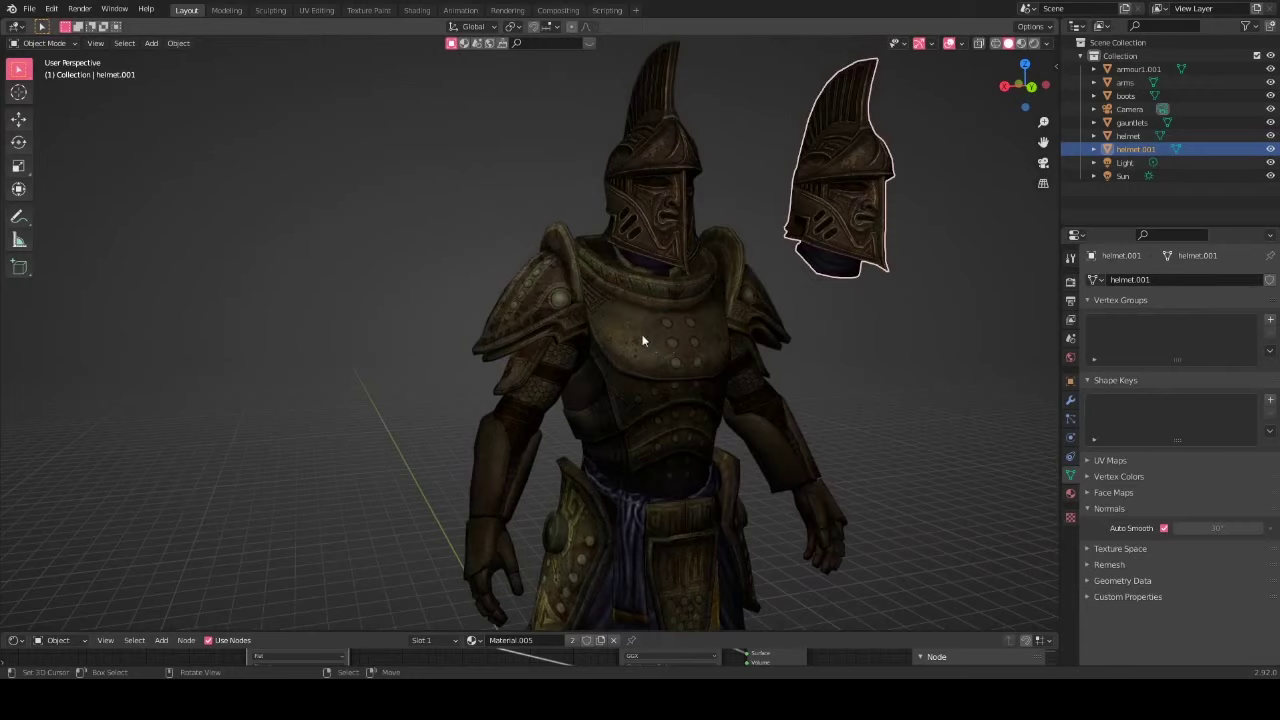
scroll(463, 467, down, 3)
scroll(557, 320, up, 3)
middle_drag(557, 320, 517, 350)
scroll(517, 462, up, 2)
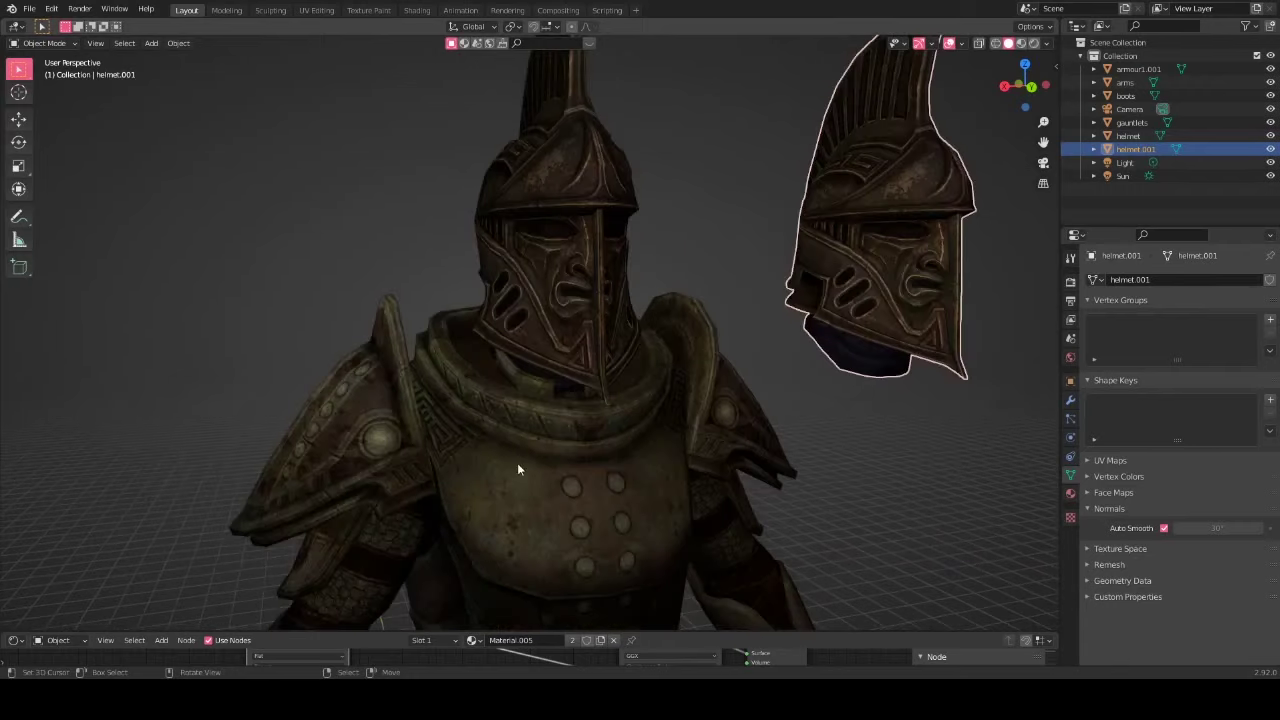
scroll(517, 462, down, 3)
middle_drag(530, 408, 651, 371)
scroll(650, 245, down, 2)
scroll(586, 283, up, 4)
click(586, 283)
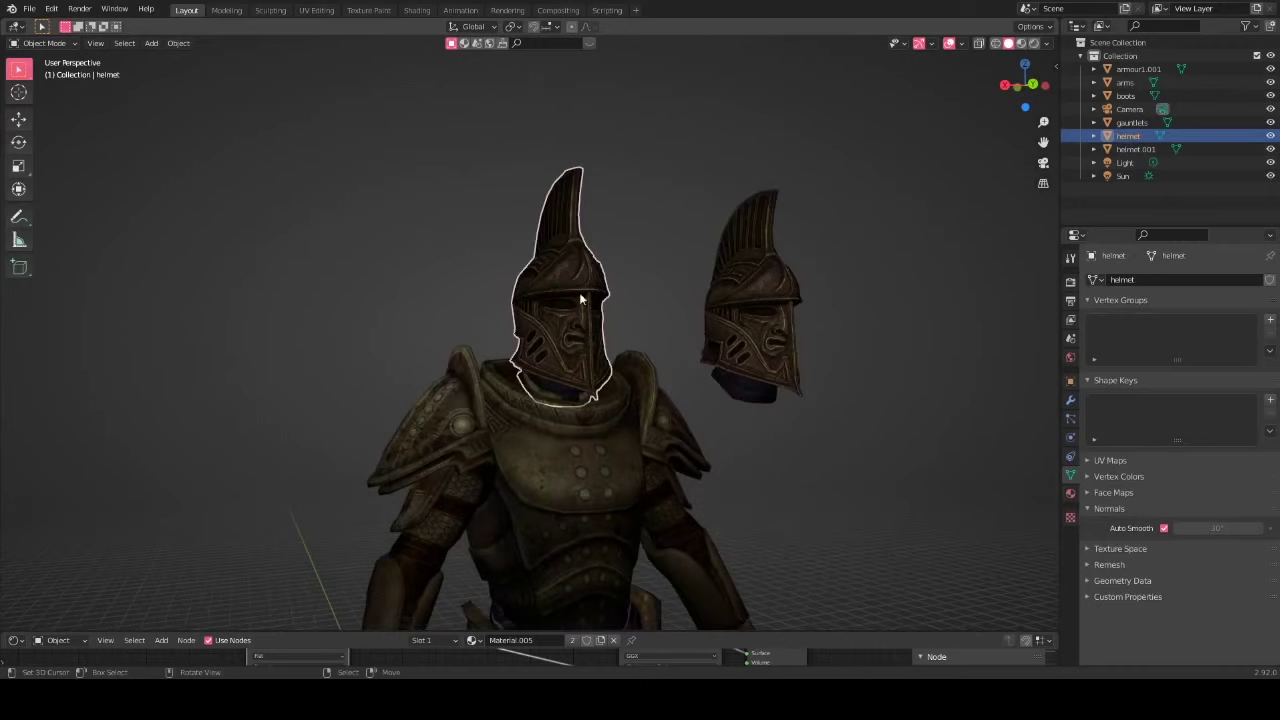
scroll(658, 340, up, 2)
scroll(659, 341, down, 2)
middle_drag(692, 350, 585, 289)
scroll(586, 291, down, 6)
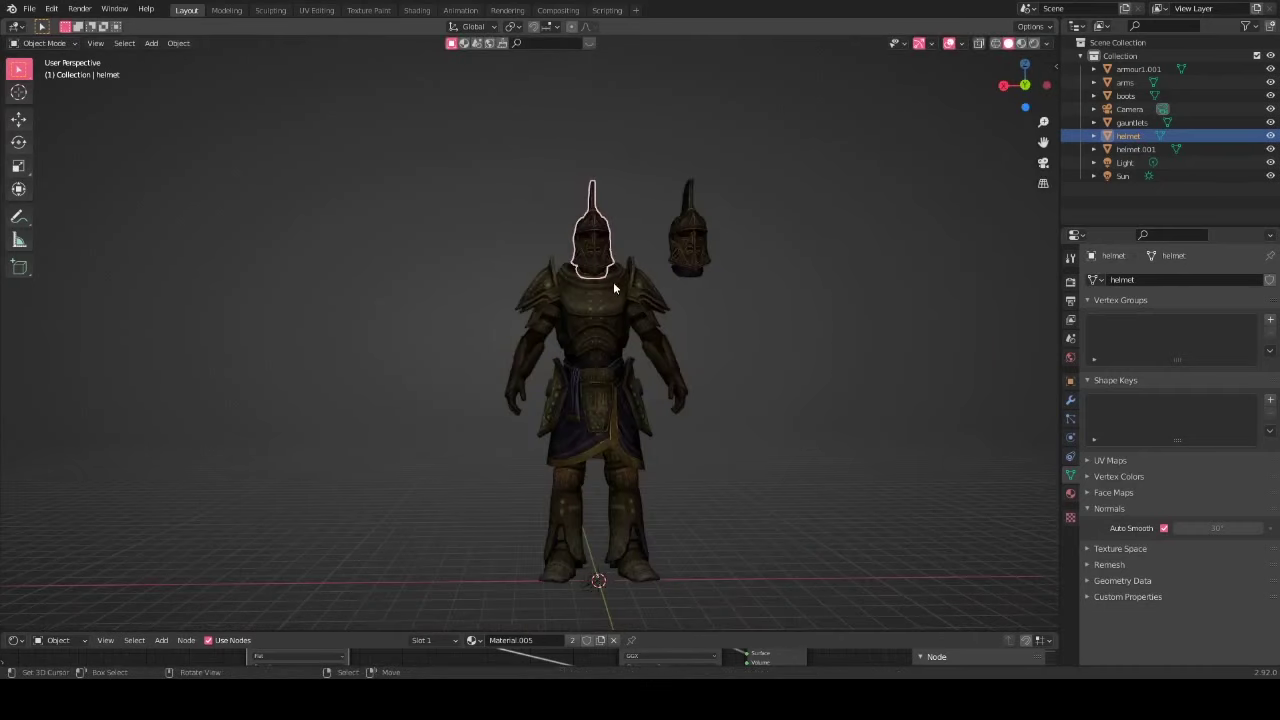
Step: Select all armour parts of the standing character together, leaving out the detached helmet
drag(445, 184, 634, 580)
scroll(590, 287, up, 3)
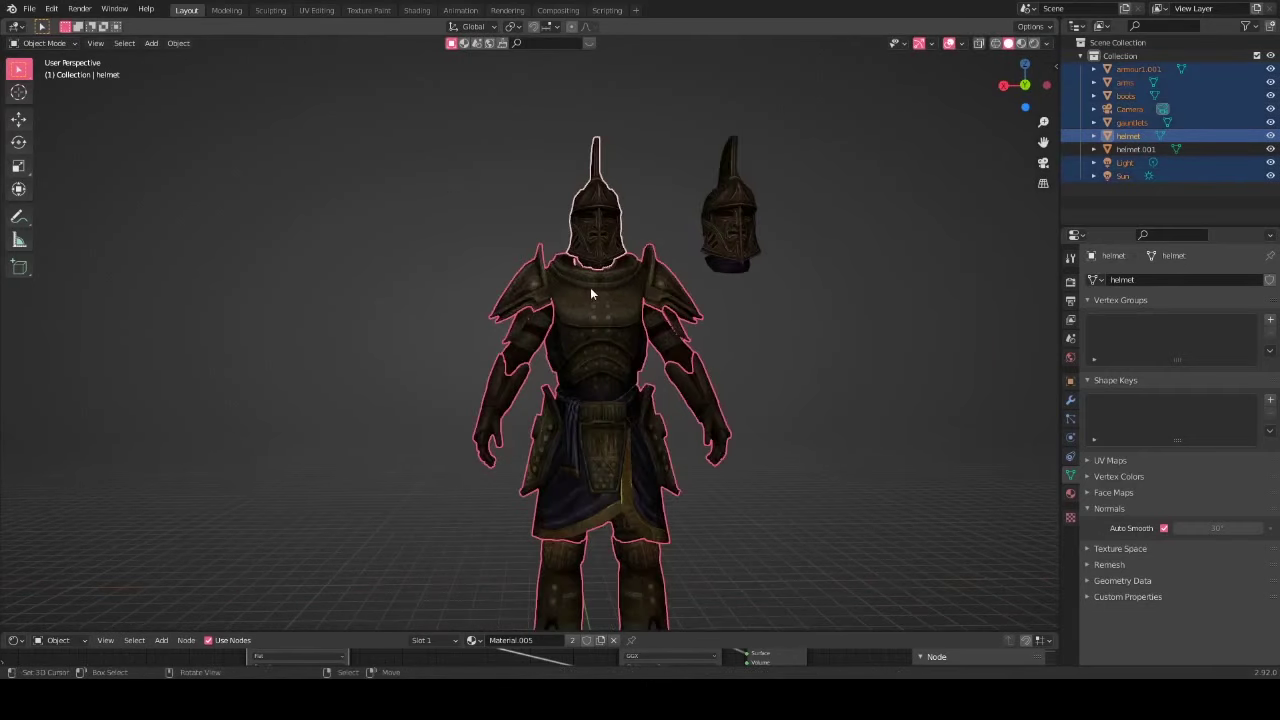
middle_drag(586, 338, 635, 335)
scroll(623, 246, up, 2)
middle_drag(630, 256, 586, 231)
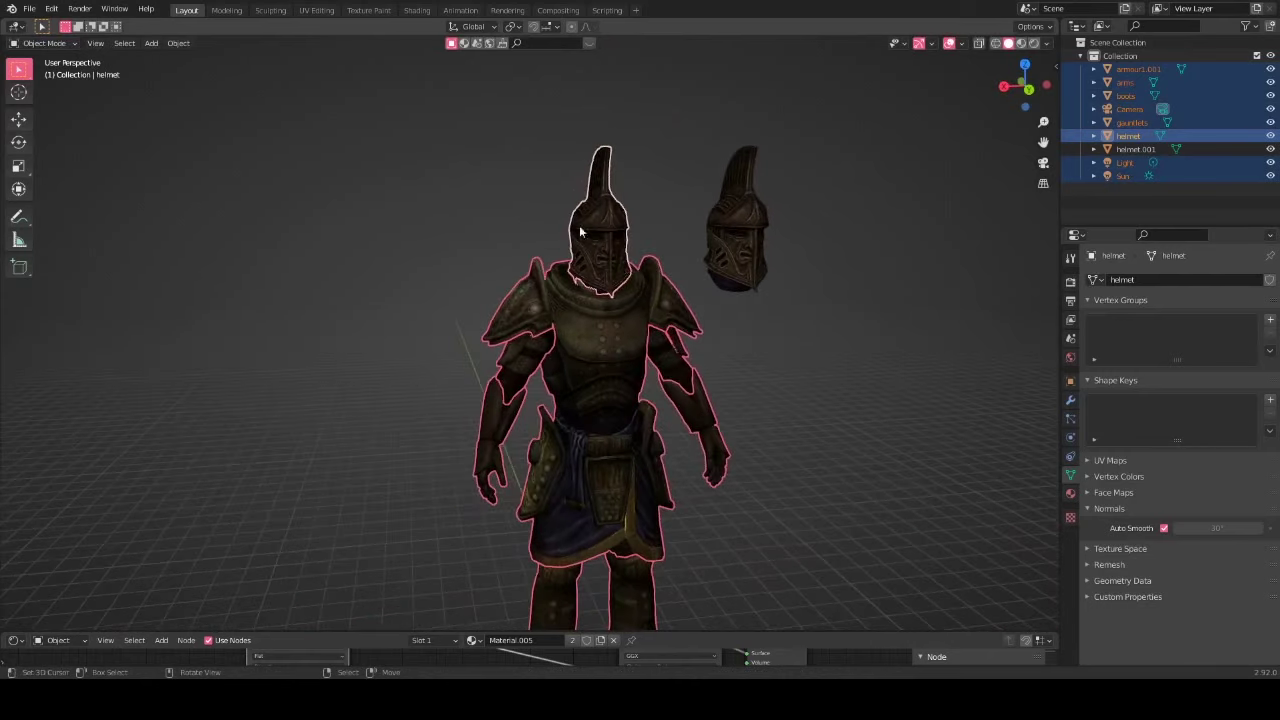
Step: Compare the textured helmet worn by the character with the detached one, finishing with the worn helmet selected
right_click(678, 218)
middle_drag(678, 218, 653, 220)
scroll(653, 226, up, 2)
click(600, 262)
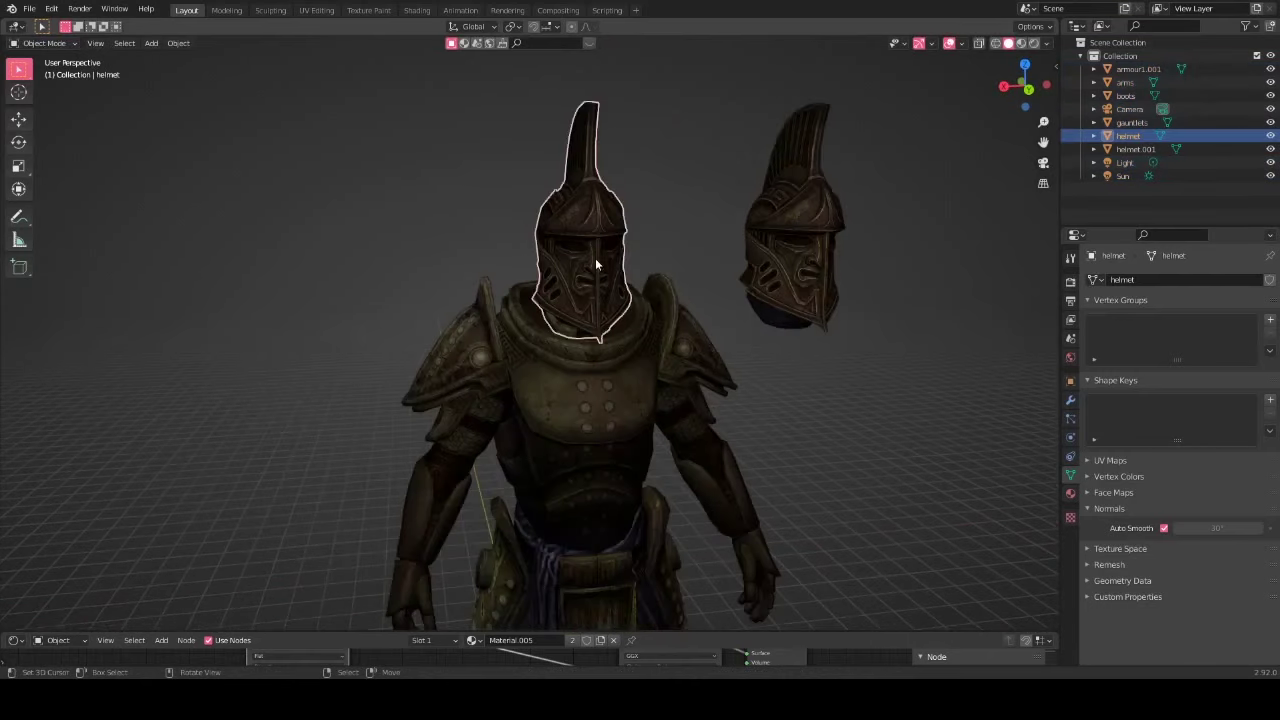
middle_drag(600, 262, 740, 194)
scroll(665, 229, up, 2)
scroll(606, 222, down, 6)
scroll(594, 206, up, 3)
click(506, 166)
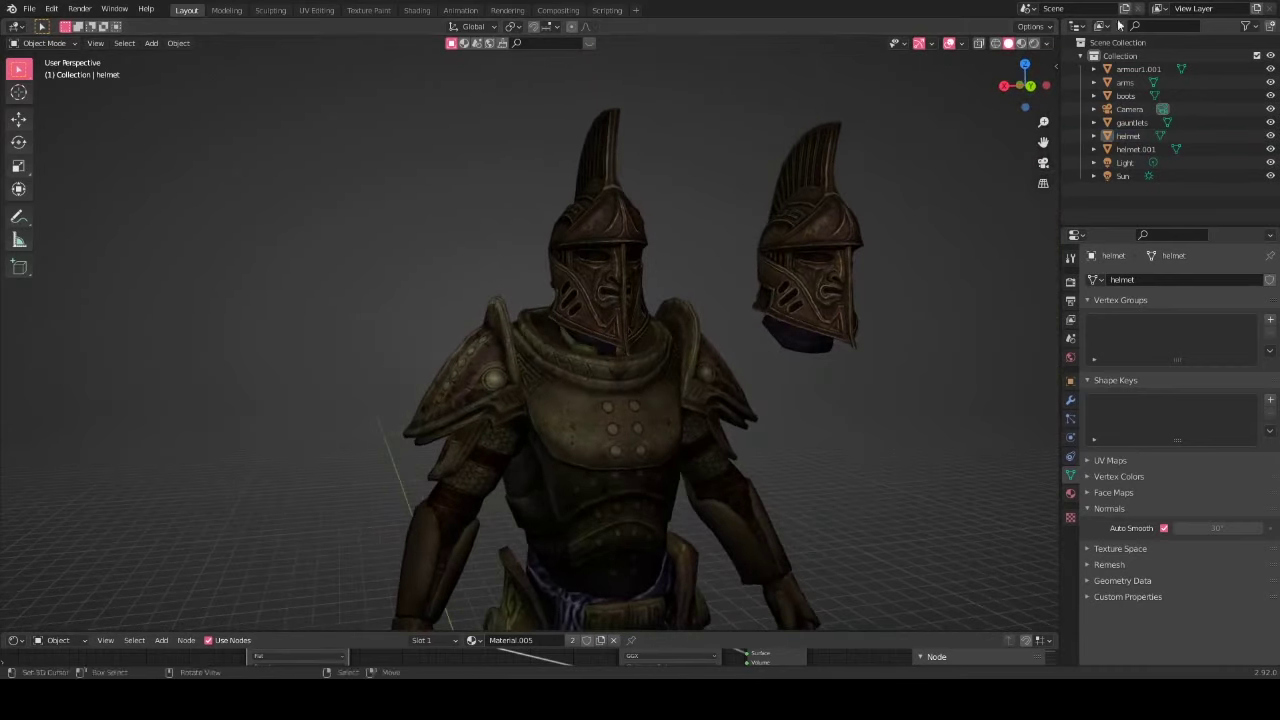
click(808, 240)
click(617, 211)
scroll(609, 217, up, 3)
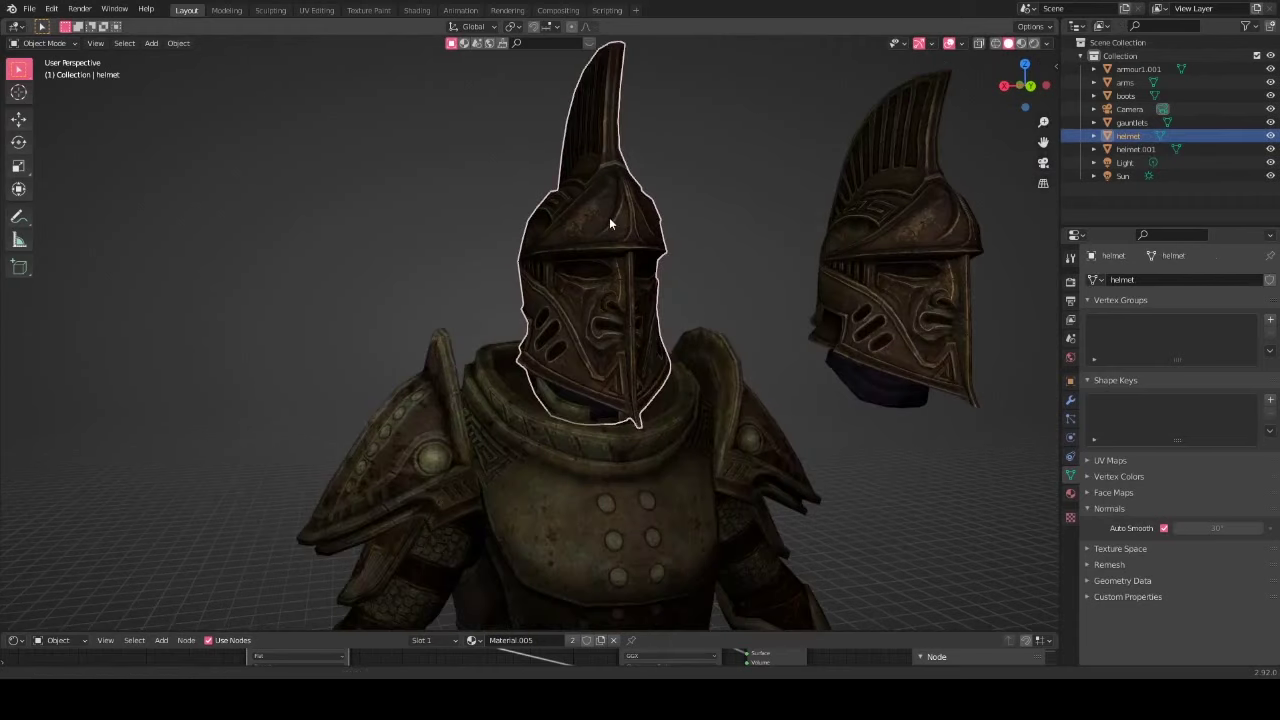
Step: Set the solid viewport colour to Material and apply Shade Flat to the worn helmet
click(1047, 44)
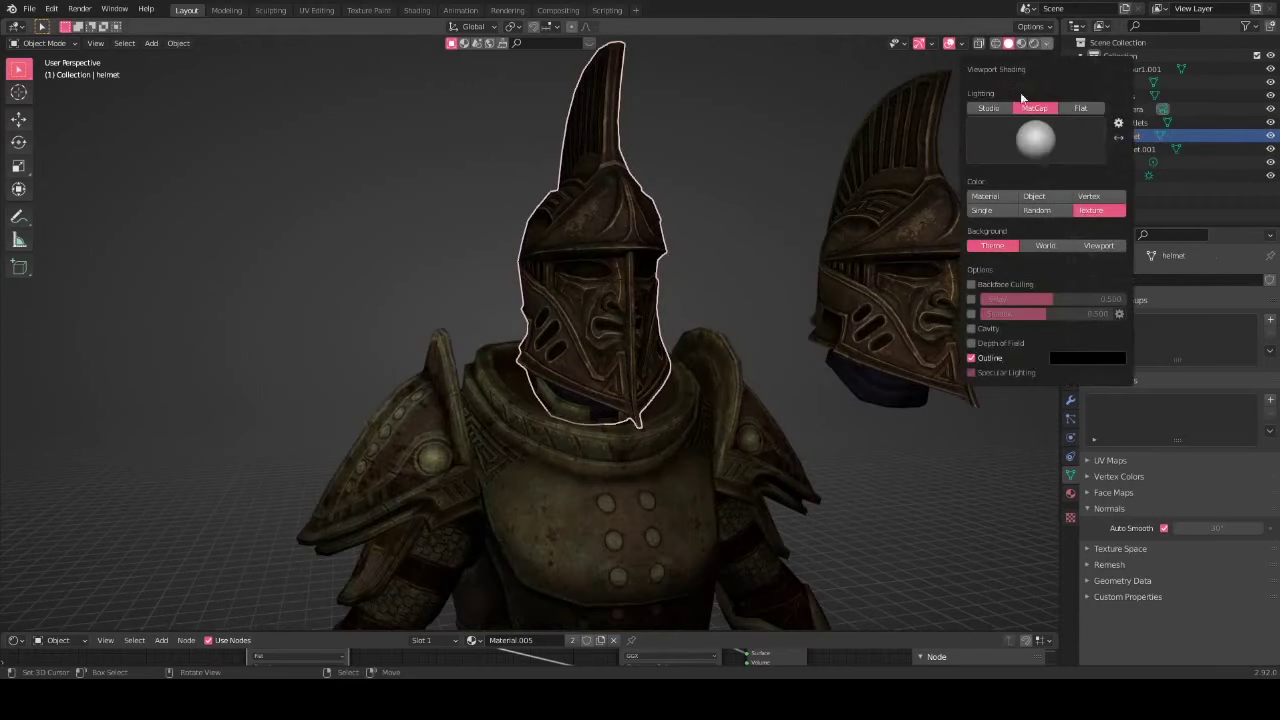
click(991, 197)
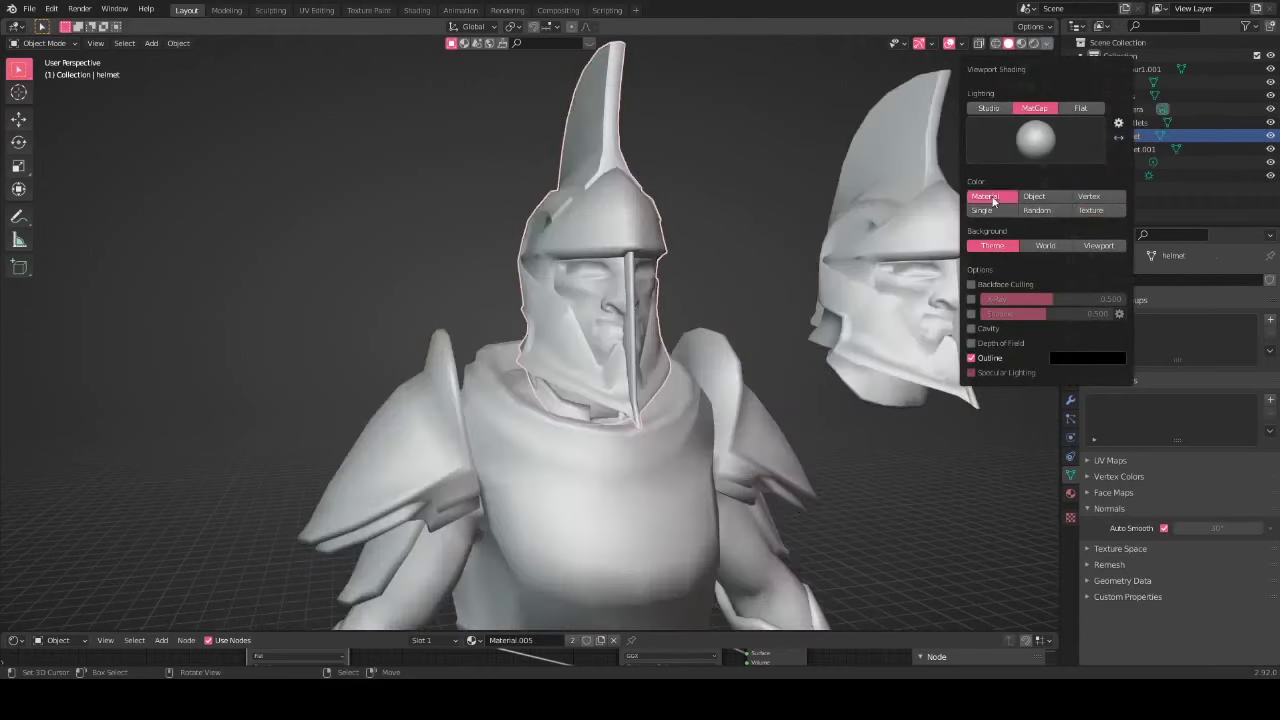
middle_drag(503, 299, 517, 302)
key(F3)
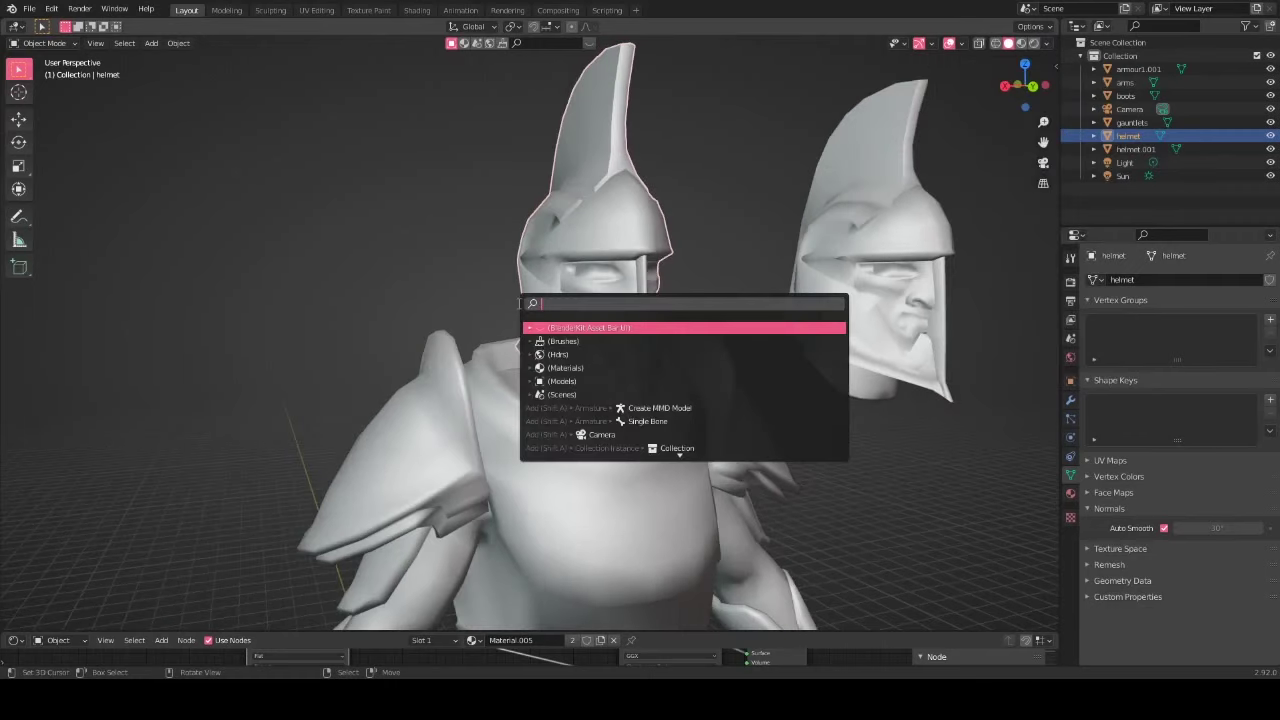
text(fla)
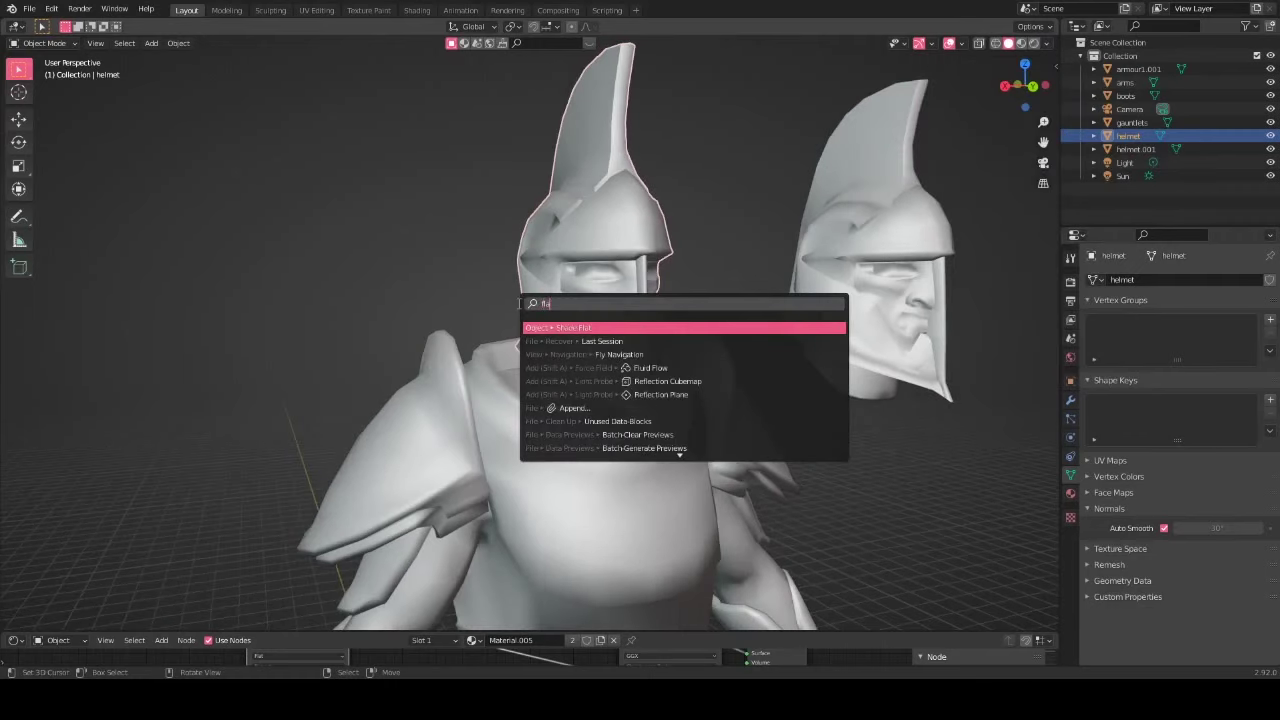
key(Return)
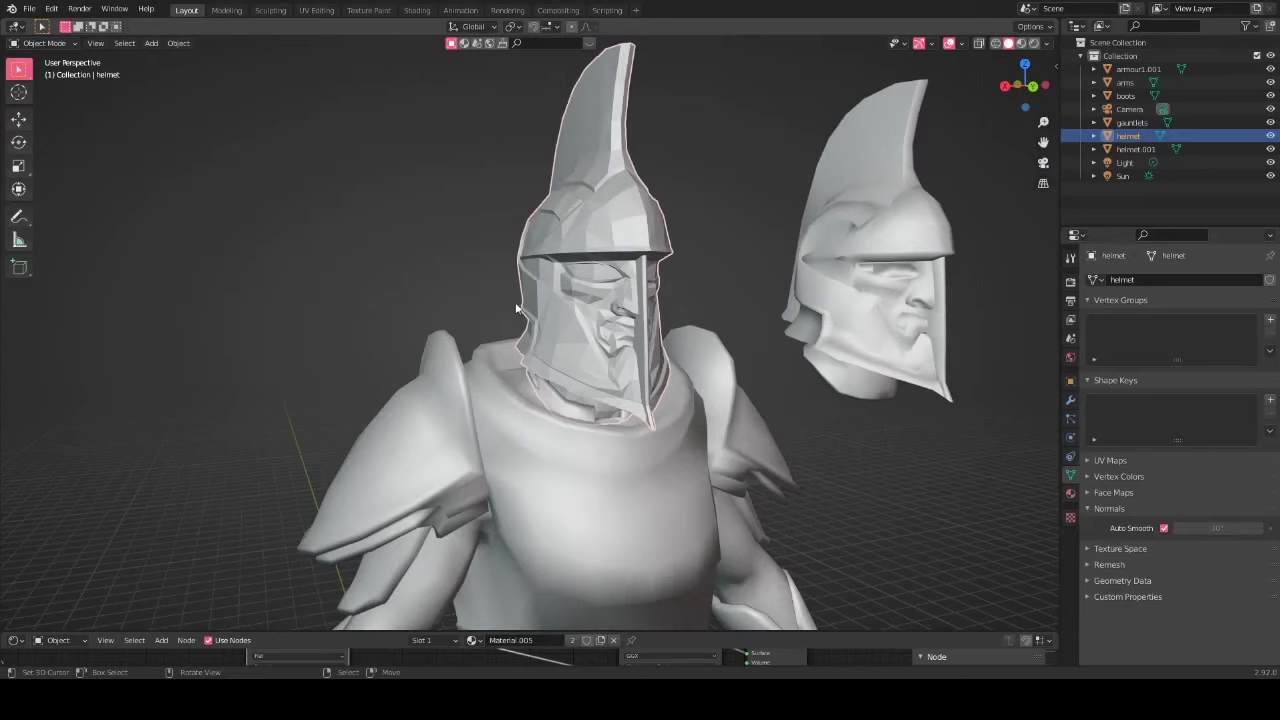
Step: Inspect the faceted surface of the worn helmet against the smooth-shaded detached helmet and the rest of the armour
mouse_move(516, 309)
middle_down()
mouse_move(638, 352)
mouse_move(594, 349)
middle_up()
middle_drag(607, 243, 512, 354)
scroll(660, 286, up, 3)
scroll(574, 362, down, 2)
scroll(515, 270, down, 2)
middle_drag(528, 277, 590, 336)
scroll(606, 286, down, 2)
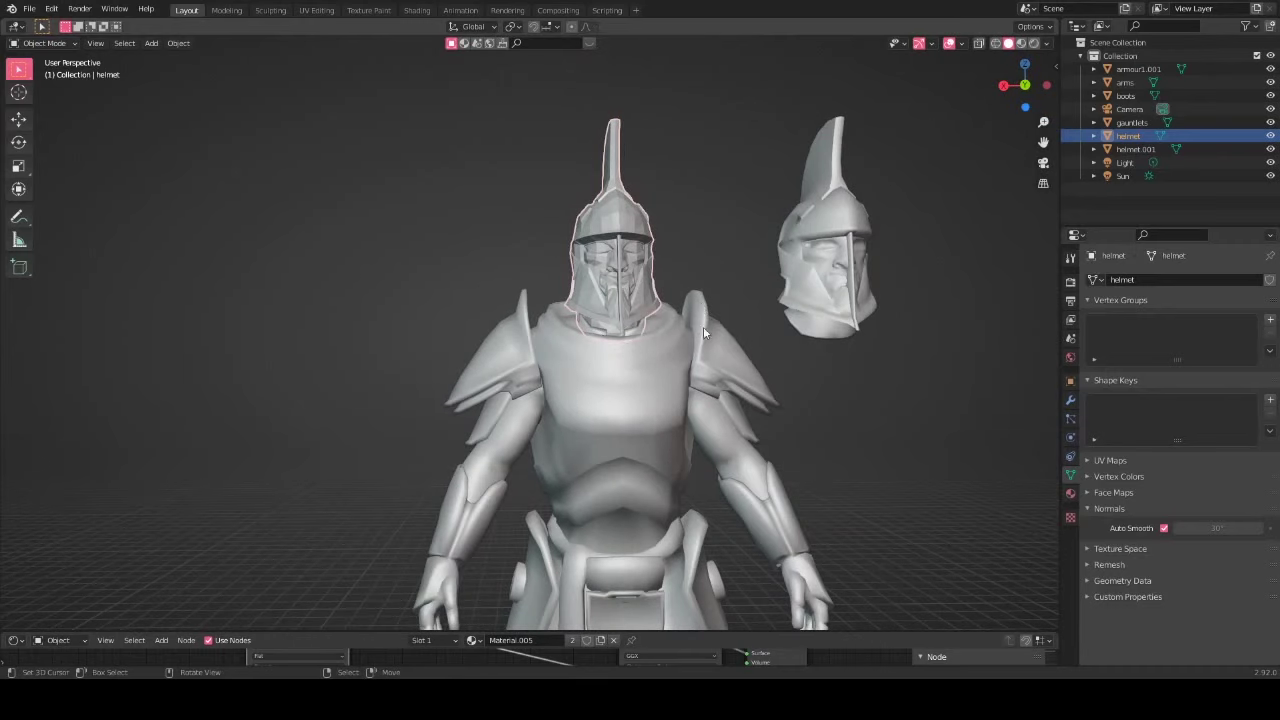
scroll(488, 326, down, 3)
scroll(512, 302, up, 3)
middle_drag(512, 302, 615, 290)
scroll(630, 270, up, 6)
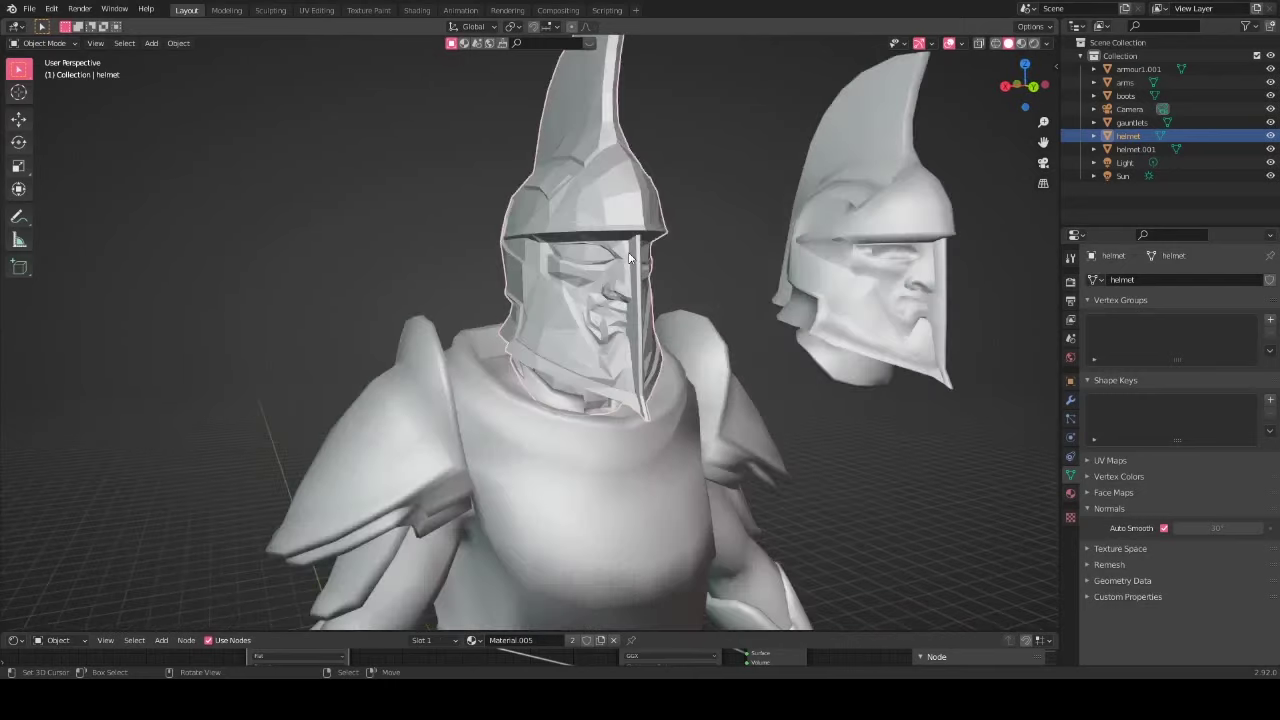
scroll(573, 424, down, 3)
middle_drag(575, 428, 687, 397)
click(700, 407)
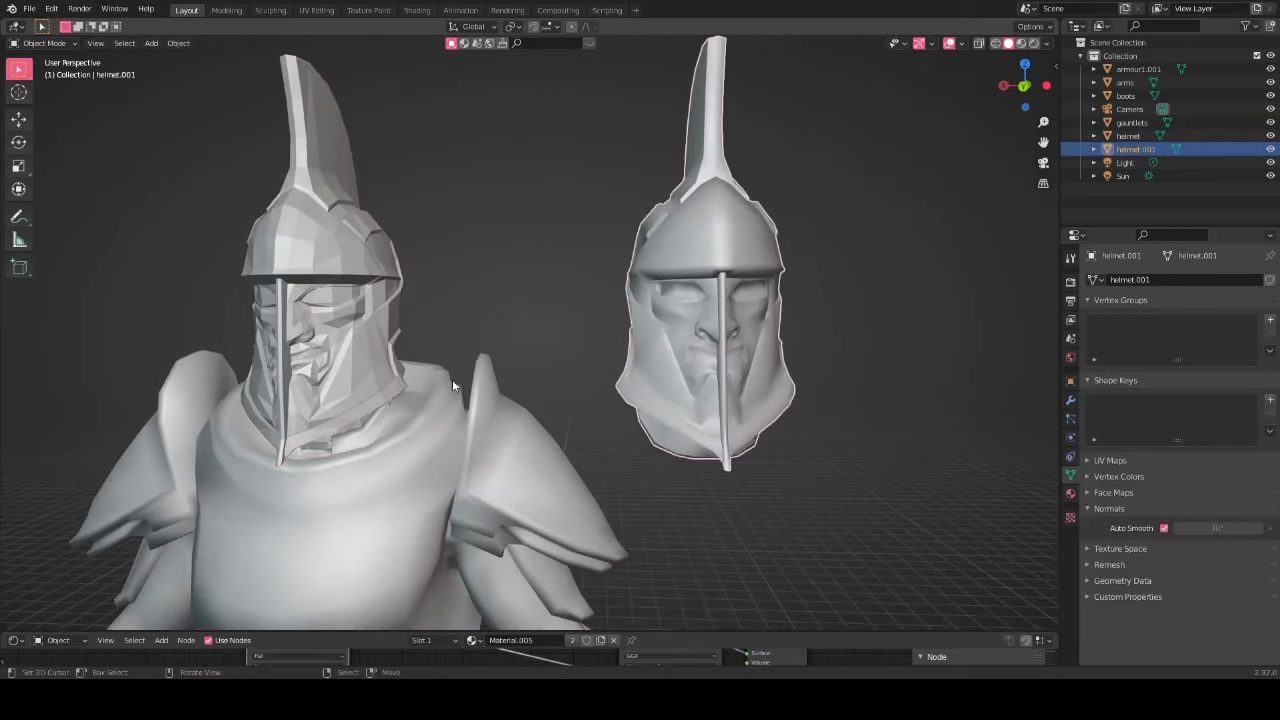
middle_drag(452, 379, 572, 323)
click(405, 298)
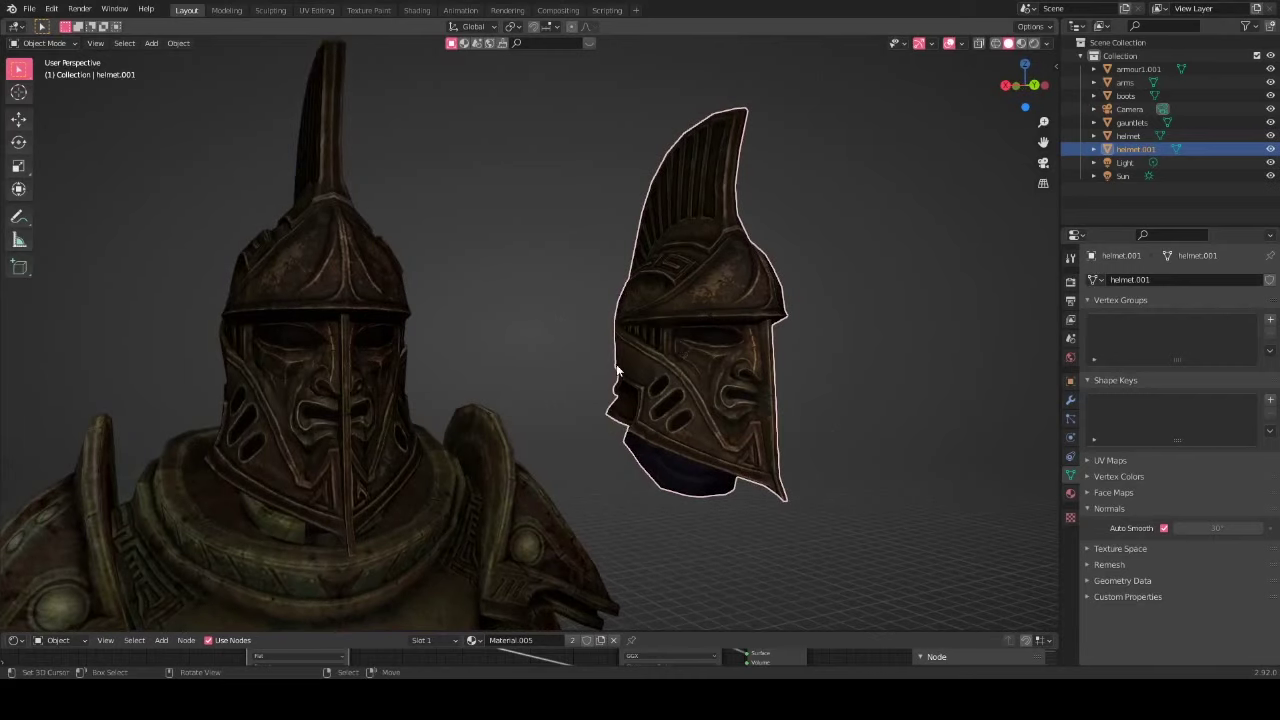
Step: Duplicate the detached helmet, place the copy beside it and compare the helmets with nothing selected
scroll(617, 371, down, 5)
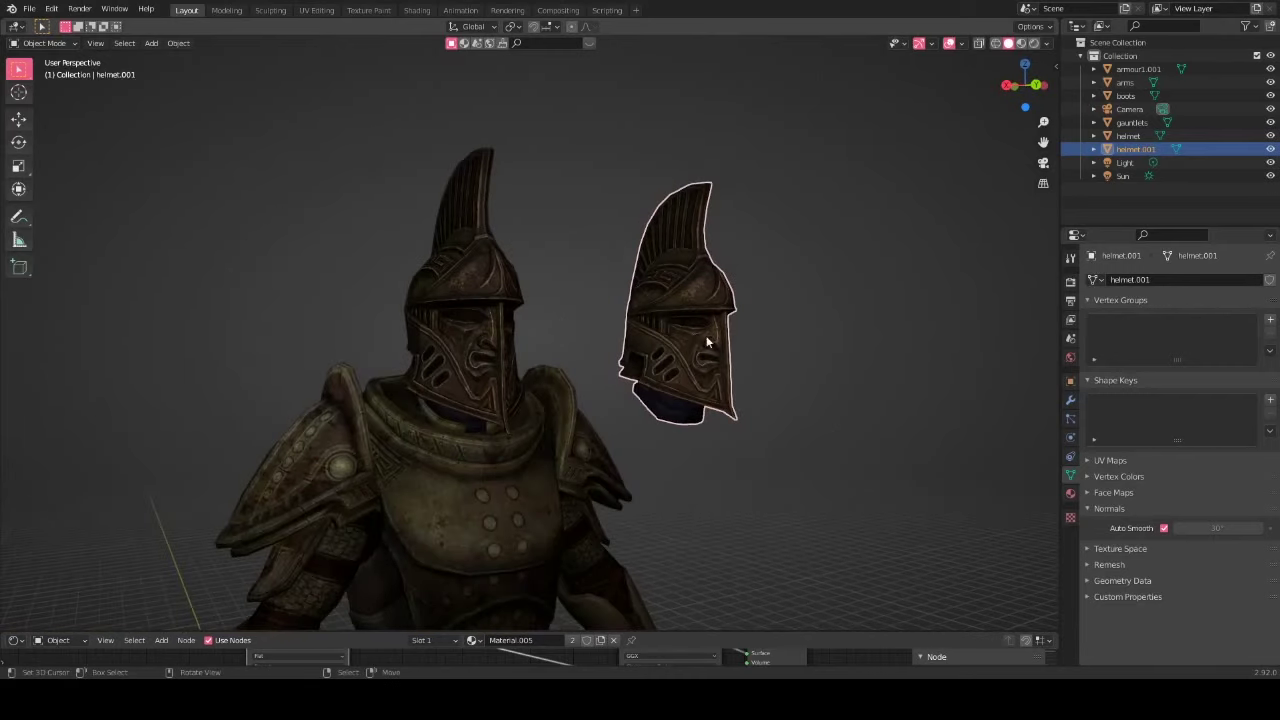
middle_drag(706, 343, 653, 352)
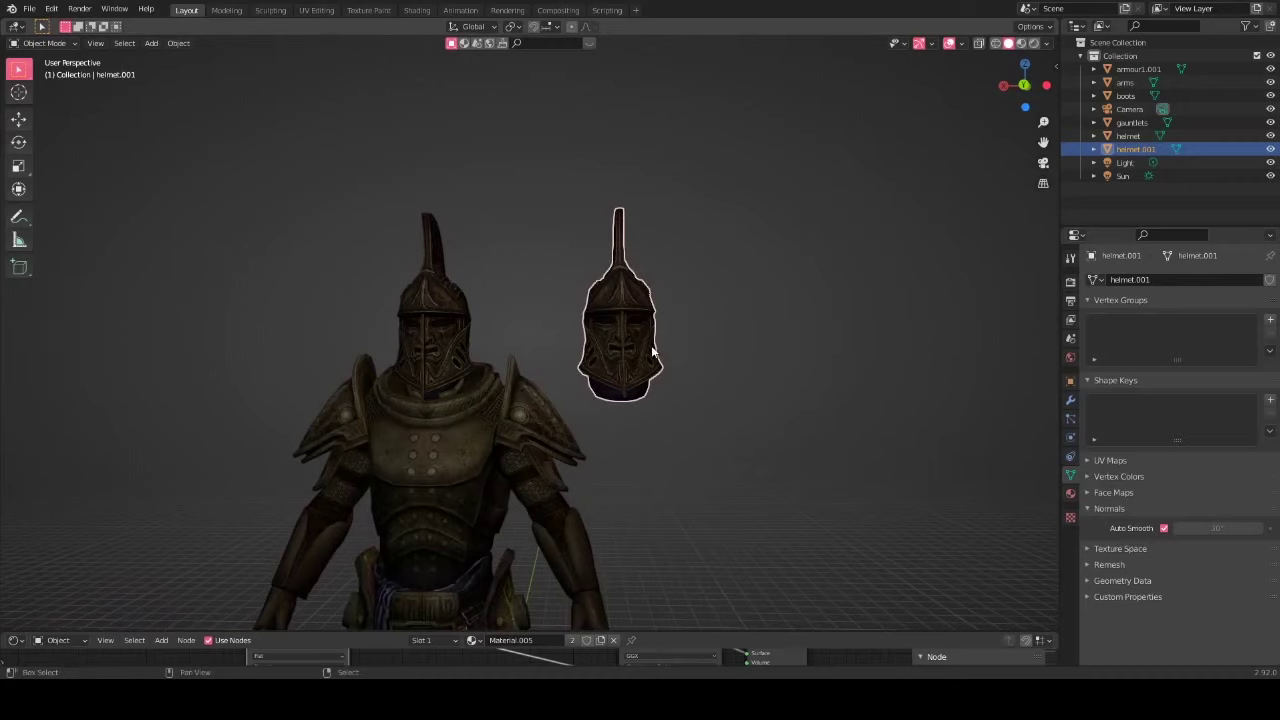
key(shift+d)
click(750, 344)
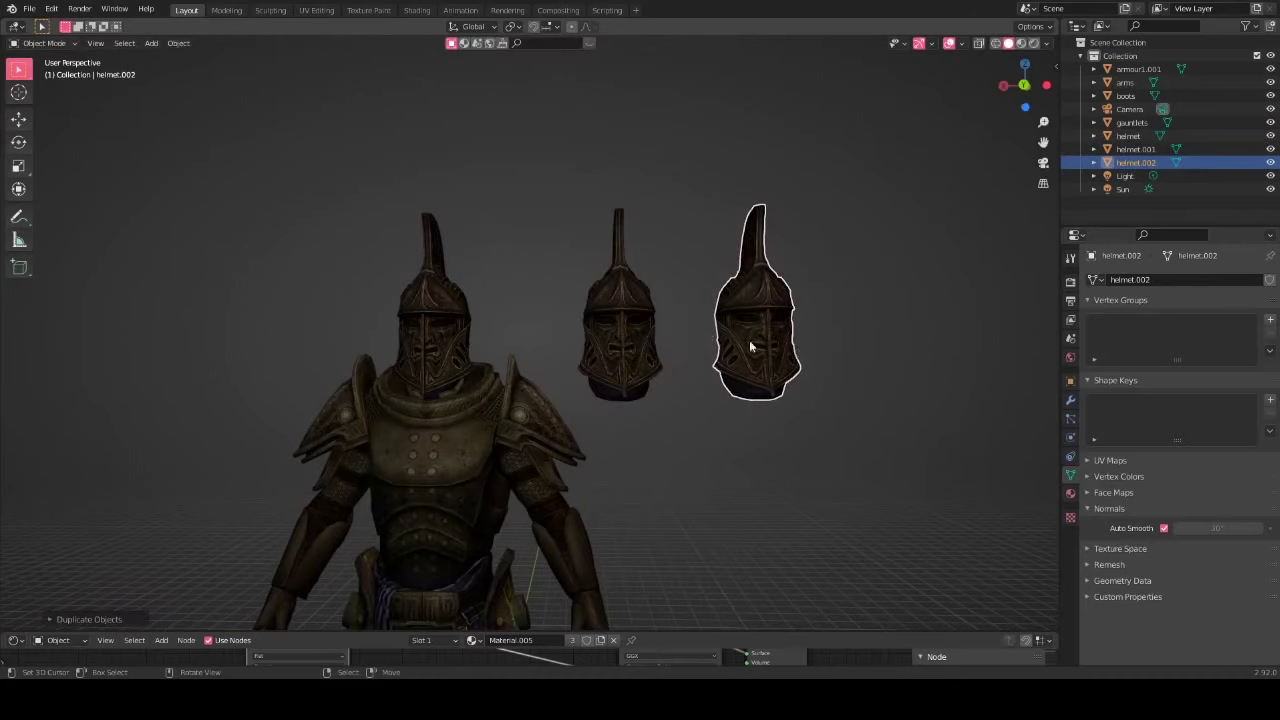
middle_drag(749, 343, 660, 330)
right_click(644, 158)
middle_drag(645, 230, 640, 289)
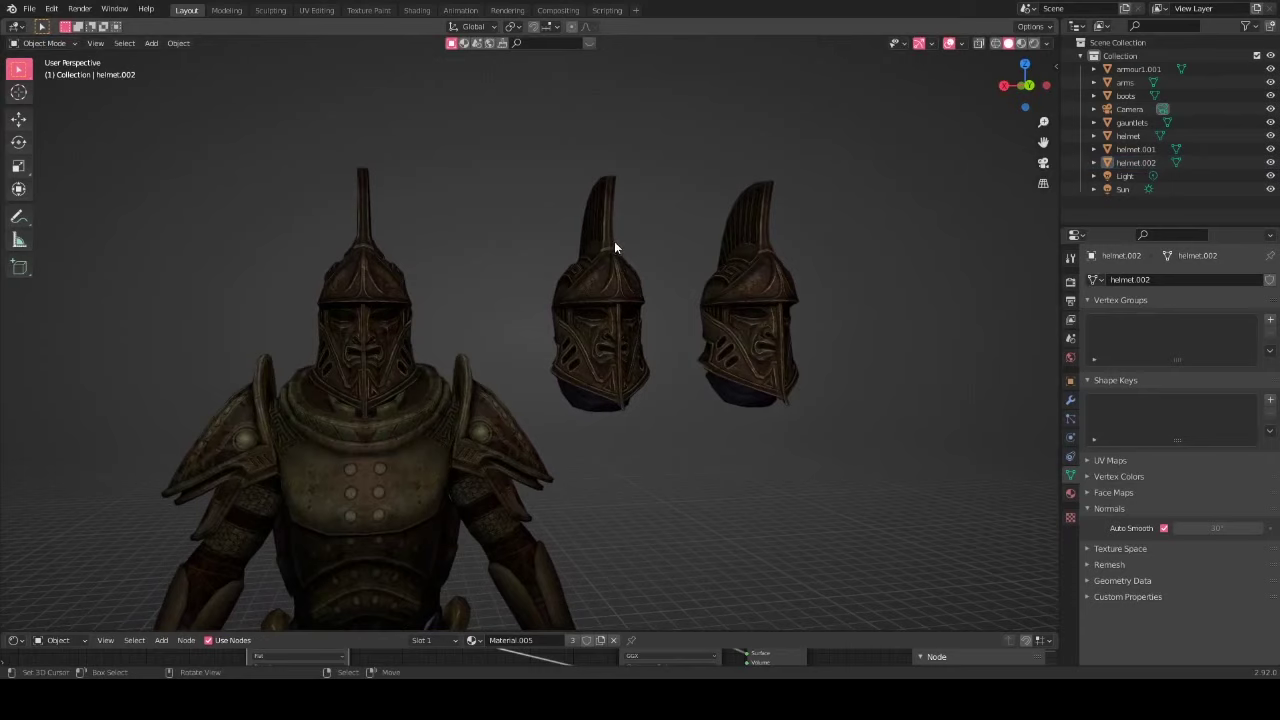
Step: Delete the newly duplicated helmet at the end of the row
click(743, 337)
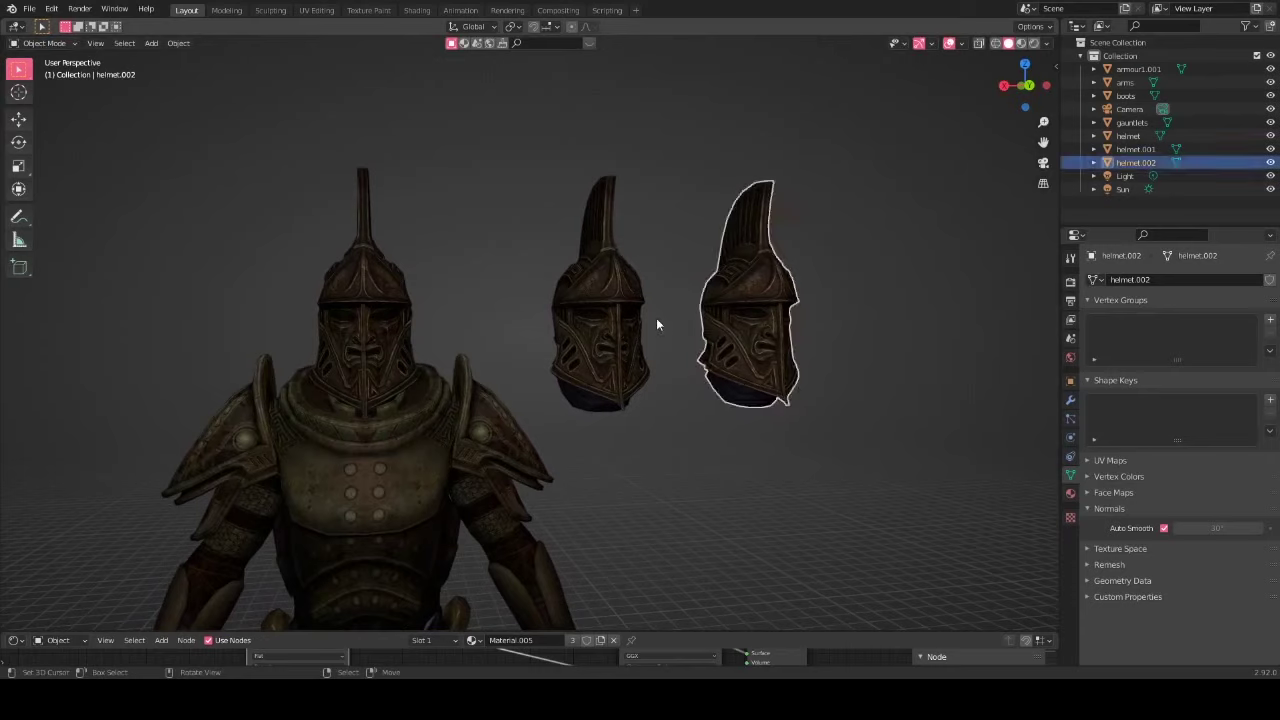
key(Delete)
middle_drag(656, 318, 611, 323)
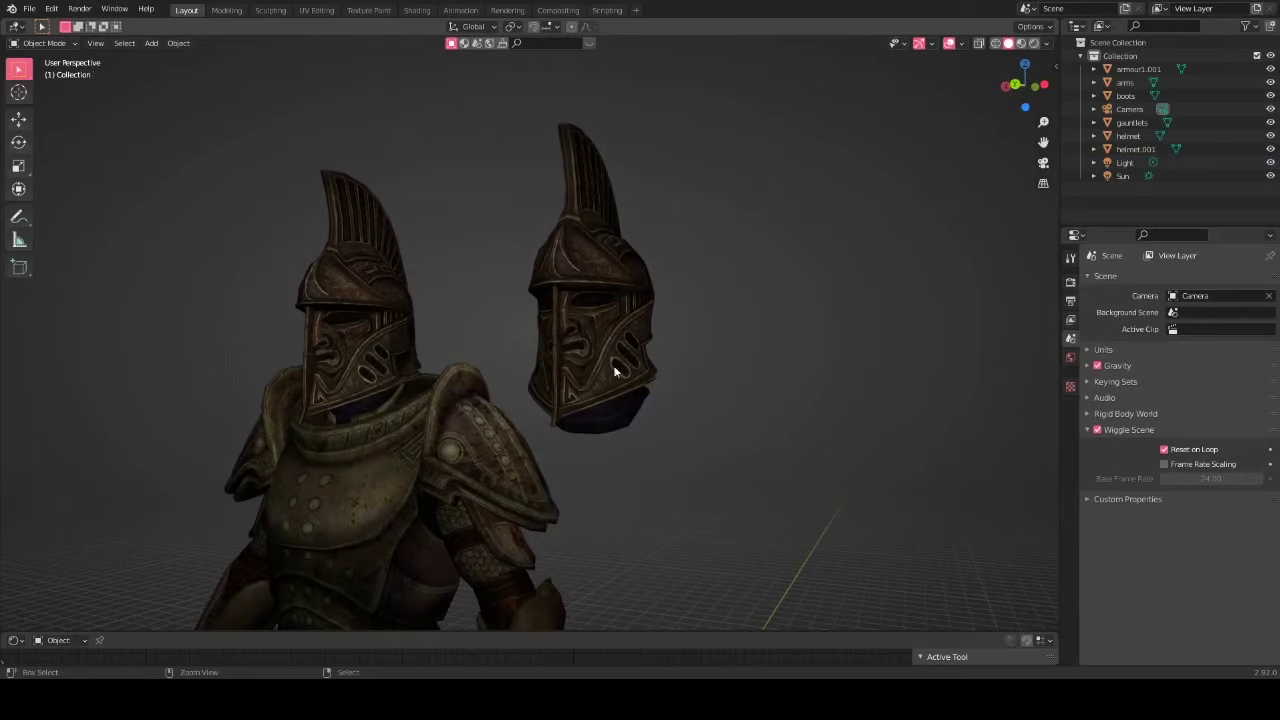
Step: Enlarge the shader editor area and select the detached helmet to show its material nodes
scroll(603, 437, down, 3)
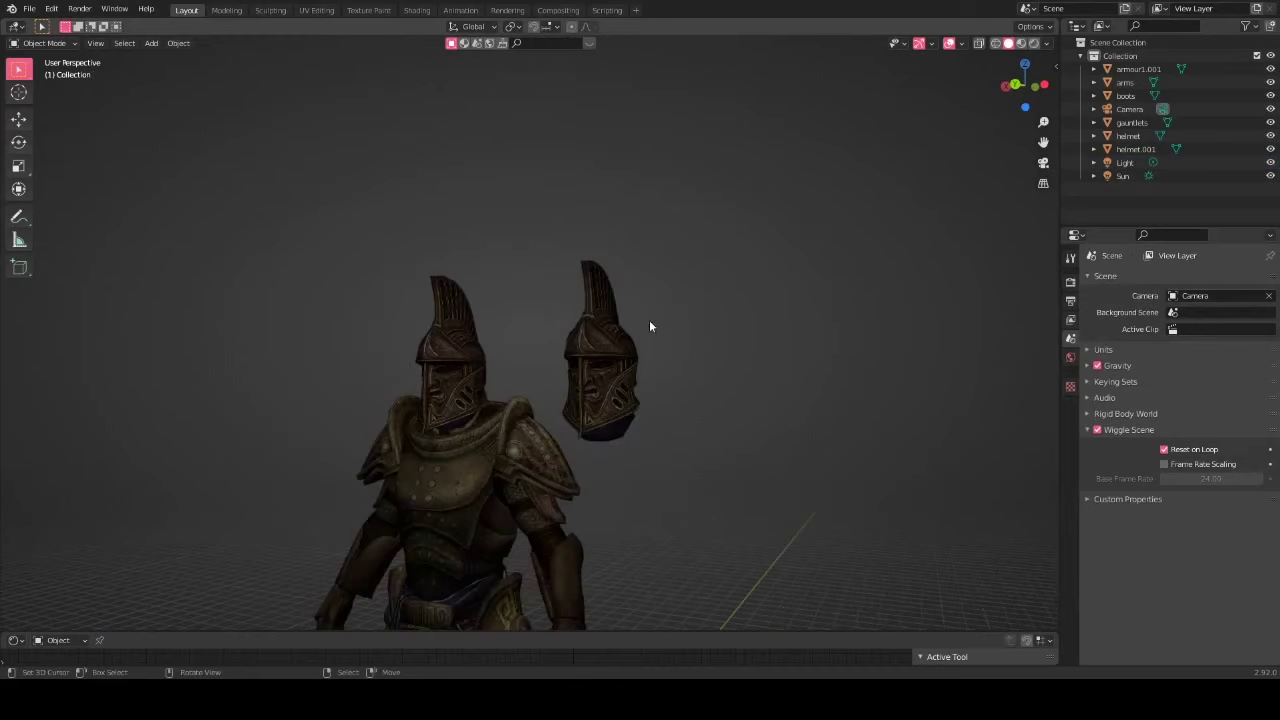
drag(865, 627, 864, 404)
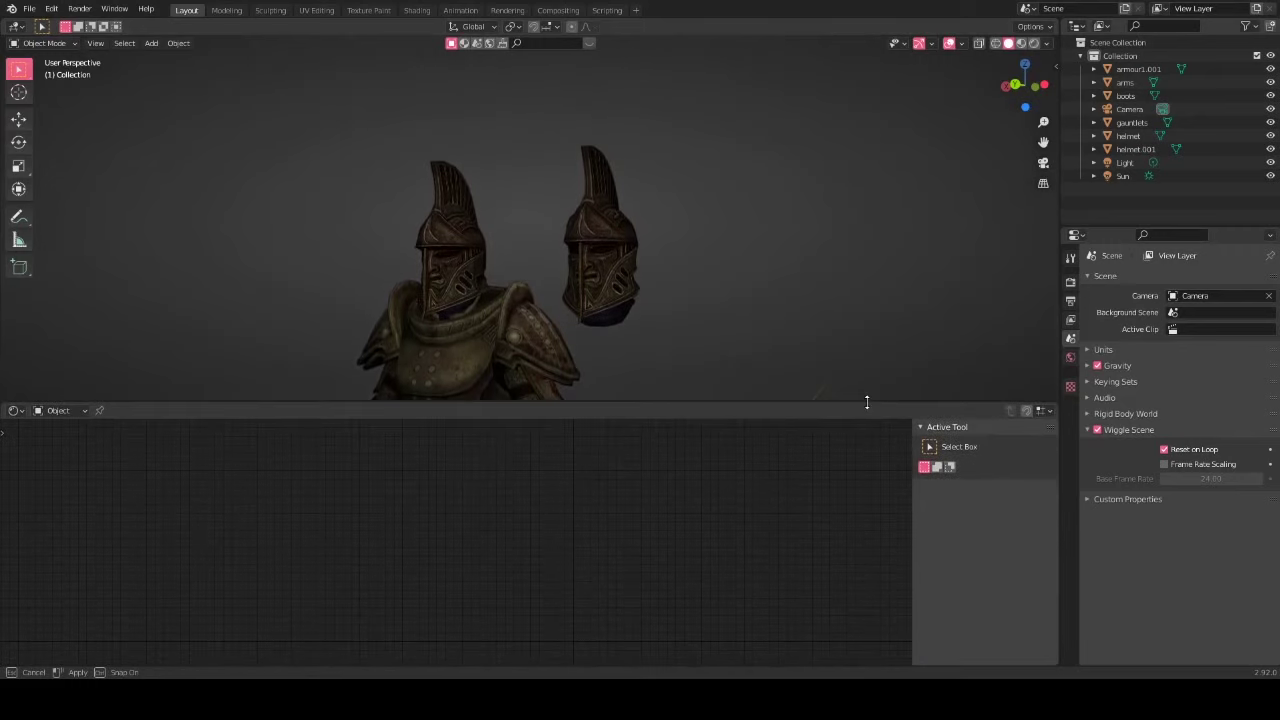
scroll(605, 255, up, 5)
click(700, 258)
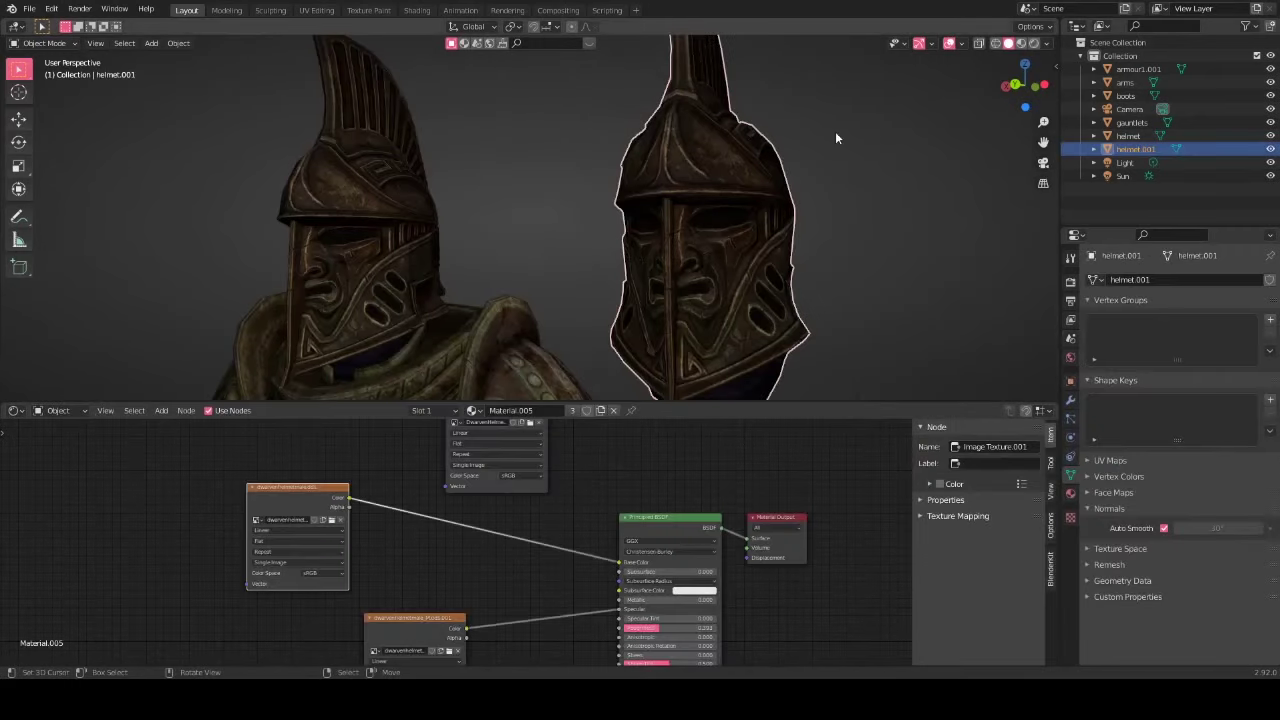
Step: Select the detached helmet's entire mesh in Edit Mode and split the shader editor into two side-by-side areas
key(Tab)
key(a)
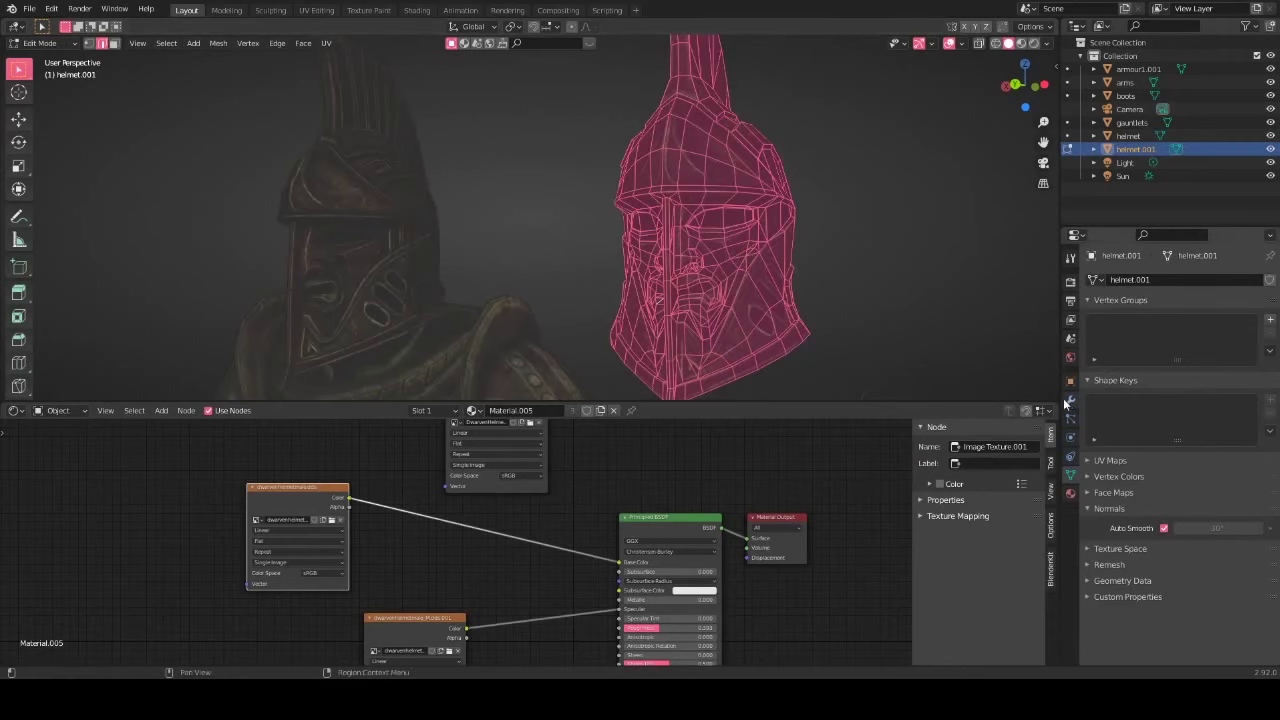
drag(1057, 402, 490, 480)
scroll(656, 504, down, 2)
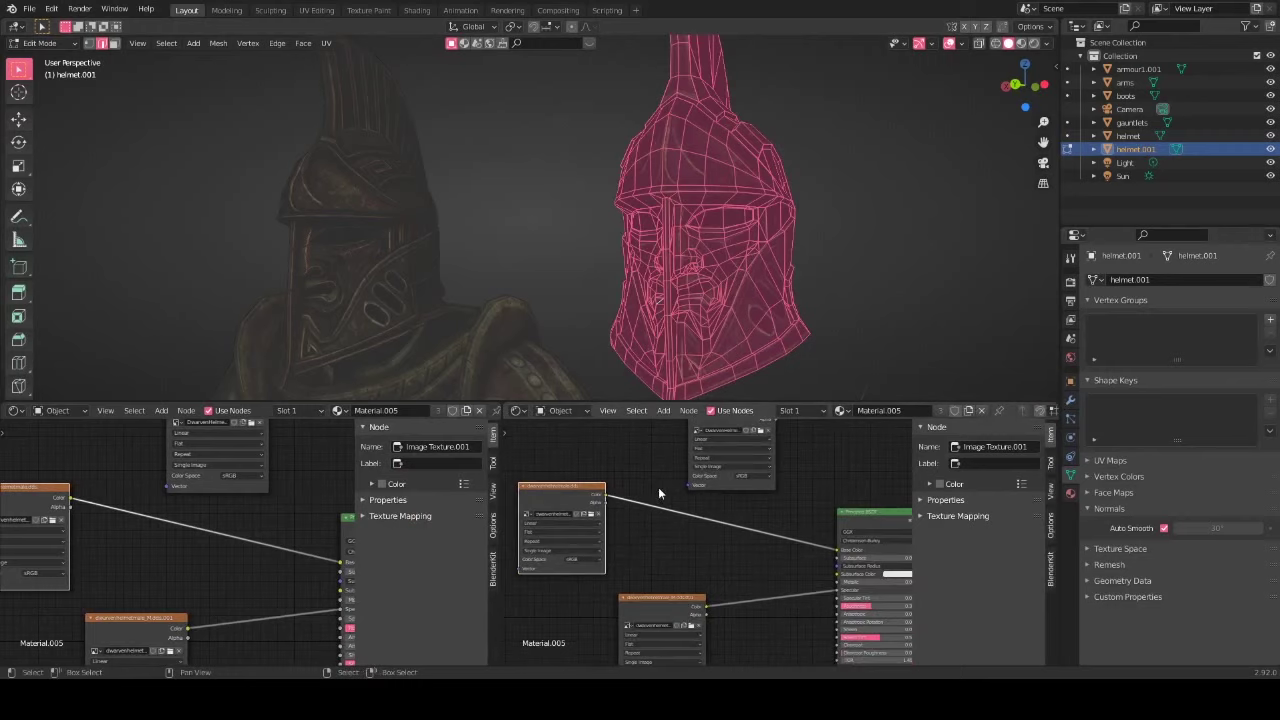
scroll(656, 504, down, 2)
middle_drag(613, 481, 632, 501)
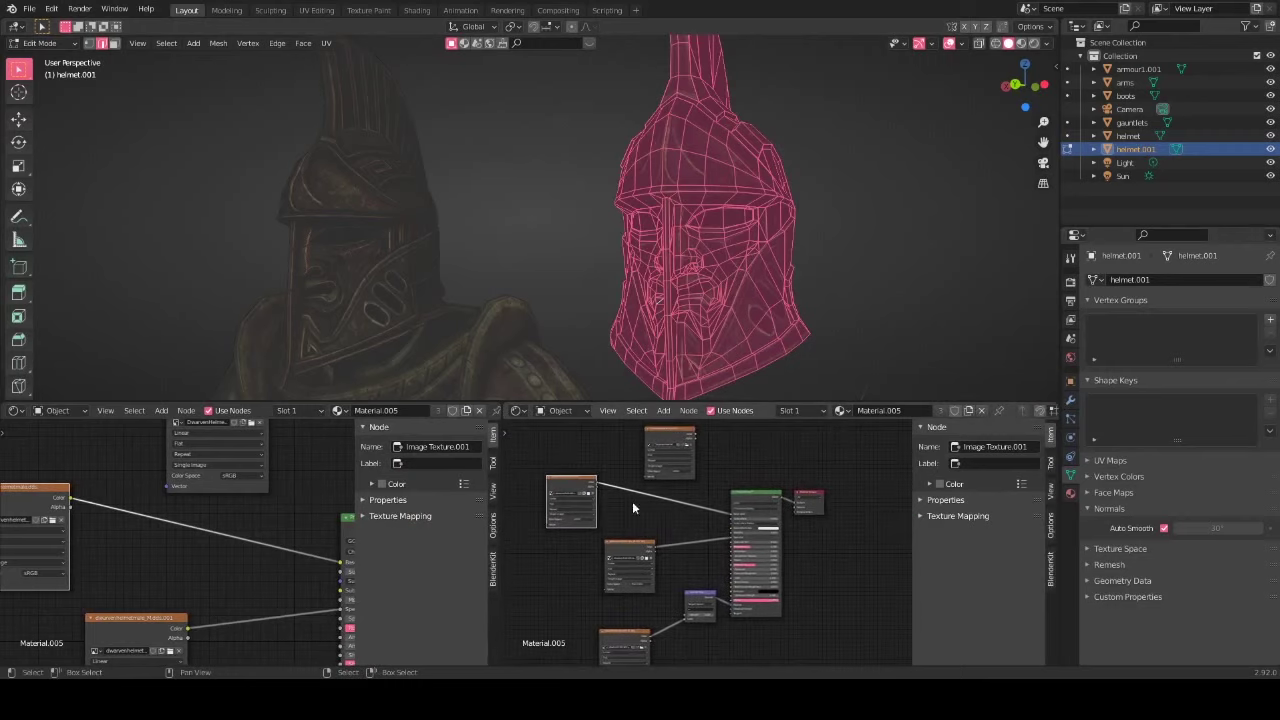
Step: Enlarge the 3D viewport over the two shader editors and return the detached helmet to Object Mode
drag(678, 400, 705, 512)
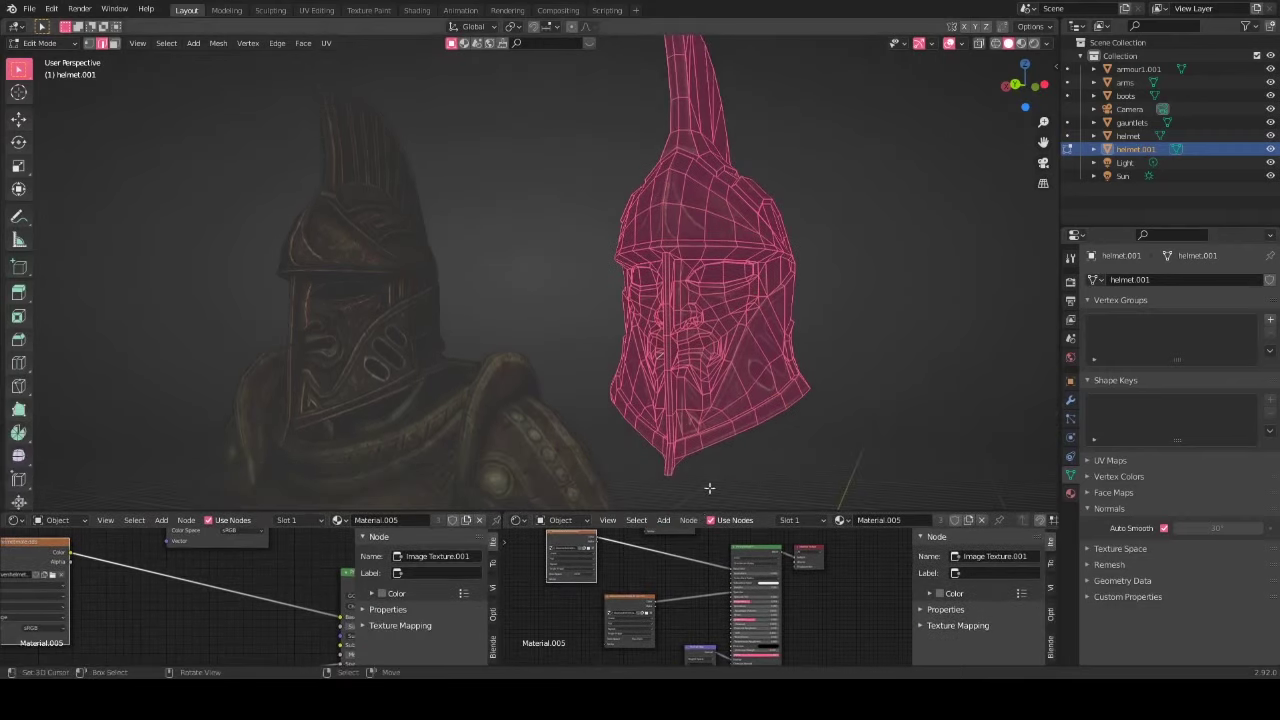
scroll(740, 270, down, 5)
key(Tab)
scroll(729, 294, up, 2)
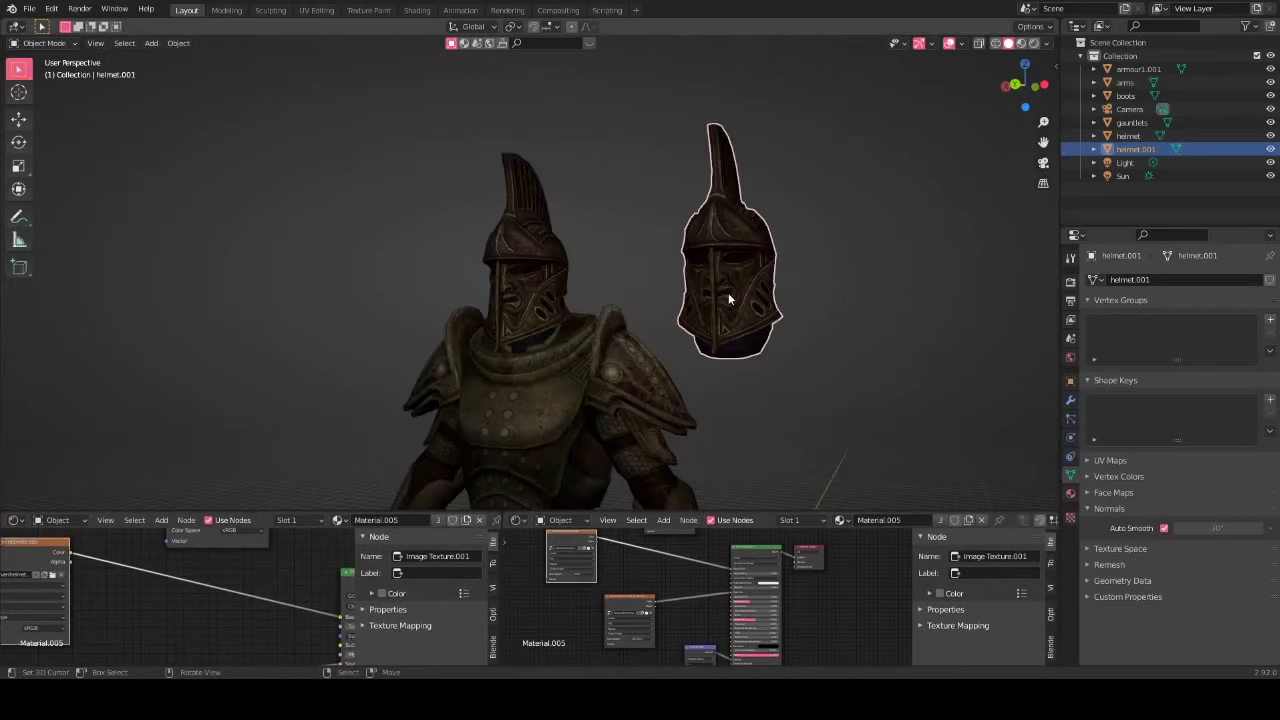
mouse_move(729, 294)
middle_down()
mouse_move(741, 261)
mouse_move(786, 271)
mouse_move(761, 268)
mouse_move(785, 284)
mouse_move(748, 298)
mouse_move(708, 300)
middle_up()
scroll(756, 298, up, 3)
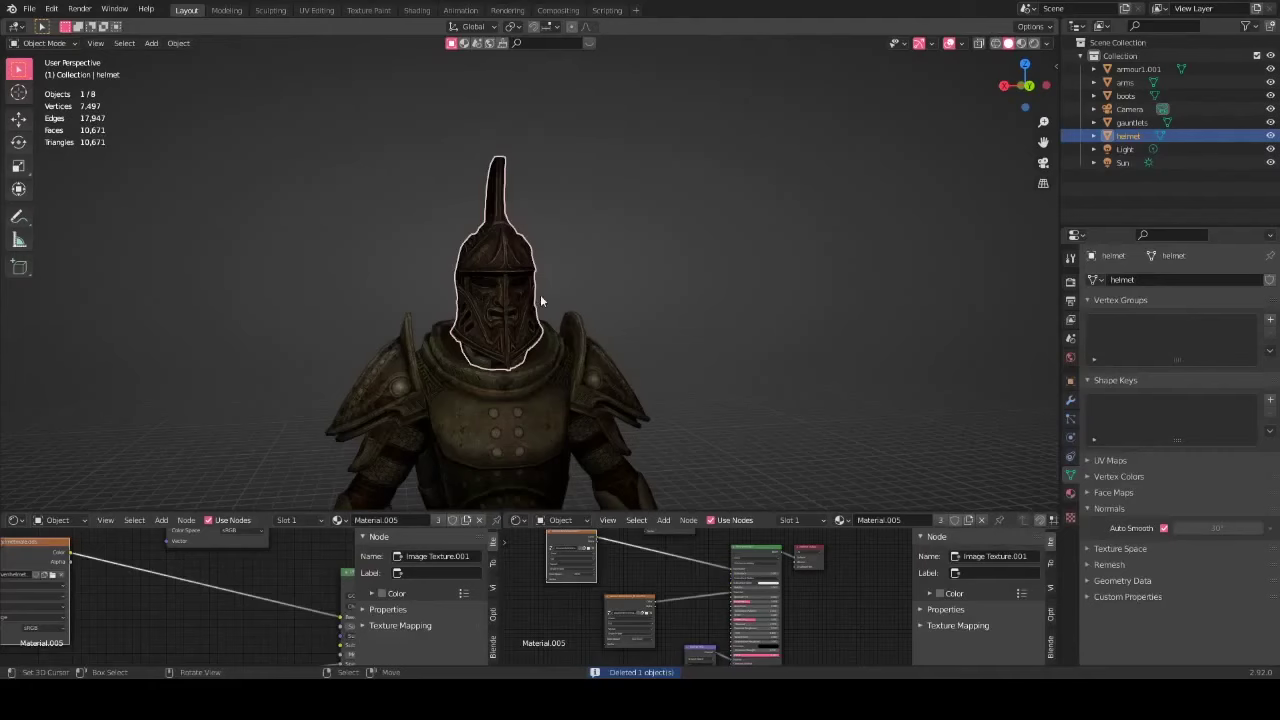
Step: Enlarge the 3D viewport over the two shader editors and frame the armoured character's helmet
scroll(633, 203, down, 2)
scroll(559, 210, up, 5)
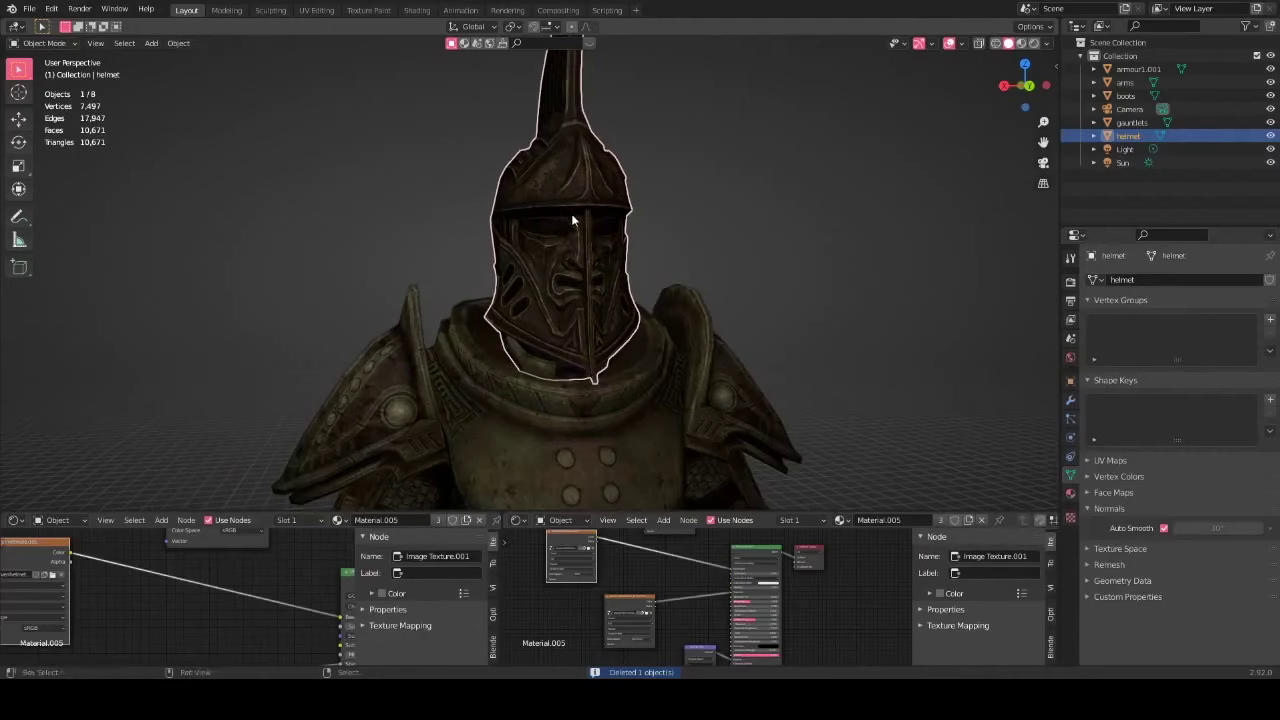
middle_drag(572, 216, 602, 259)
drag(766, 512, 774, 600)
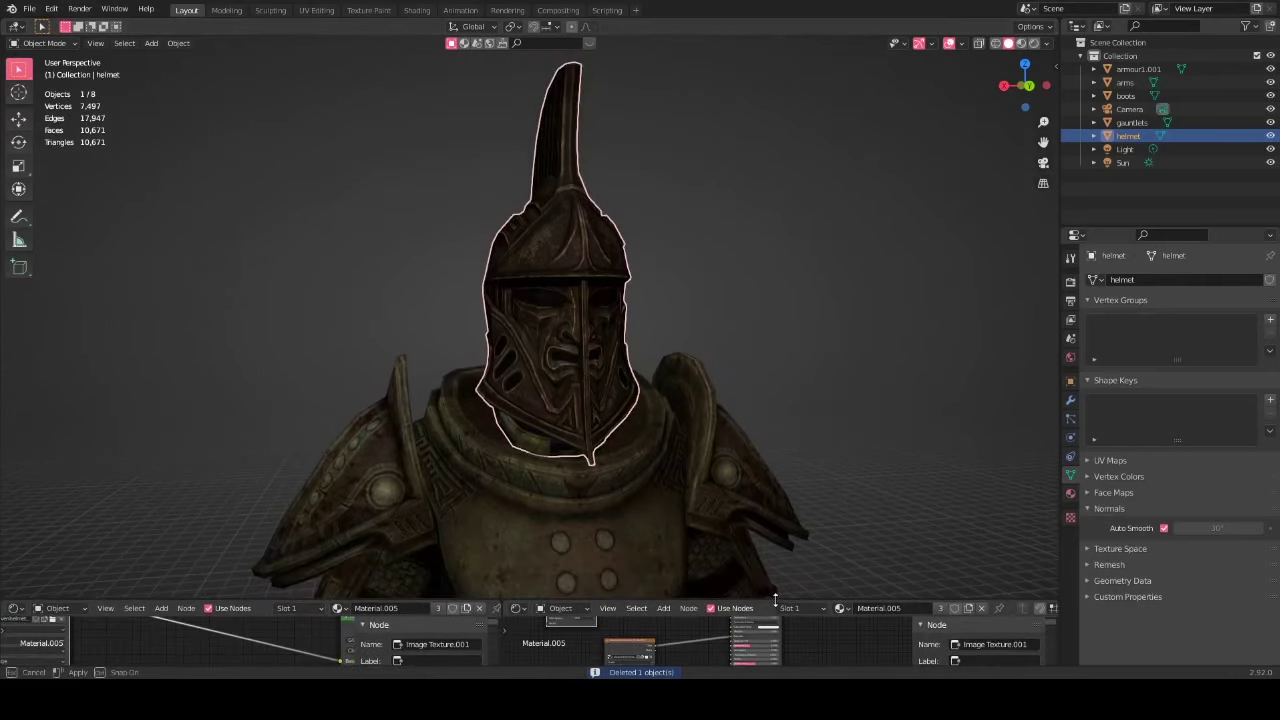
scroll(657, 371, down, 3)
middle_drag(657, 371, 629, 257)
Step: Enter Edit Mode on the character's helmet and examine its triangulated mesh from the side
key(Tab)
key(alt+z)
middle_drag(578, 291, 479, 286)
middle_drag(499, 389, 594, 394)
ctrl+middle_drag(640, 276, 646, 240)
shift+middle_drag(615, 160, 615, 250)
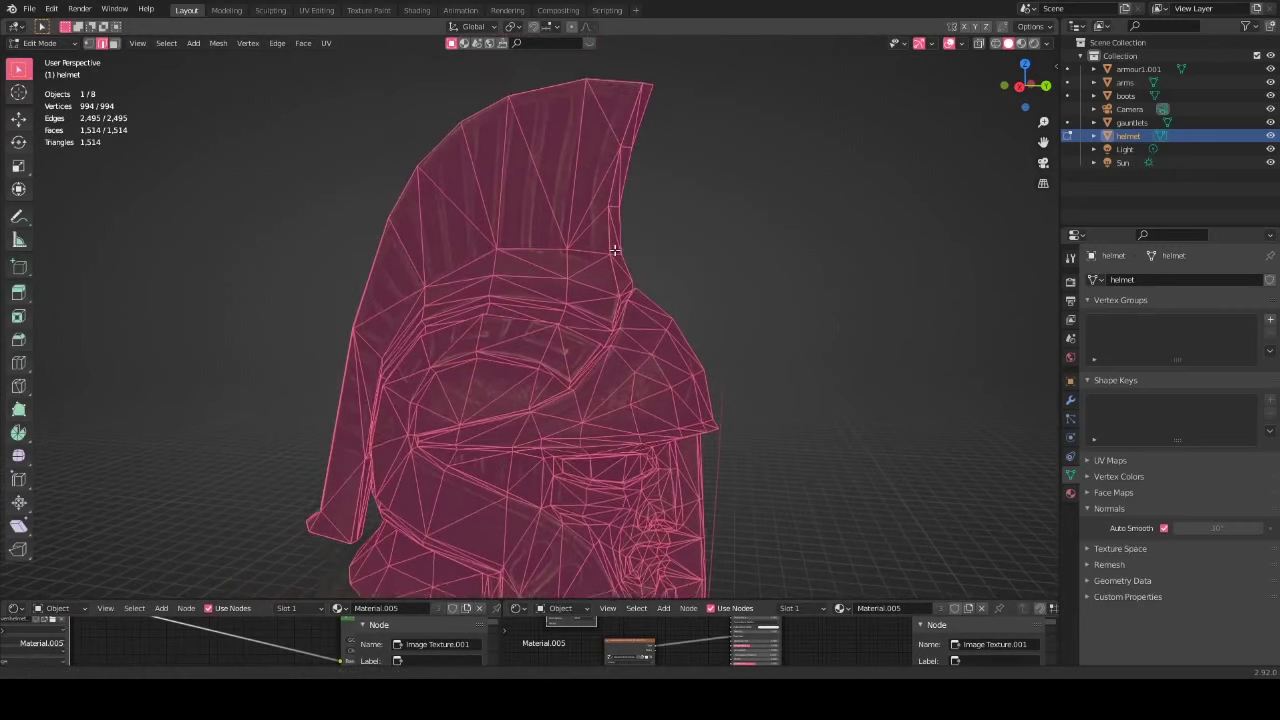
Step: Switch to face selection and pick out single triangles along the back and base of the helmet's crest
scroll(450, 196, up, 5)
scroll(452, 194, down, 5)
click(448, 196)
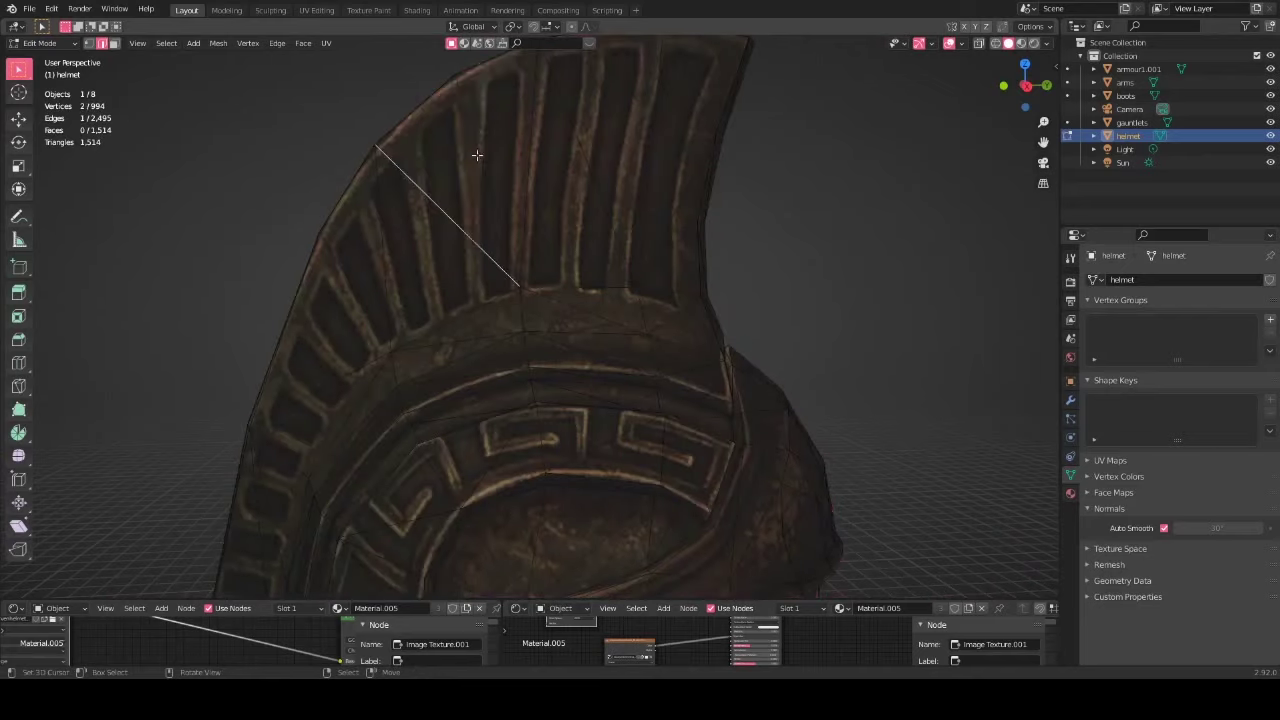
click(411, 113)
key(3)
click(440, 169)
click(428, 243)
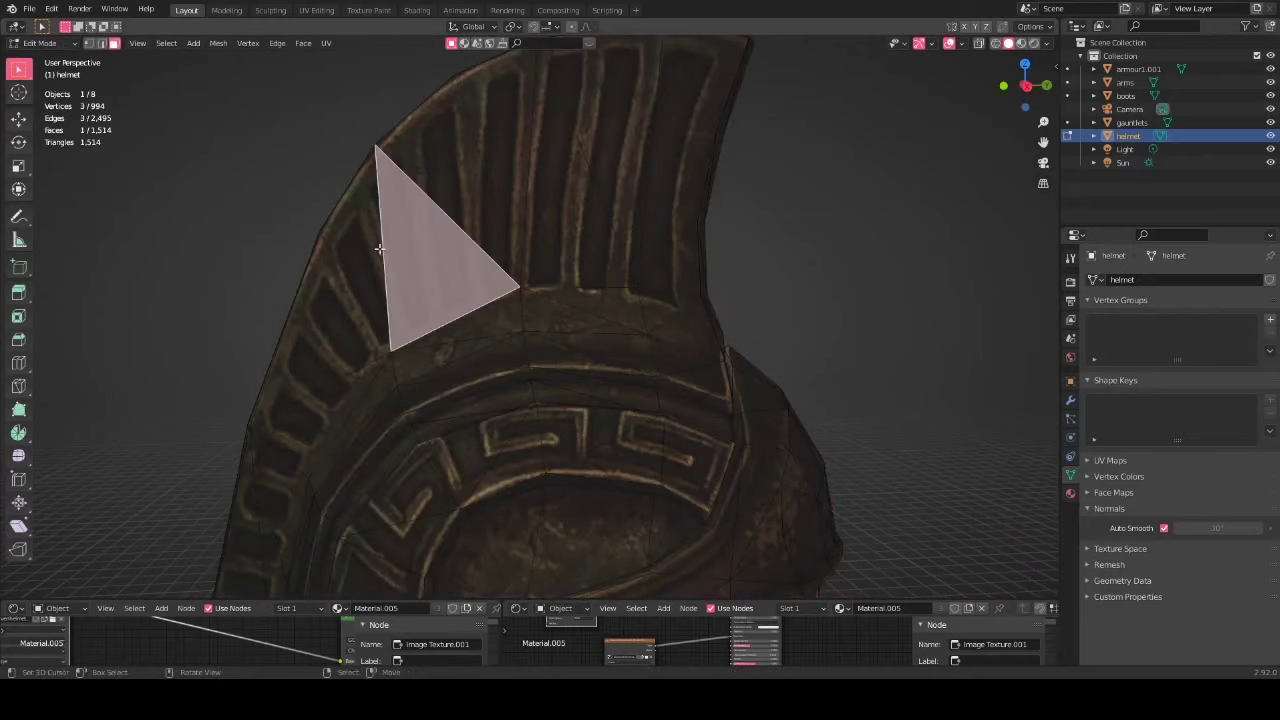
click(372, 259)
click(354, 320)
click(352, 389)
key(g)
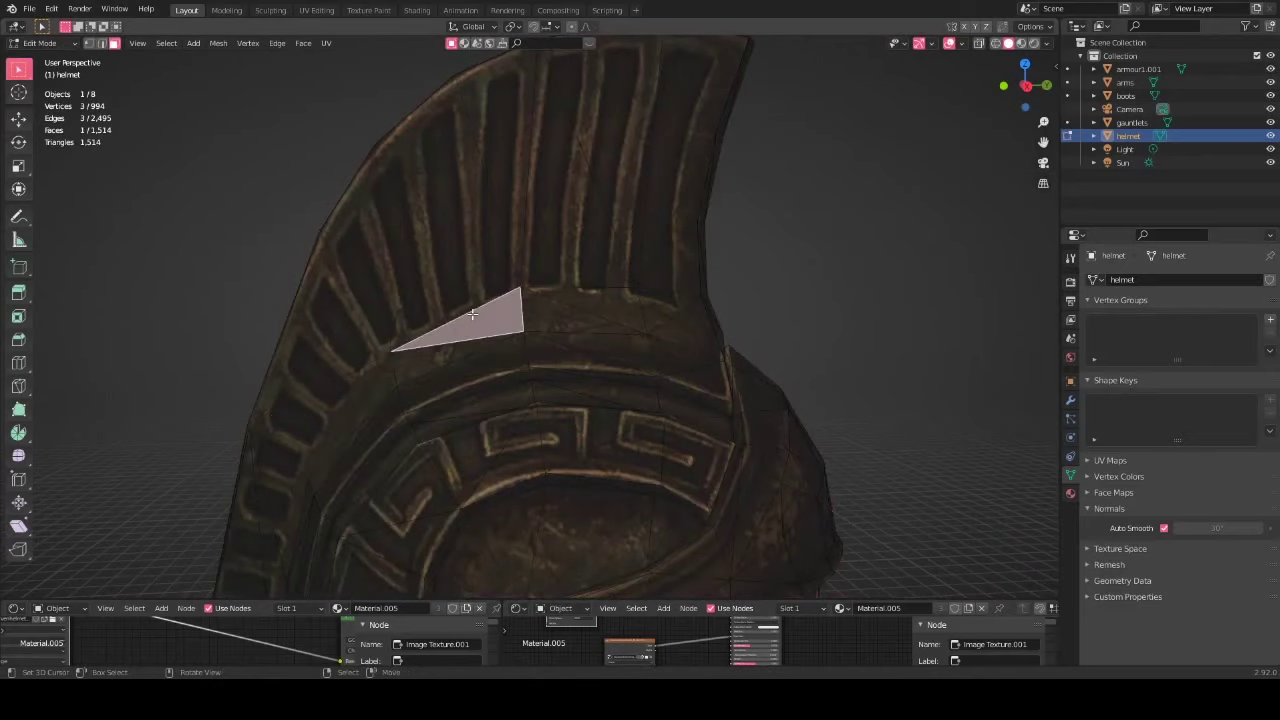
Step: Pick out single triangles one after another along the top and front of the helmet's crest
right_click(512, 190)
right_click(541, 190)
right_click(628, 146)
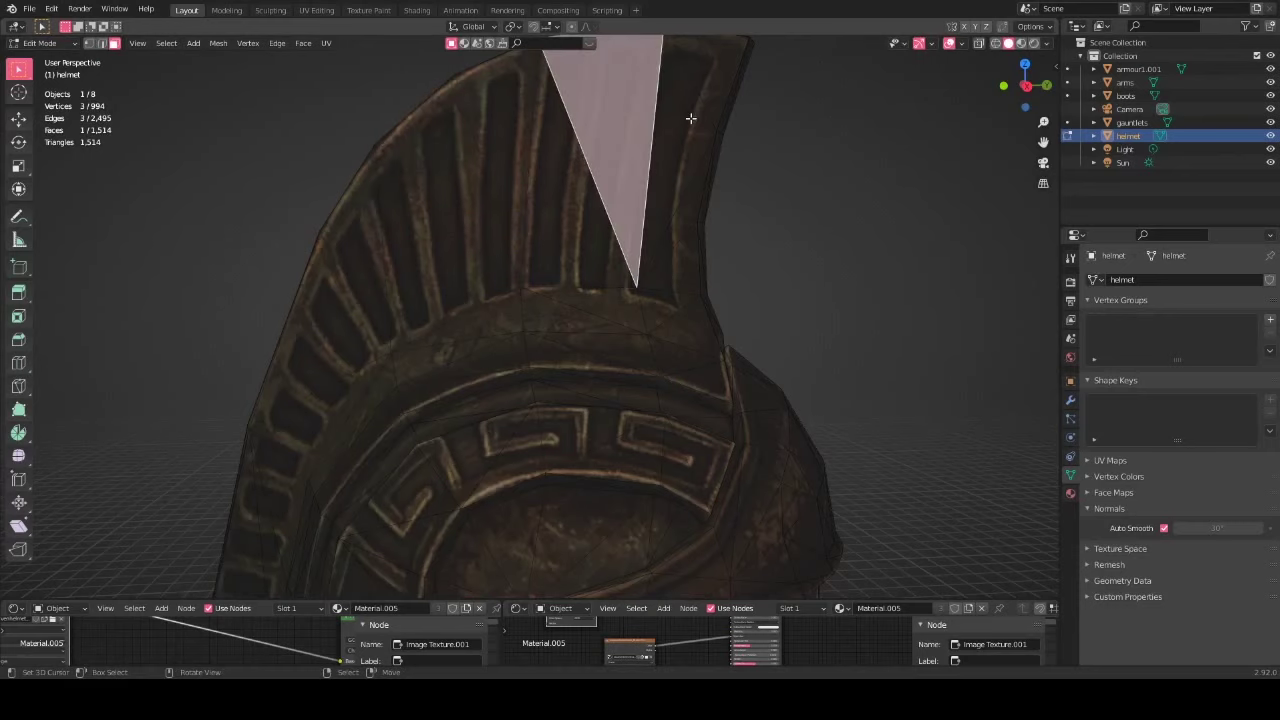
right_click(691, 119)
right_click(708, 80)
right_click(682, 233)
right_click(680, 258)
right_click(649, 225)
scroll(649, 227, down, 3)
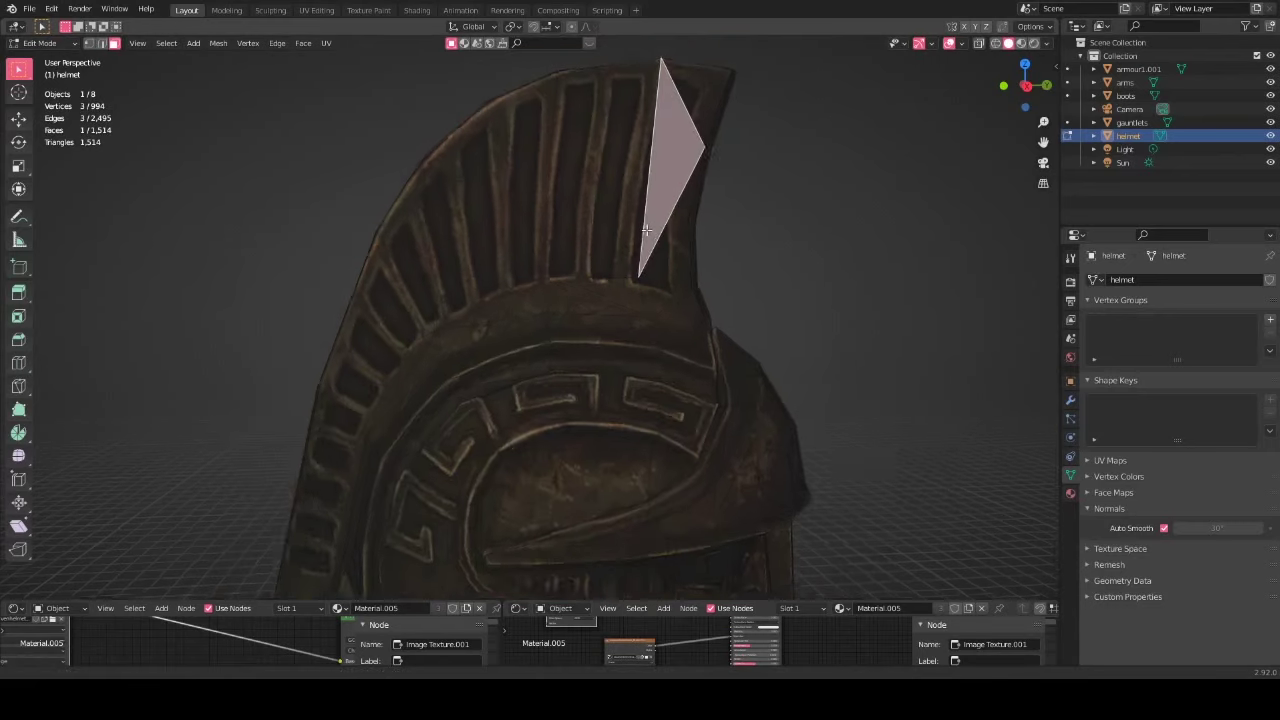
Step: Return the helmet to Object Mode and set the solid viewport shading colour to Material
key(Tab)
scroll(685, 322, up, 2)
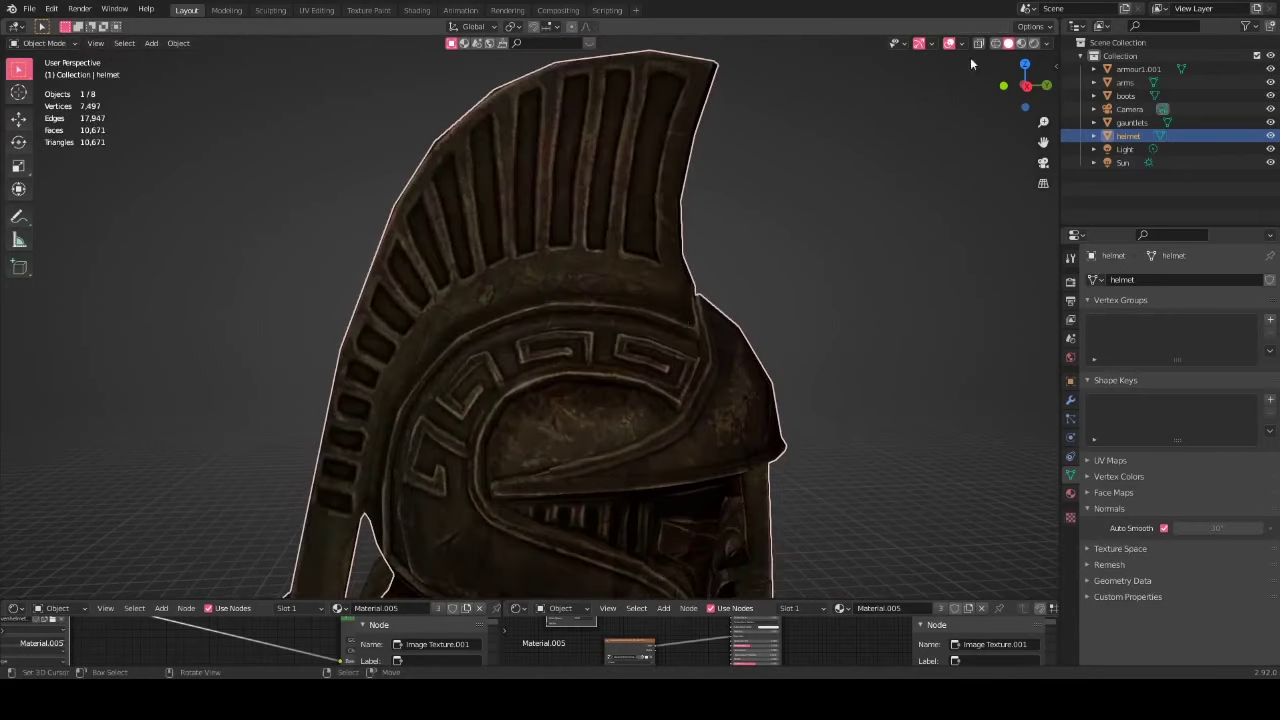
click(1048, 44)
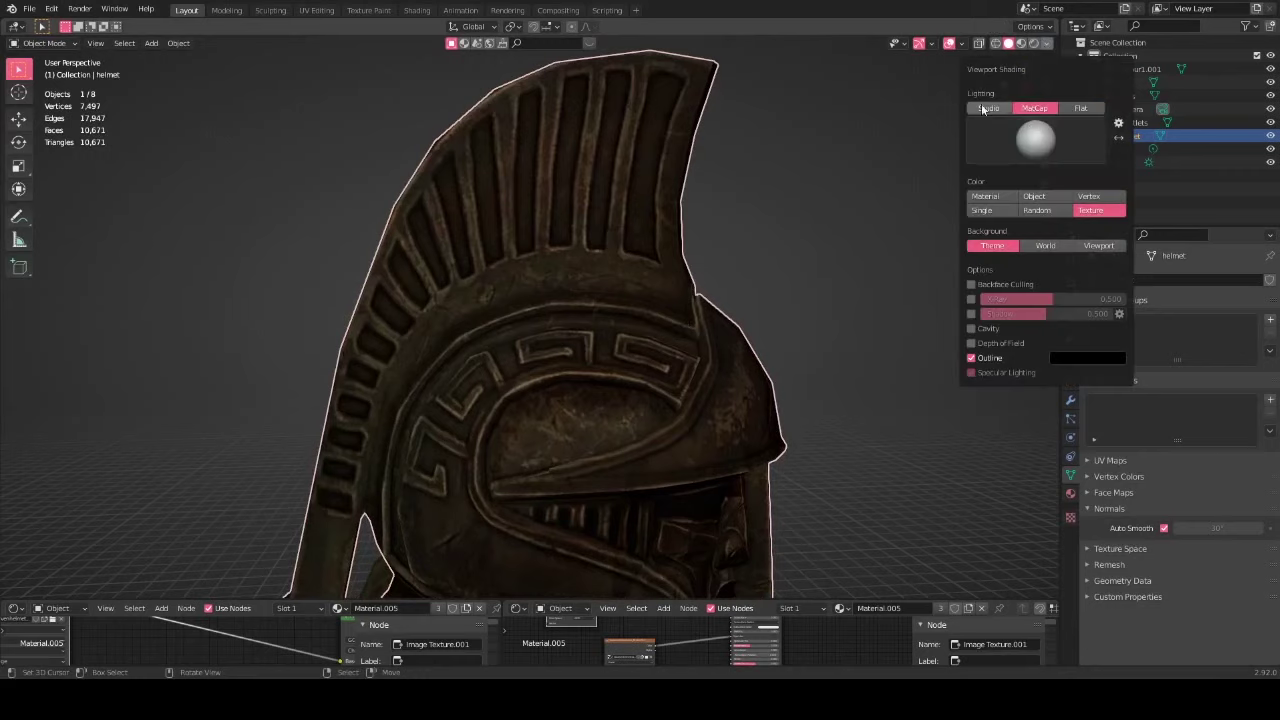
click(1048, 44)
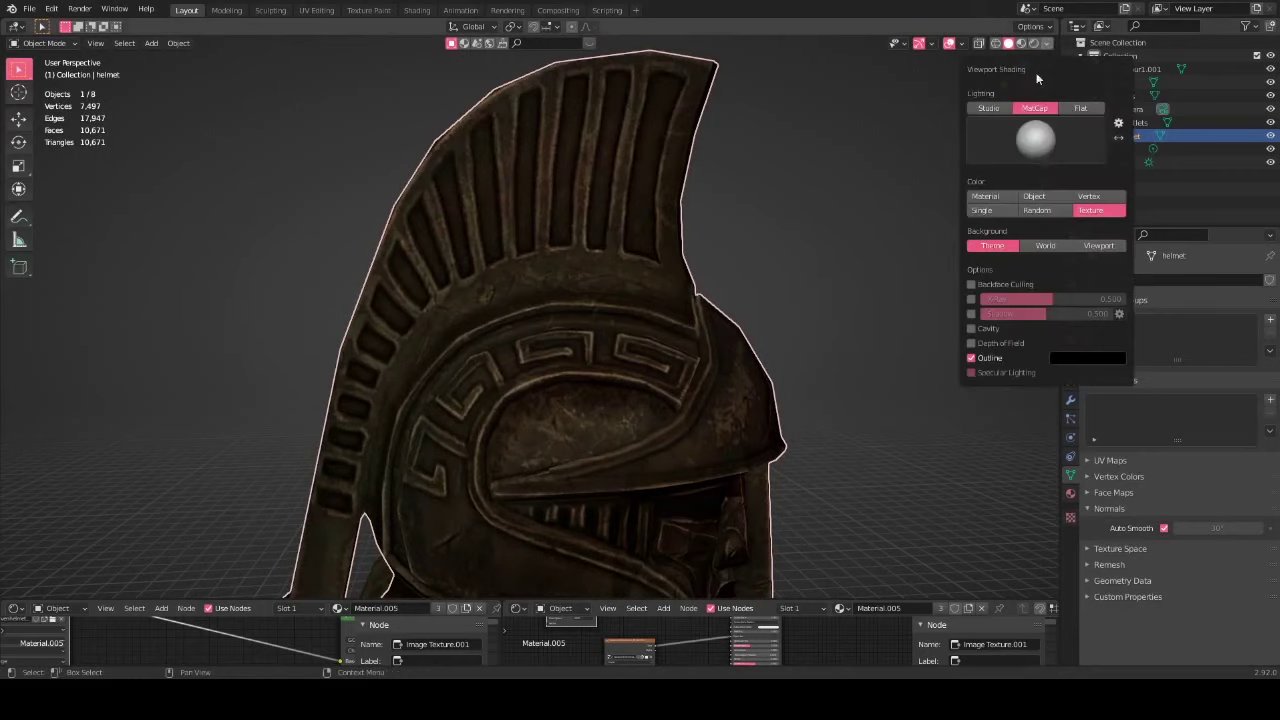
click(990, 196)
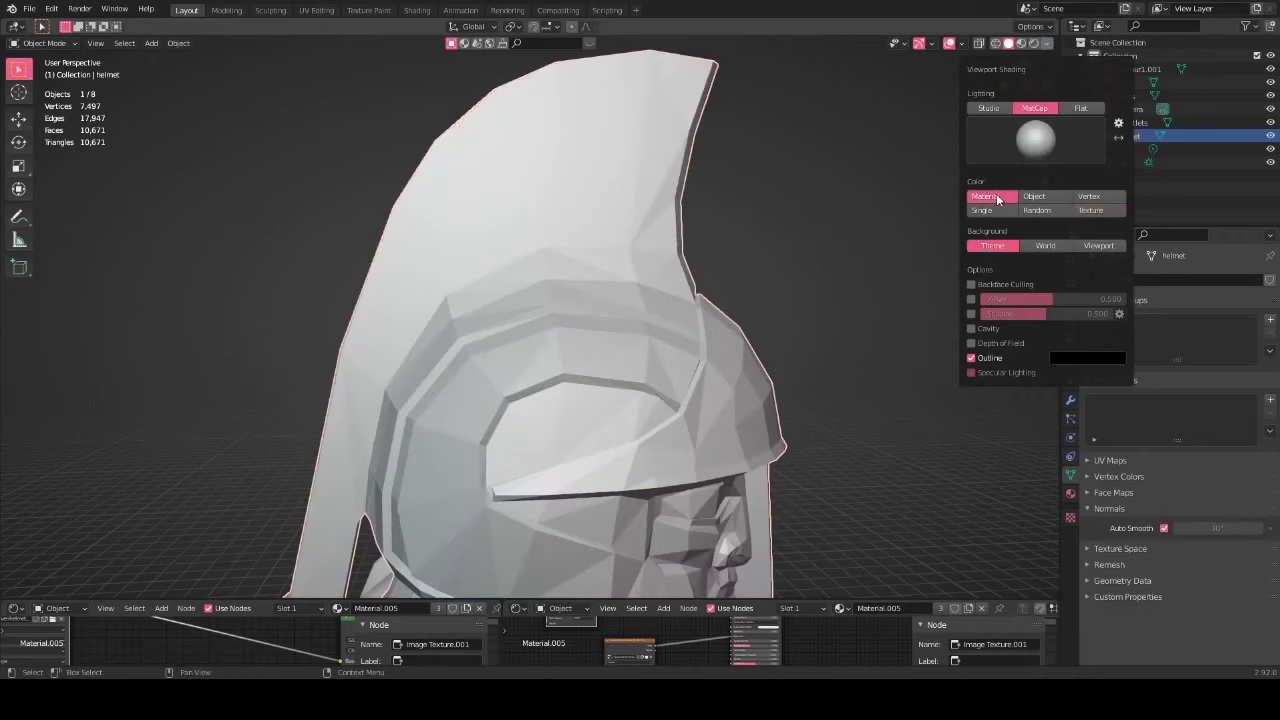
middle_drag(750, 265, 724, 300)
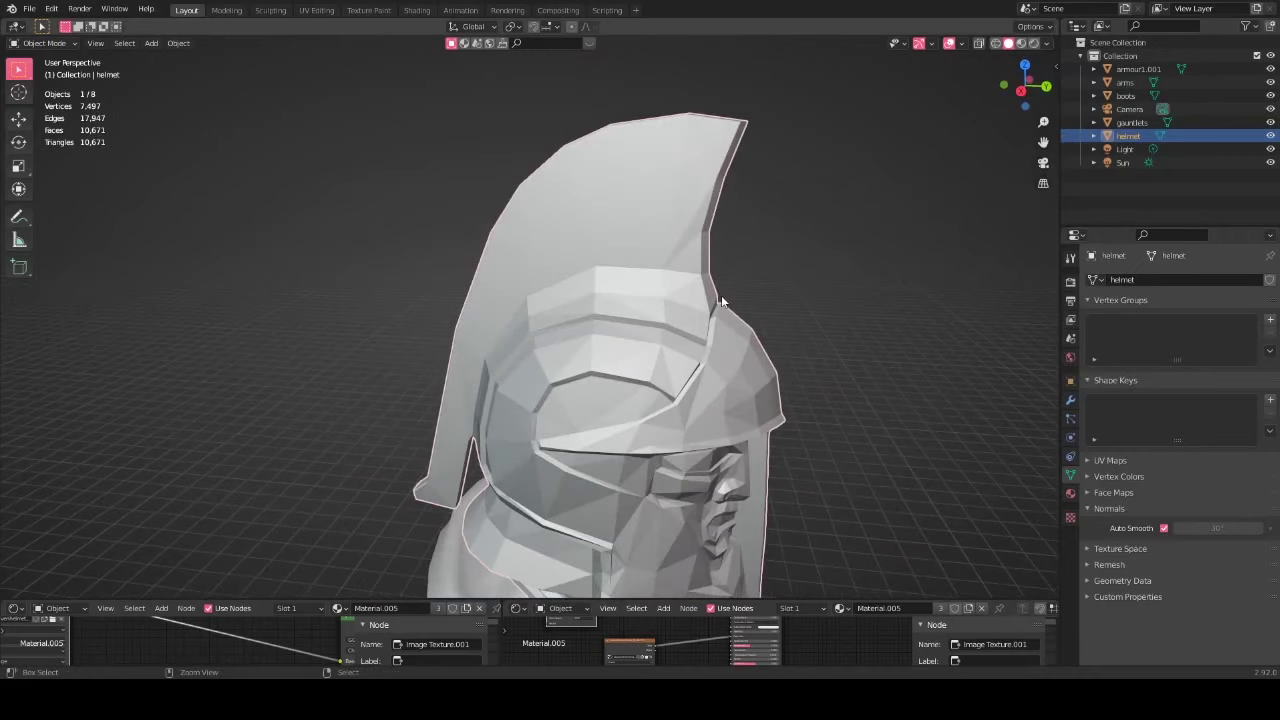
Step: Add a level 1 Subdivision modifier to the helmet and examine the shading around its brow, face and side
key(ctrl+1)
scroll(705, 385, up, 5)
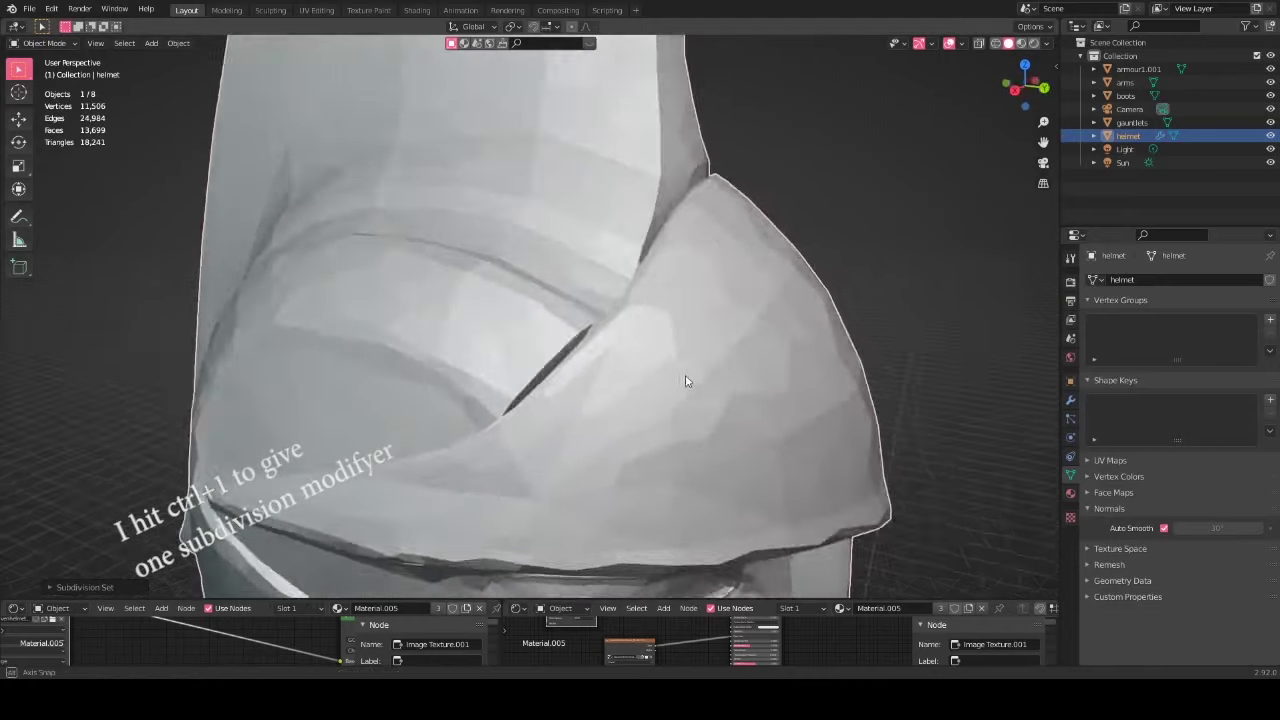
middle_drag(686, 381, 657, 375)
scroll(657, 375, down, 2)
middle_drag(694, 325, 760, 314)
scroll(714, 344, up, 3)
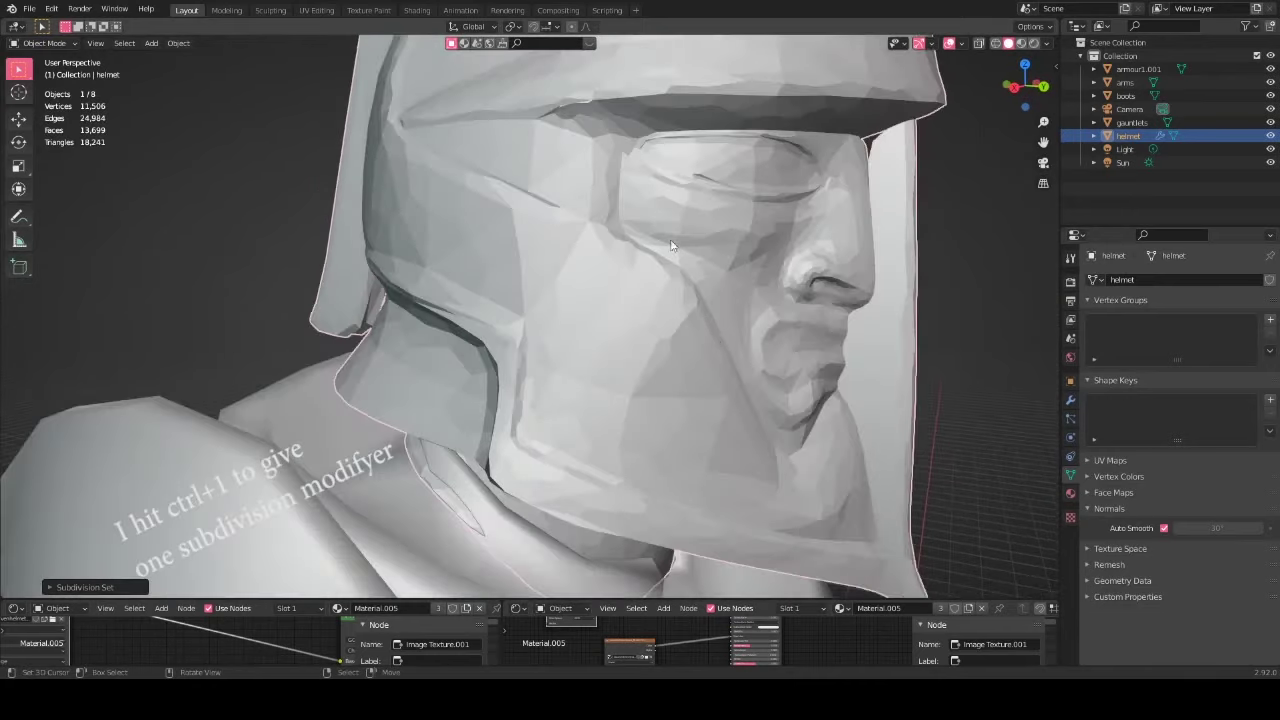
middle_drag(672, 245, 621, 332)
scroll(597, 310, up, 2)
scroll(594, 323, down, 2)
scroll(591, 337, up, 3)
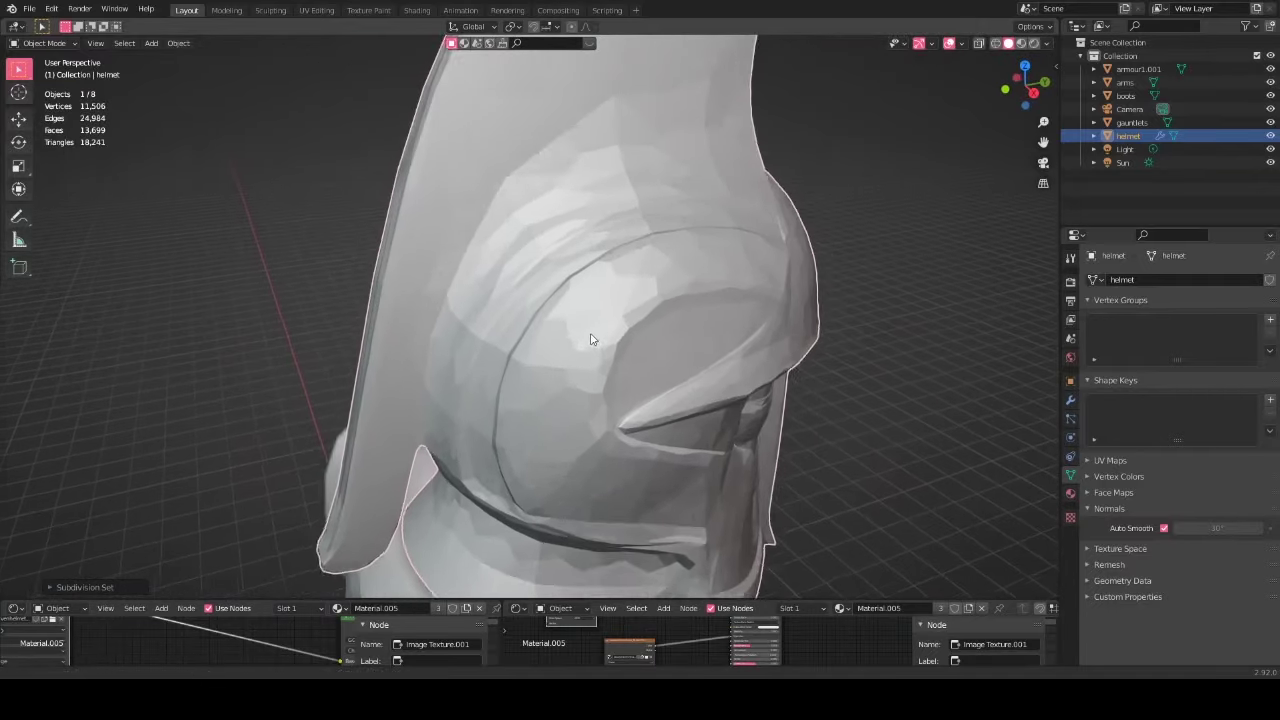
Step: Set the helmet's Subdivision viewport level to 2 and examine the crest from both sides
click(1069, 402)
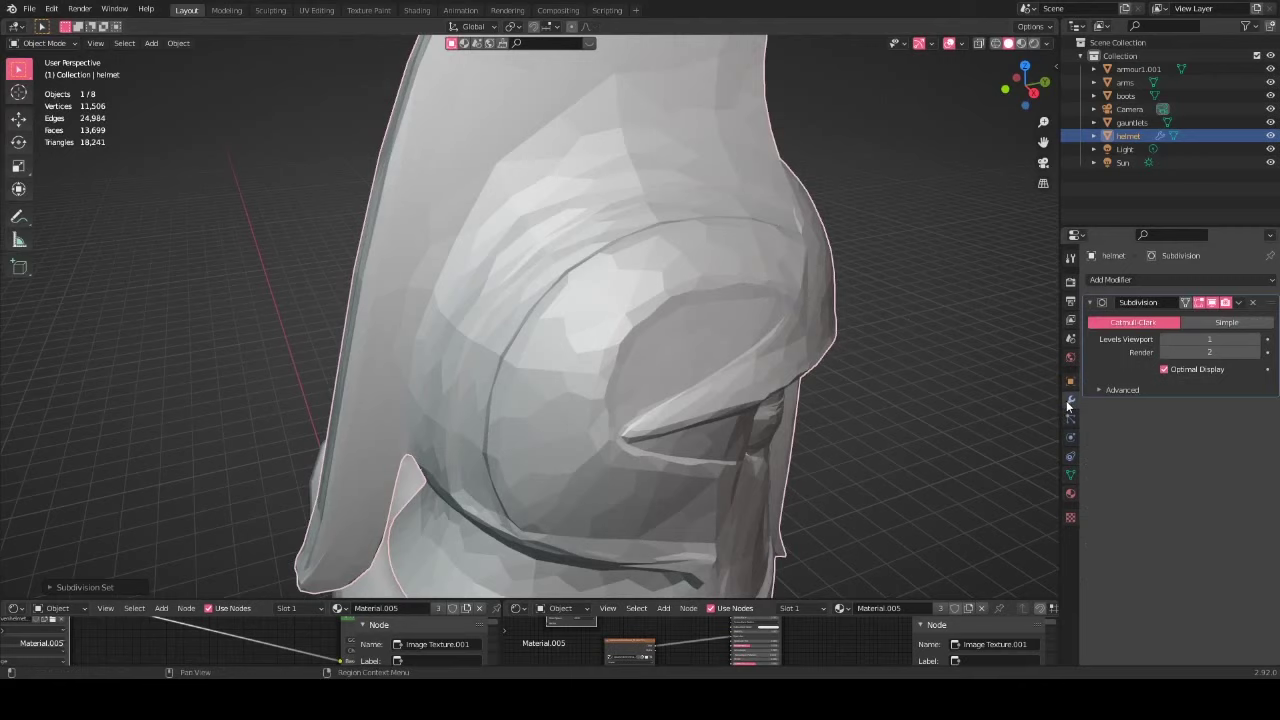
click(1254, 343)
middle_drag(900, 300, 641, 350)
scroll(670, 340, up, 4)
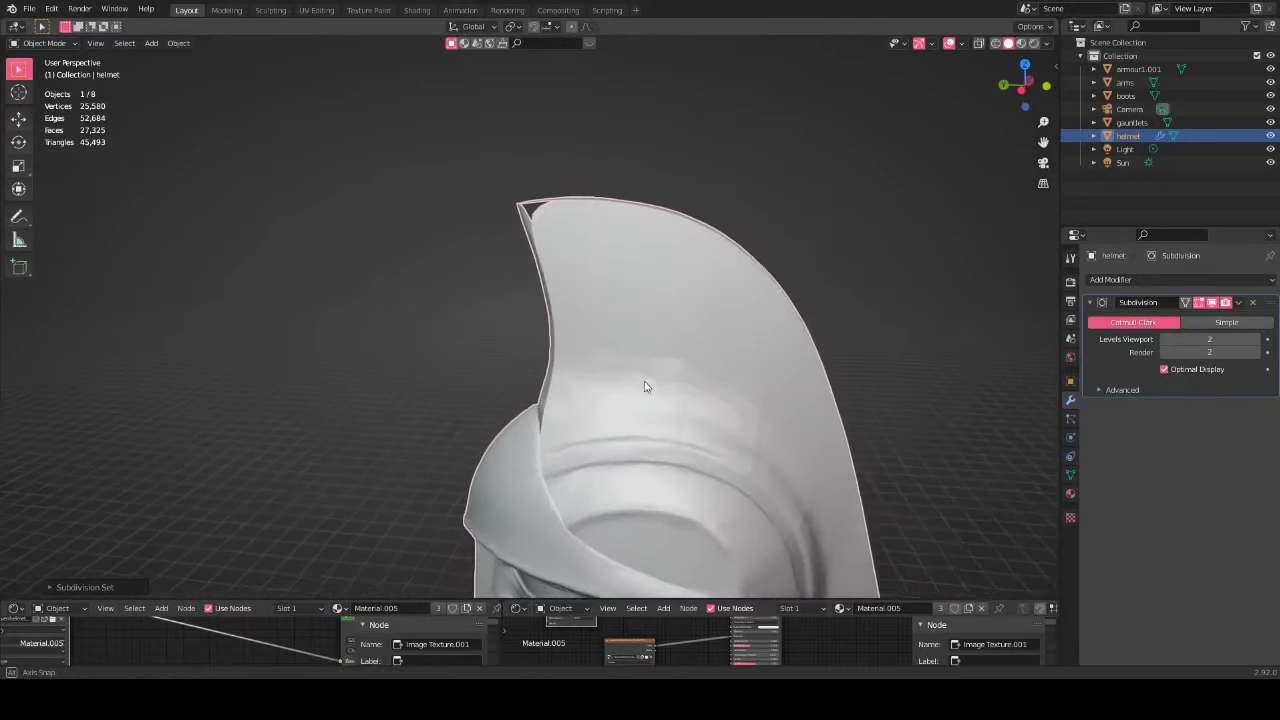
middle_drag(651, 380, 790, 312)
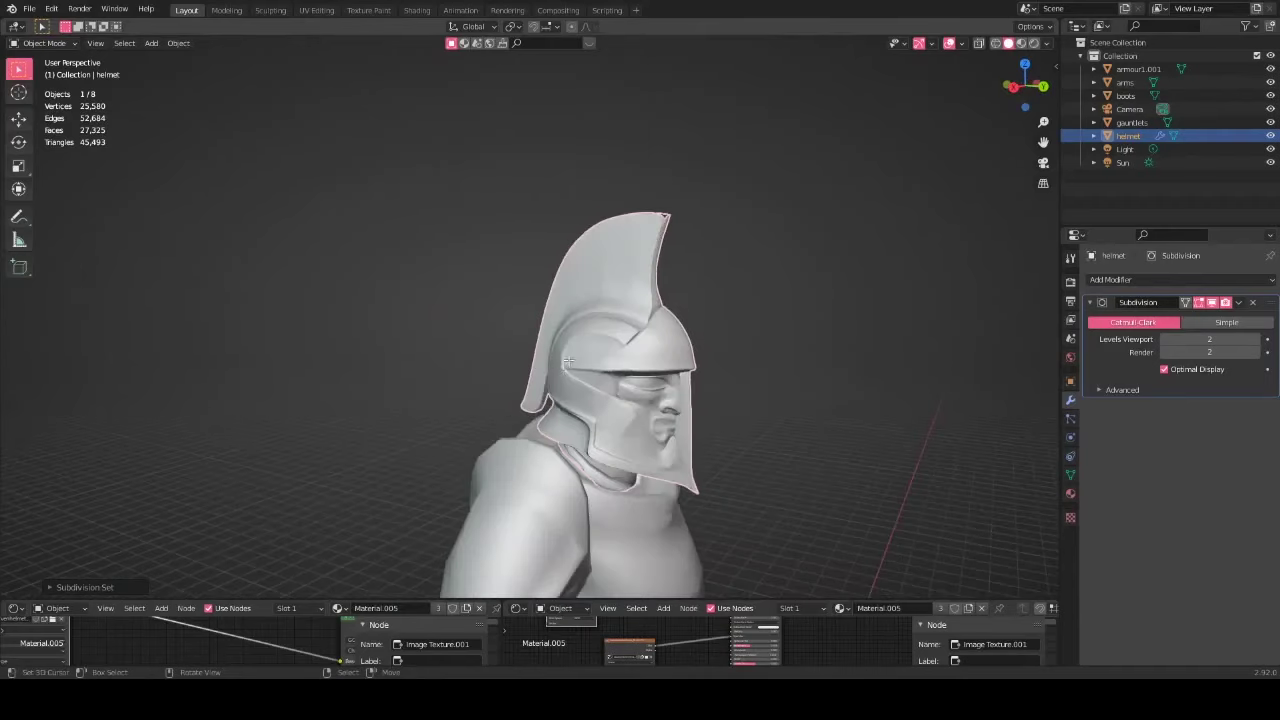
Step: Enter Edit Mode on the helmet and remove its Subdivision modifier
key(Tab)
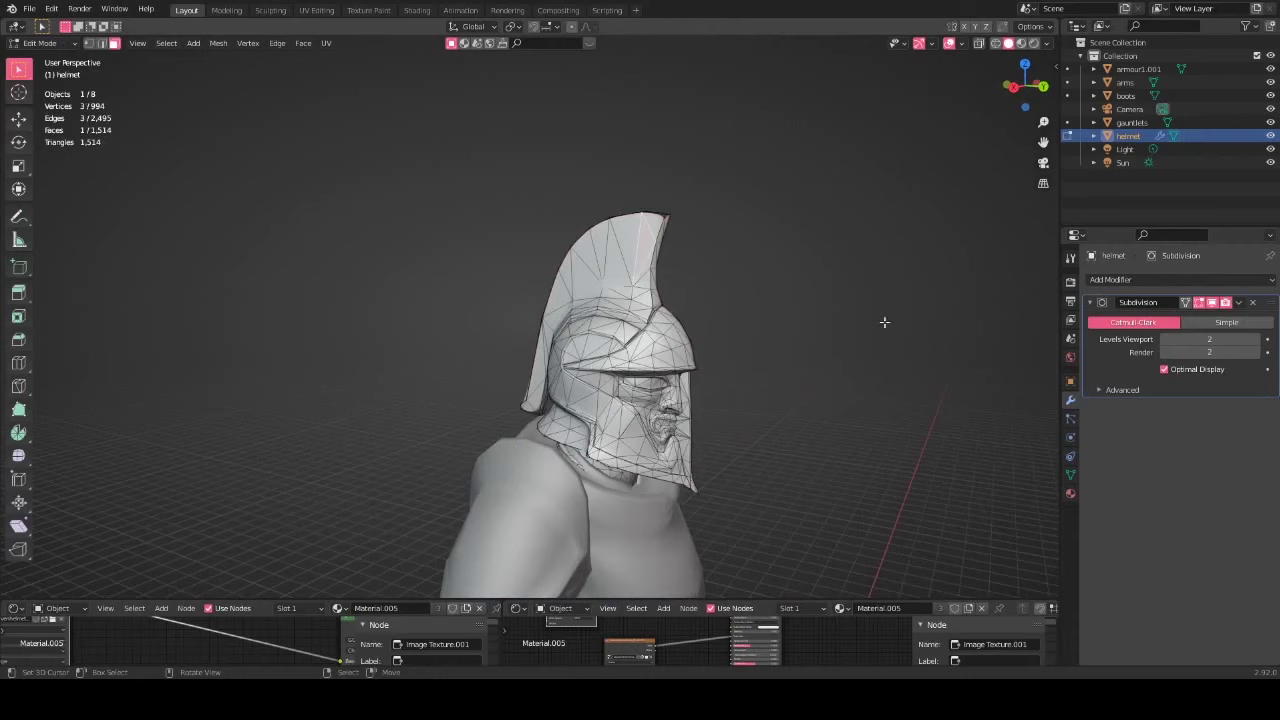
click(1253, 302)
middle_drag(988, 322, 788, 333)
Step: Select the helmet's entire mesh and convert its triangles to quads
key(a)
middle_drag(693, 334, 758, 387)
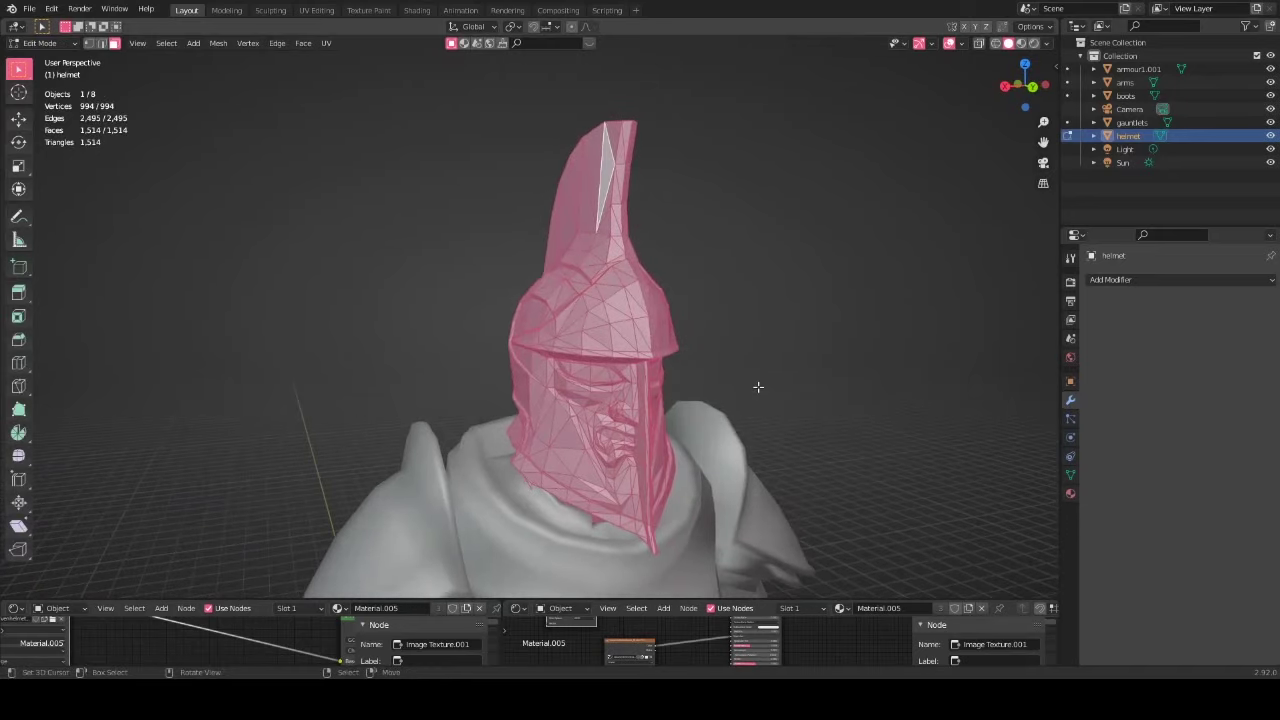
key(alt+j)
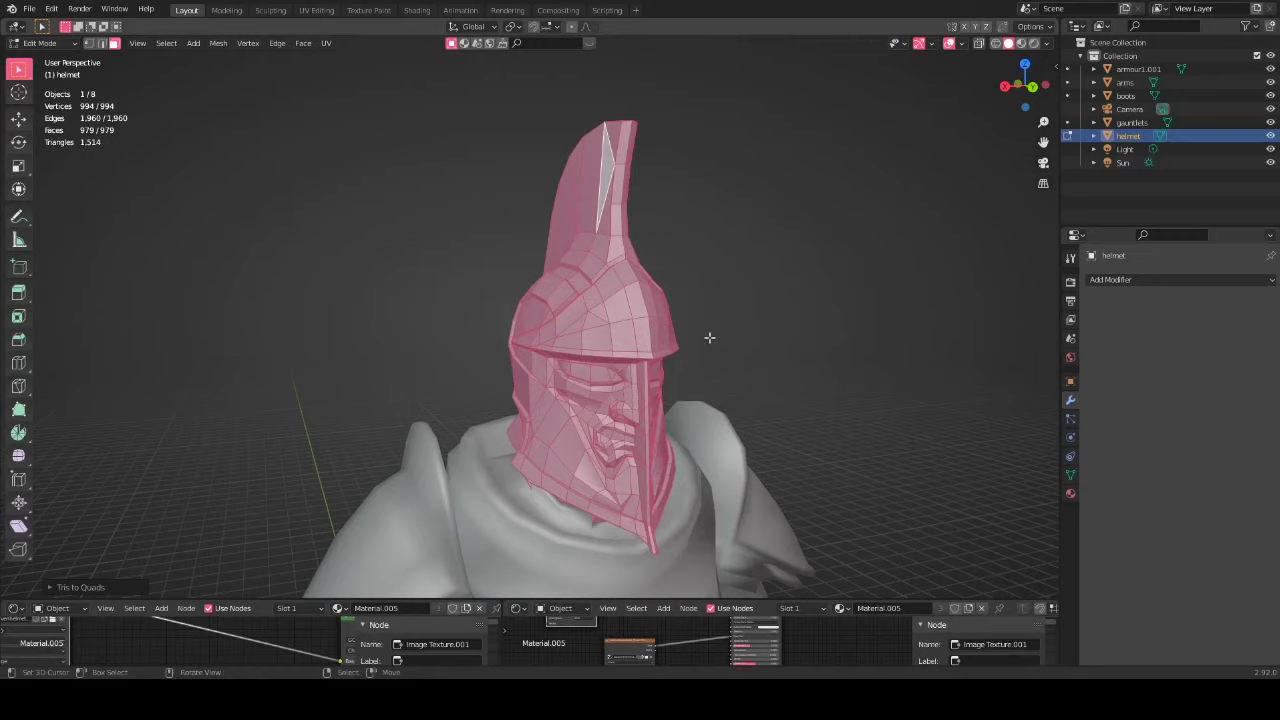
middle_drag(560, 335, 672, 325)
scroll(661, 321, down, 1)
scroll(620, 300, up, 1)
Step: Select single faces along the band around the helmet's side to examine the quad layout
click(589, 283)
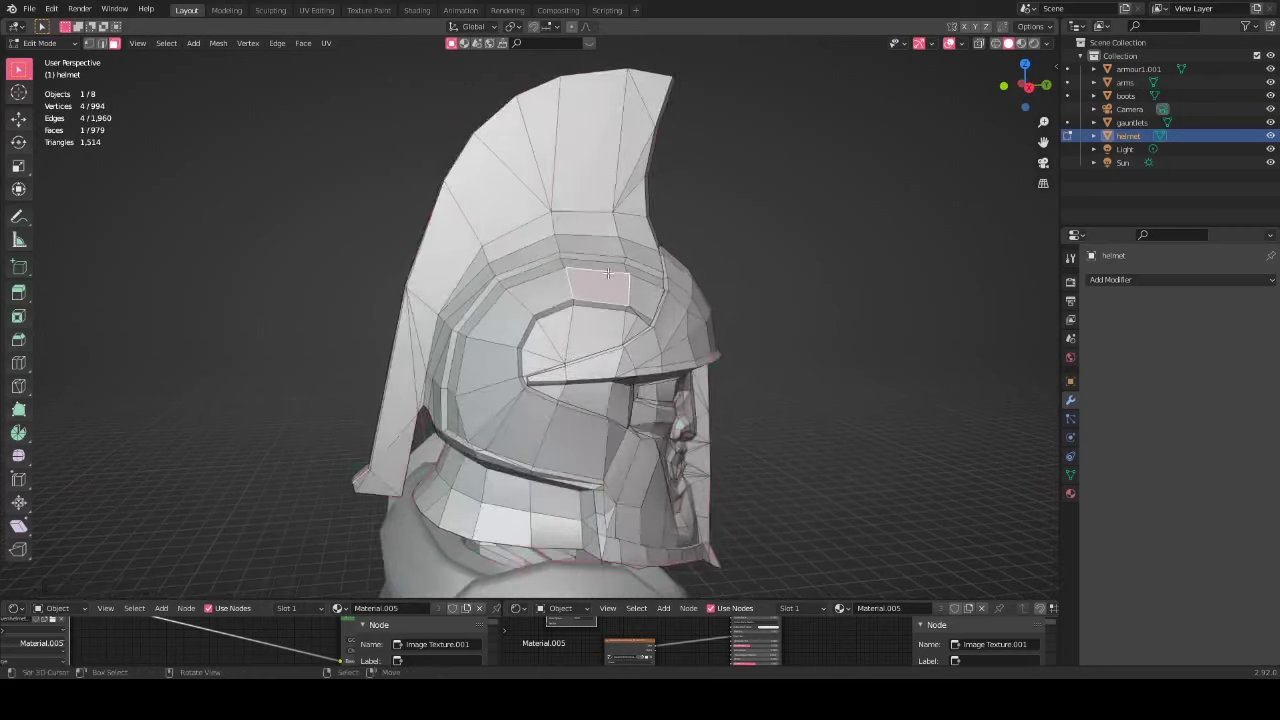
middle_drag(545, 285, 567, 293)
scroll(565, 290, up, 1)
right_click(536, 292)
right_click(494, 333)
right_click(478, 376)
right_click(484, 425)
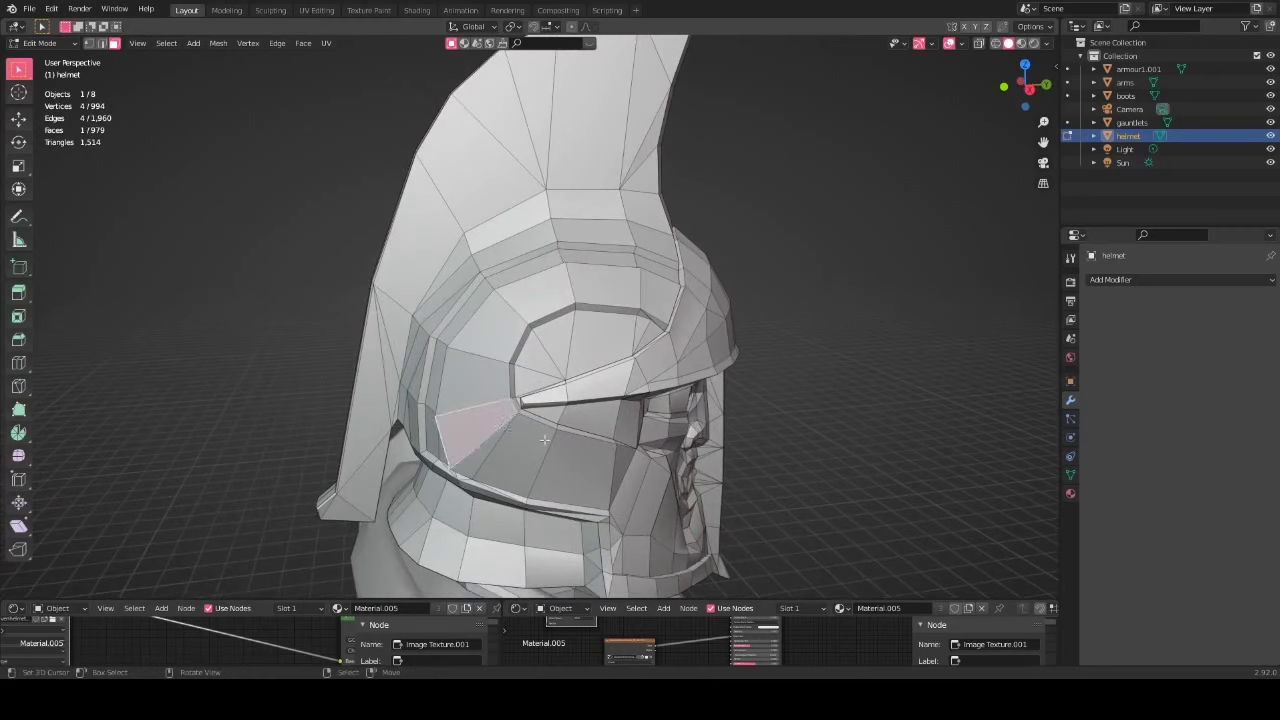
right_click(525, 450)
middle_drag(584, 425, 618, 399)
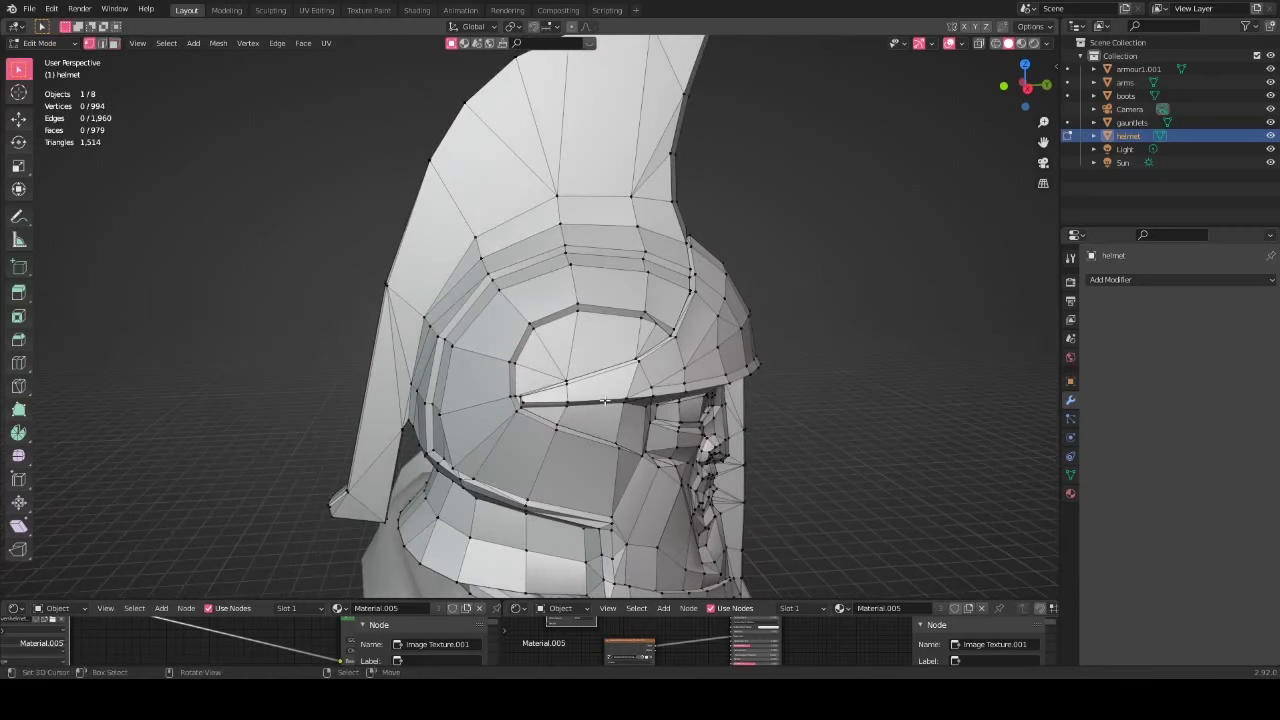
Step: Return to Object Mode, add a level 1 Subdivision modifier to the quad-based helmet and examine its crest and face
key(Tab)
key(ctrl+1)
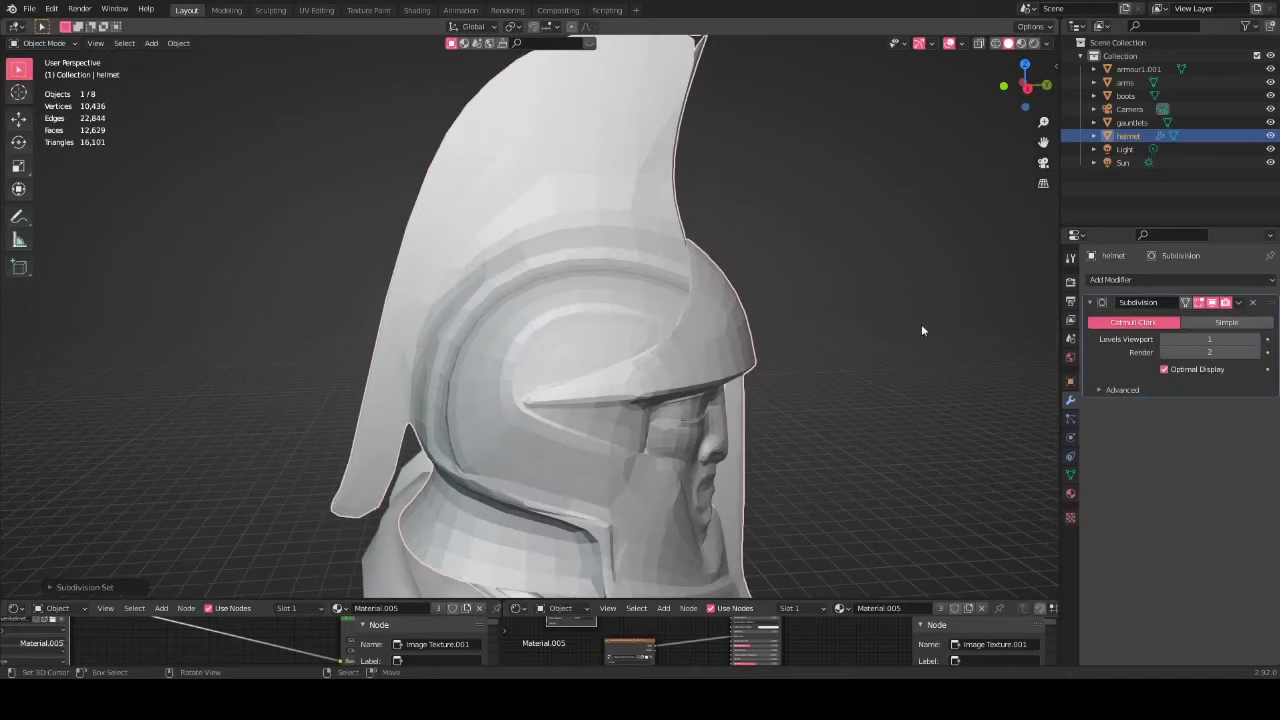
middle_drag(800, 349, 646, 323)
scroll(588, 300, up, 4)
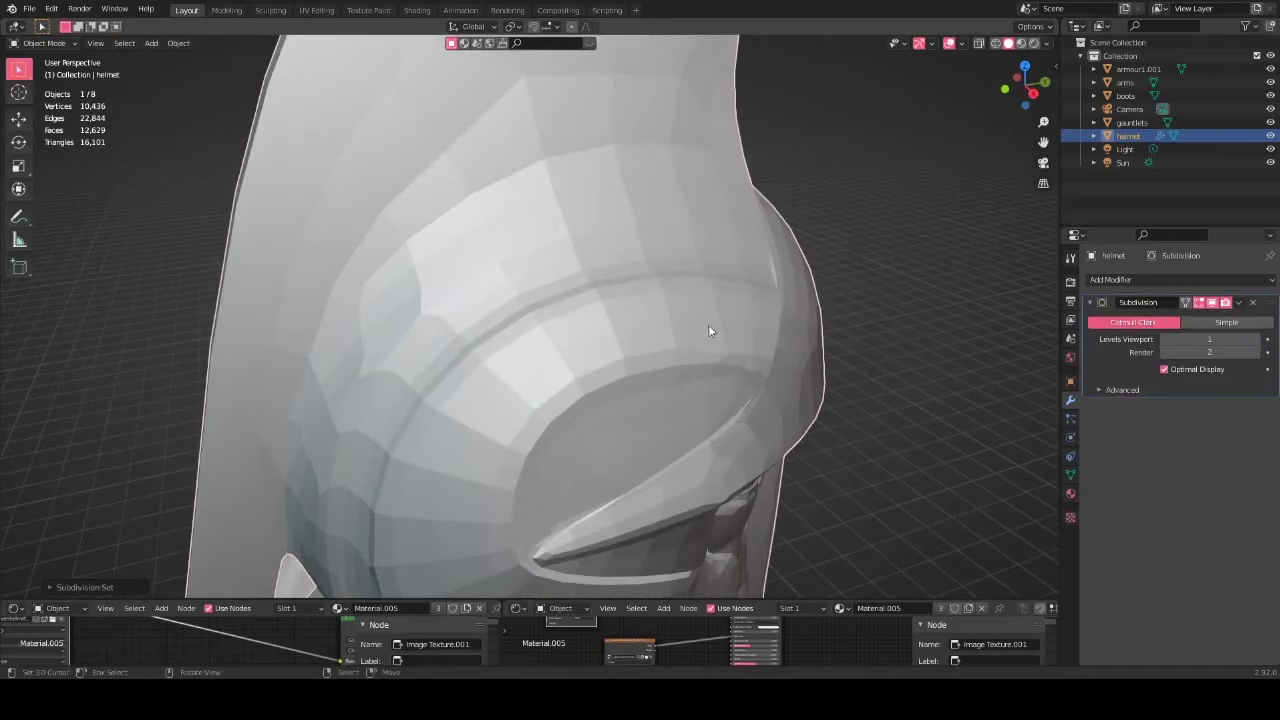
scroll(683, 234, down, 2)
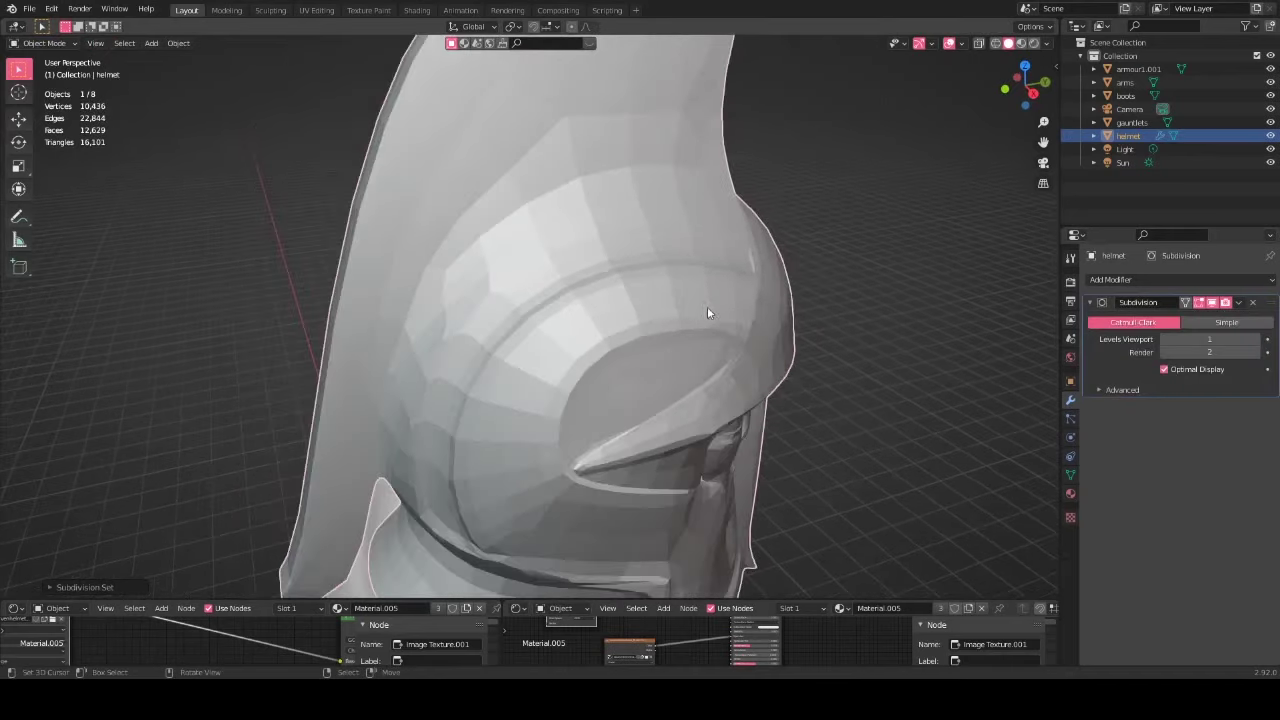
middle_drag(548, 109, 650, 357)
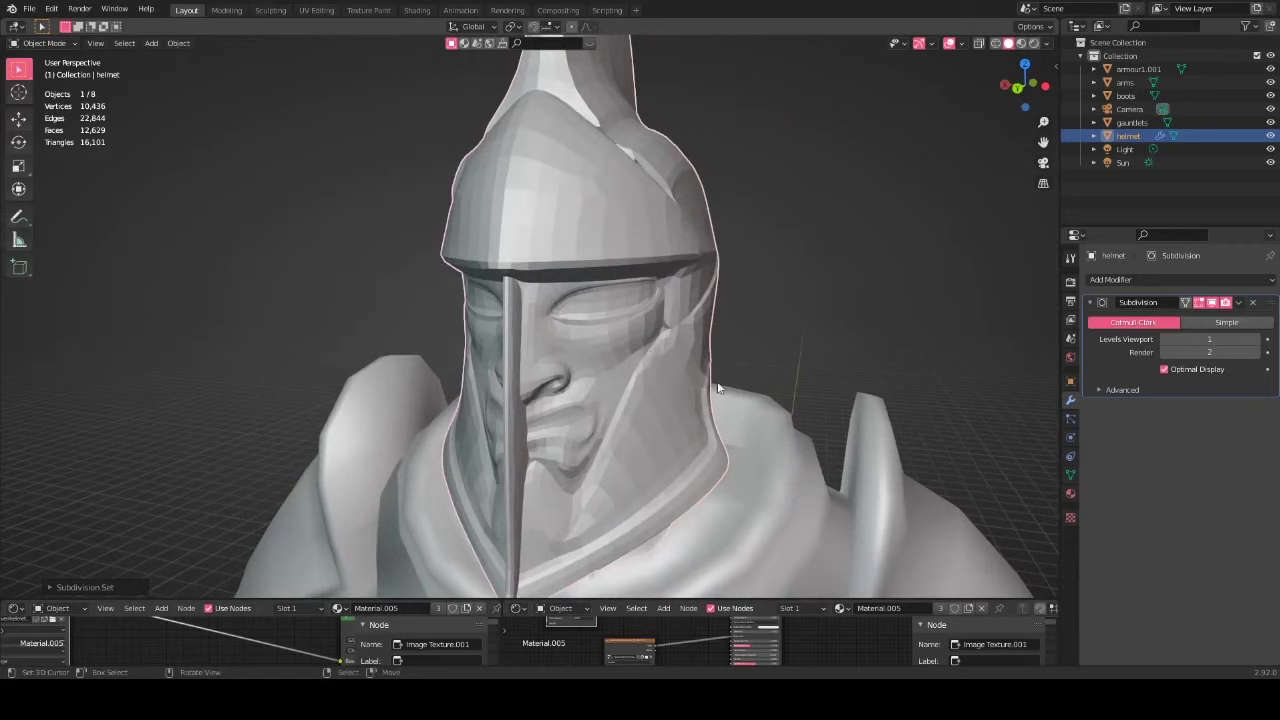
middle_drag(718, 388, 677, 328)
middle_drag(725, 276, 817, 242)
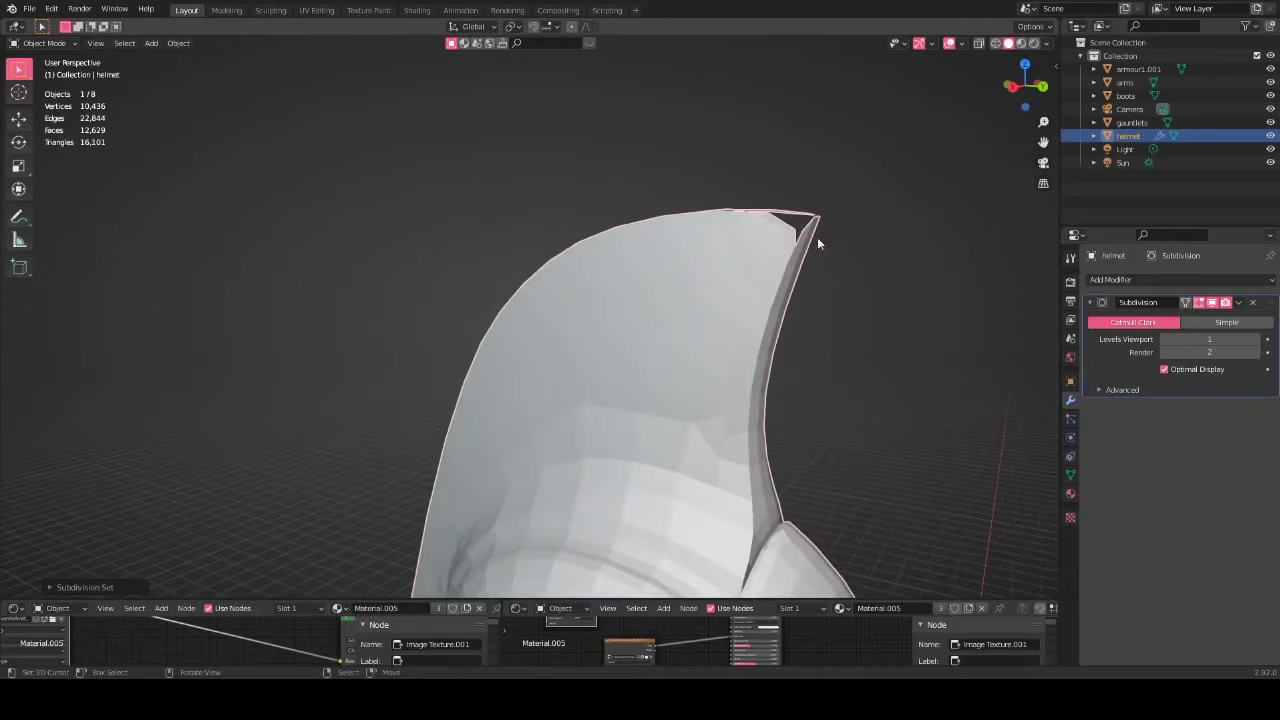
middle_drag(778, 308, 775, 385)
middle_drag(724, 175, 657, 408)
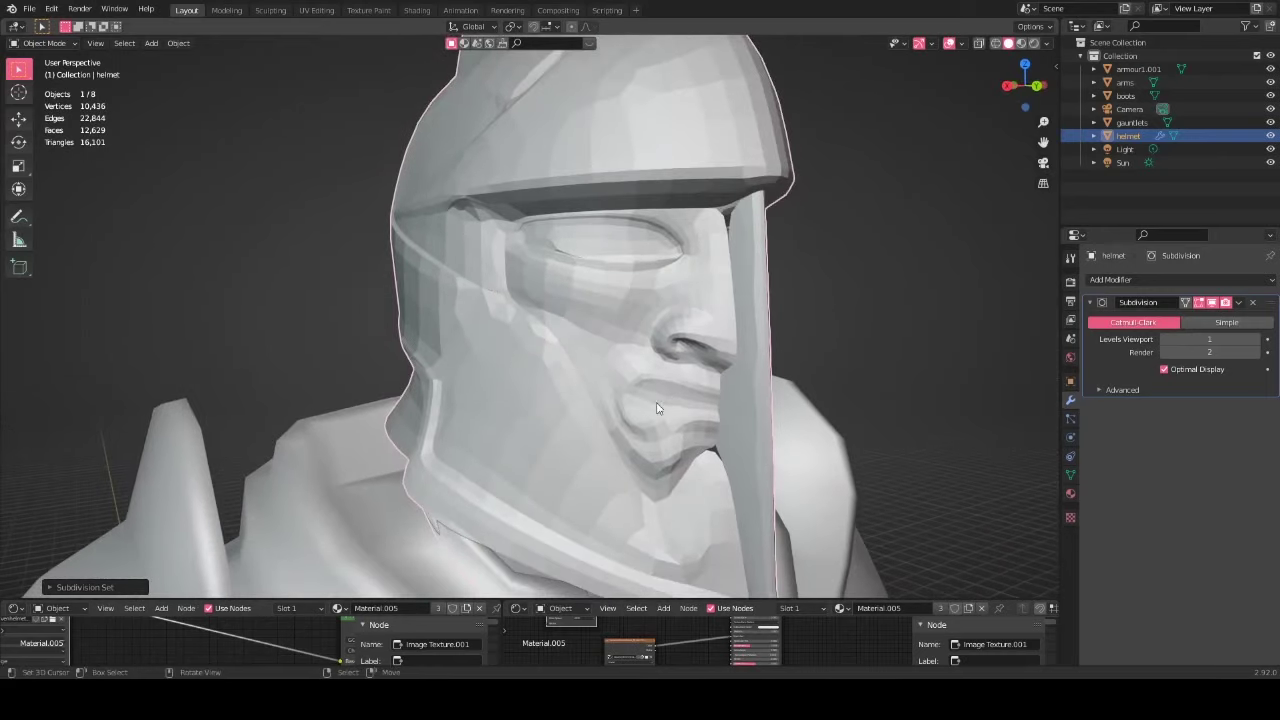
middle_drag(529, 347, 619, 401)
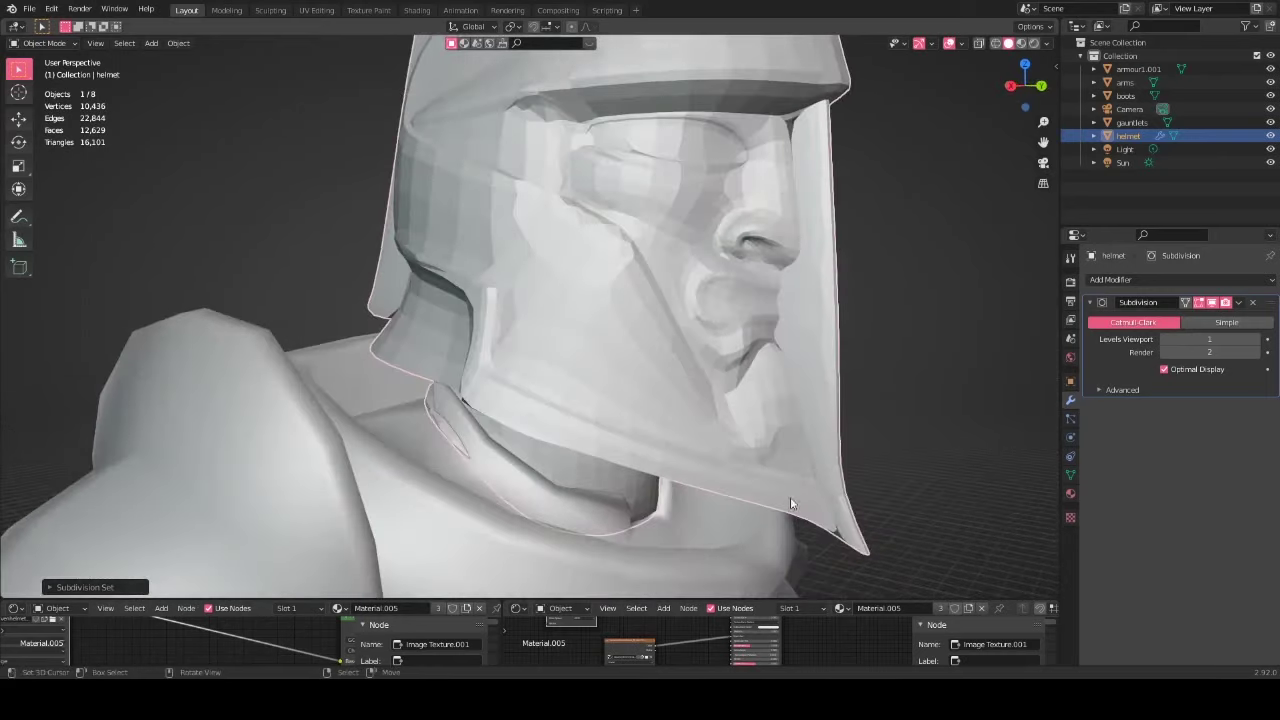
Step: Raise the helmet's Subdivision viewport level to 2 and examine it from the front
key(ctrl+2)
middle_drag(790, 496, 590, 465)
scroll(710, 296, down, 1)
middle_drag(697, 292, 752, 382)
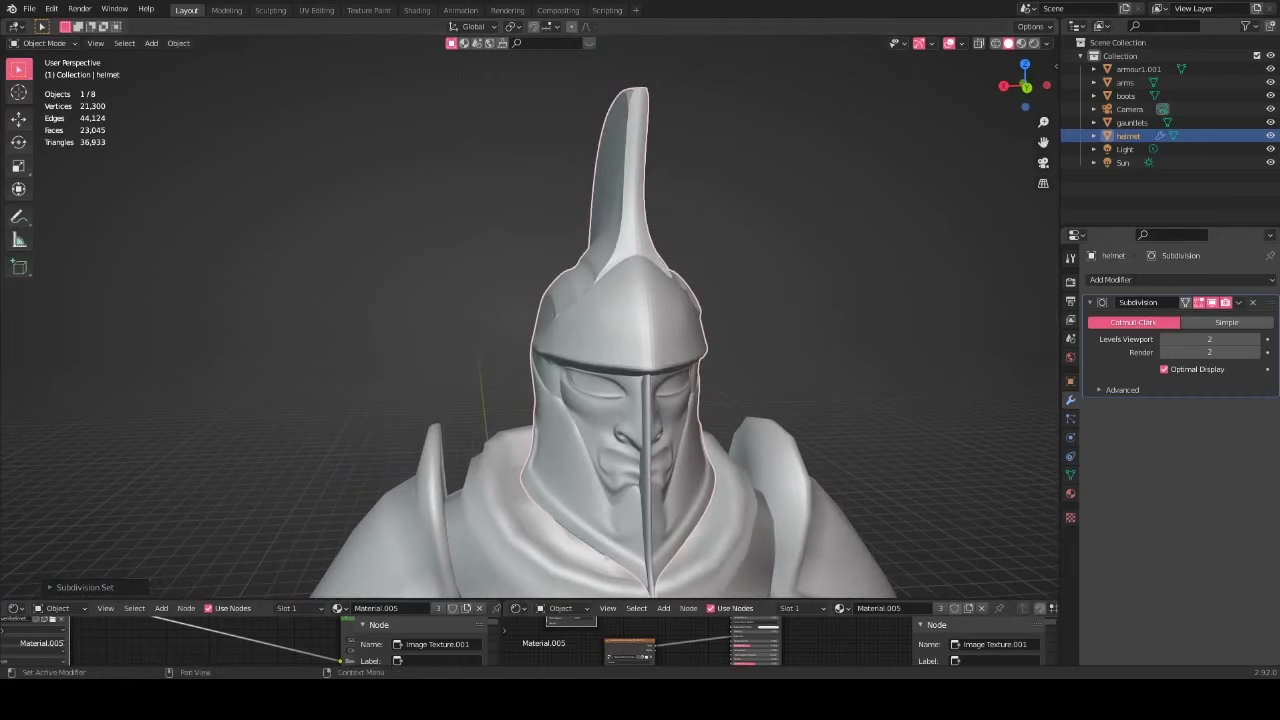
Step: Remove the helmet's Subdivision modifier and enter Edit Mode with edge selection, facing the ridges on its side
click(1254, 308)
middle_drag(660, 430, 673, 318)
key(Tab)
key(2)
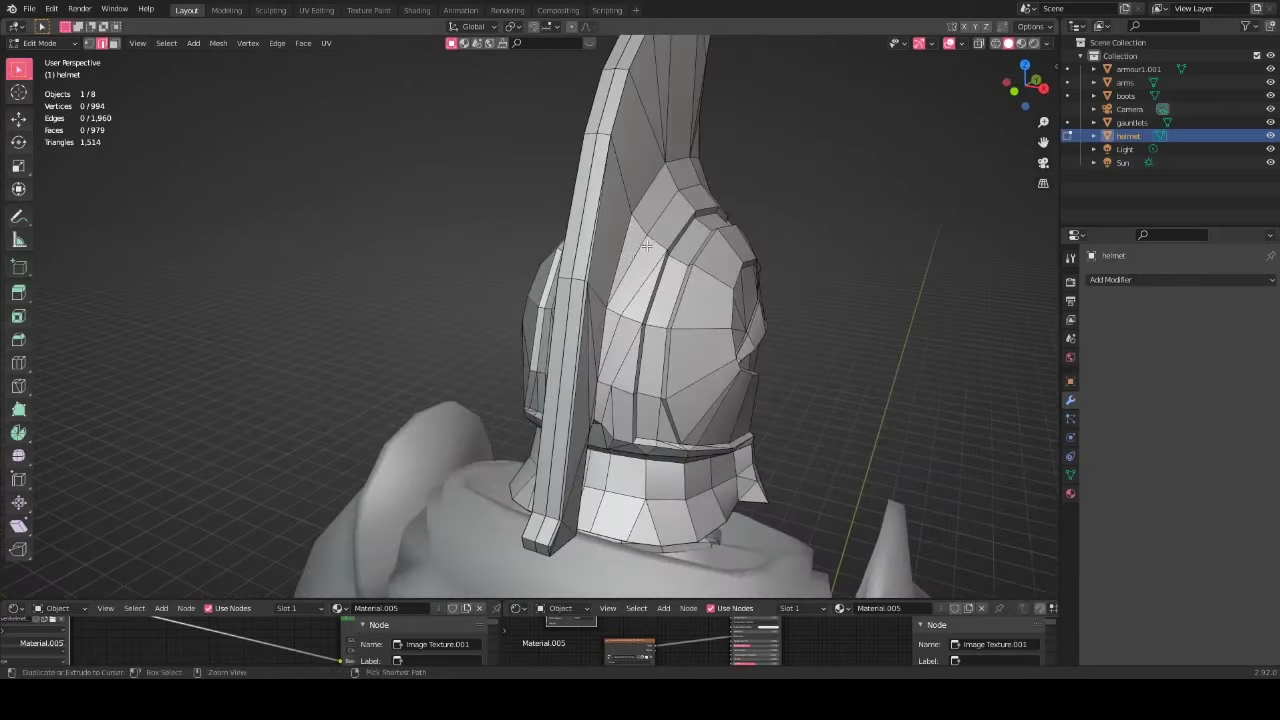
middle_drag(647, 245, 751, 272)
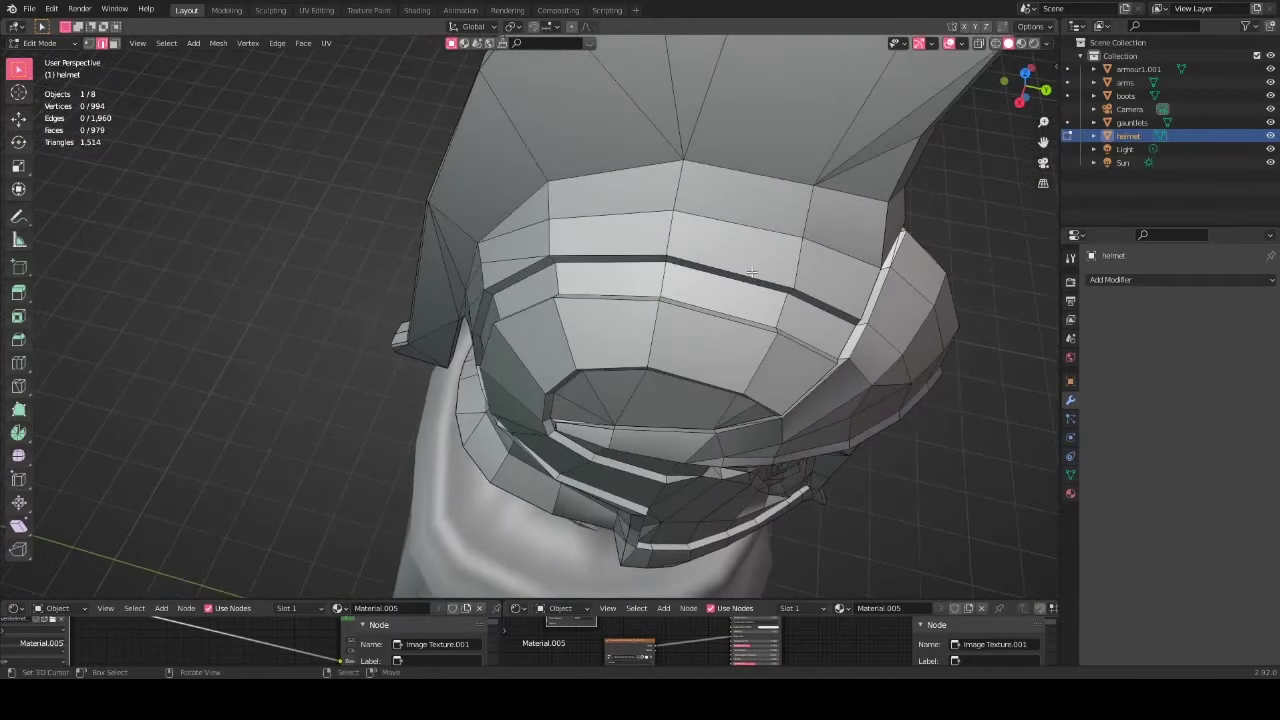
Step: Switch to face selection and select a run of four faces along the band above the side ridge to examine its loop
scroll(752, 272, up, 1)
key(3)
scroll(737, 293, down, 1)
middle_drag(841, 270, 764, 279)
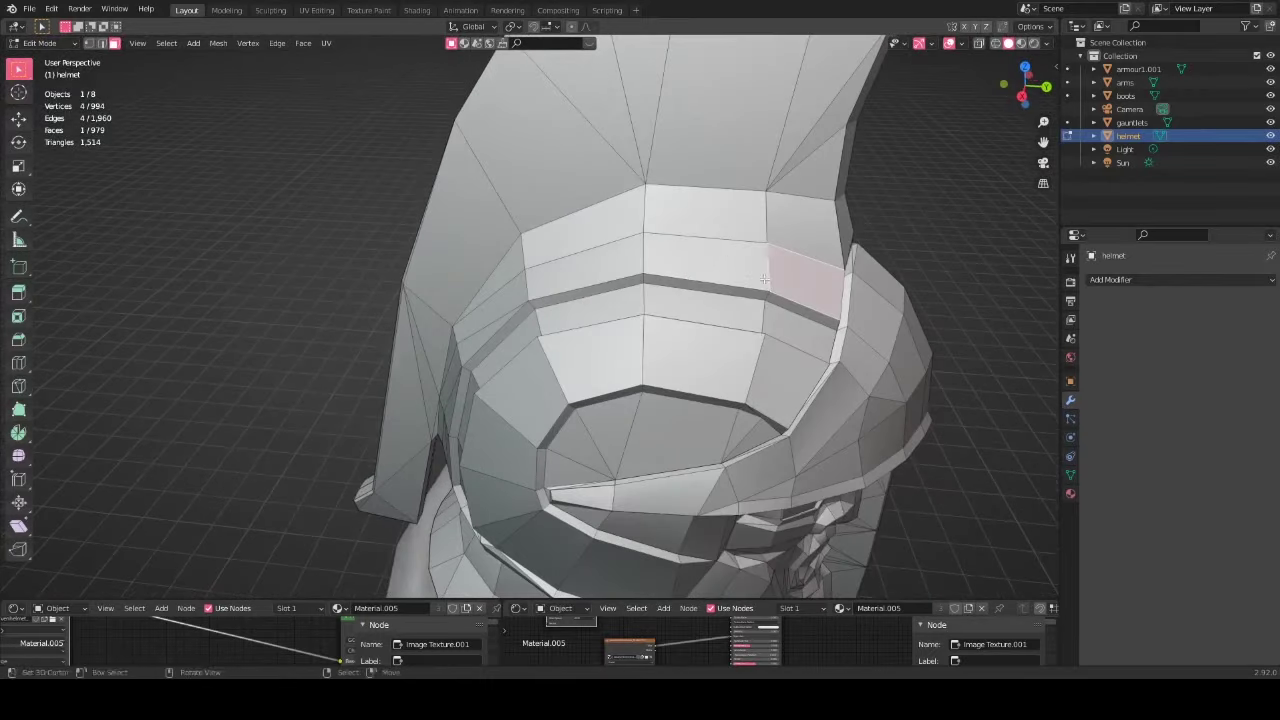
shift+click(622, 266)
middle_drag(622, 266, 583, 360)
scroll(583, 357, up, 4)
scroll(635, 239, down, 3)
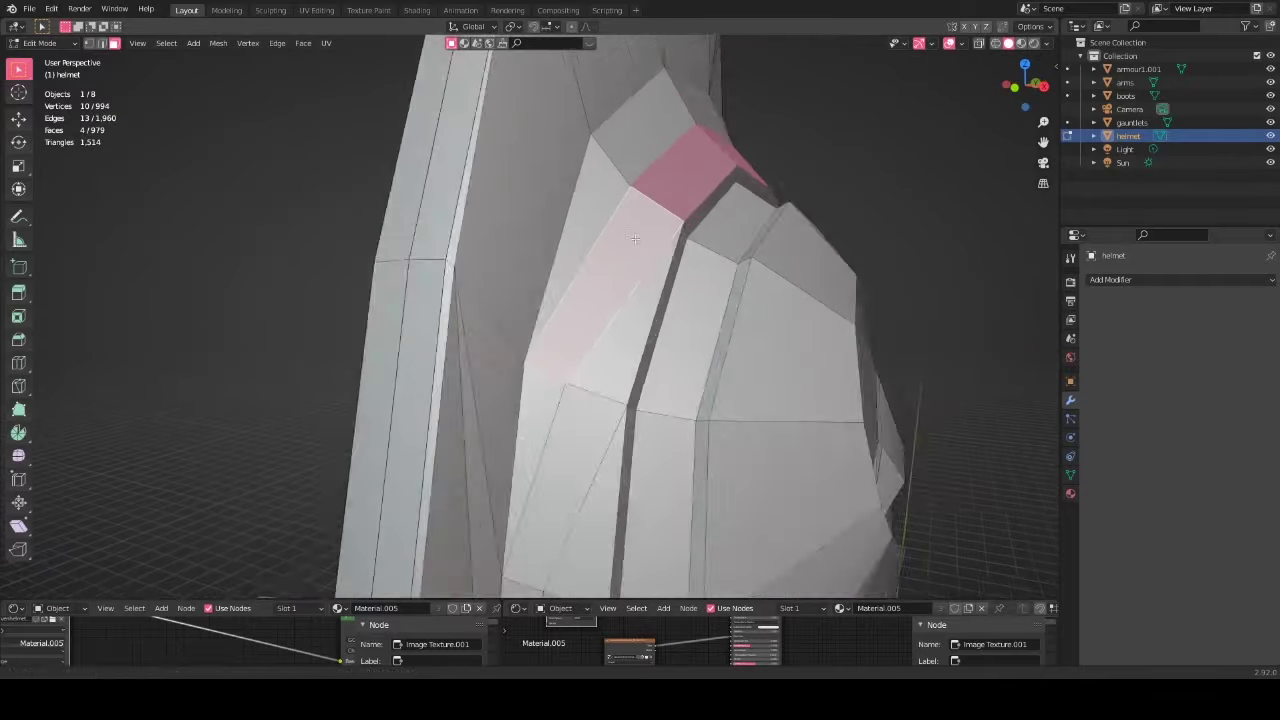
Step: Select individual faces down the rear part of the side band to examine where triangles break up the quads
middle_drag(635, 239, 606, 355)
scroll(606, 355, down, 2)
click(617, 360)
middle_drag(597, 423, 620, 425)
click(602, 470)
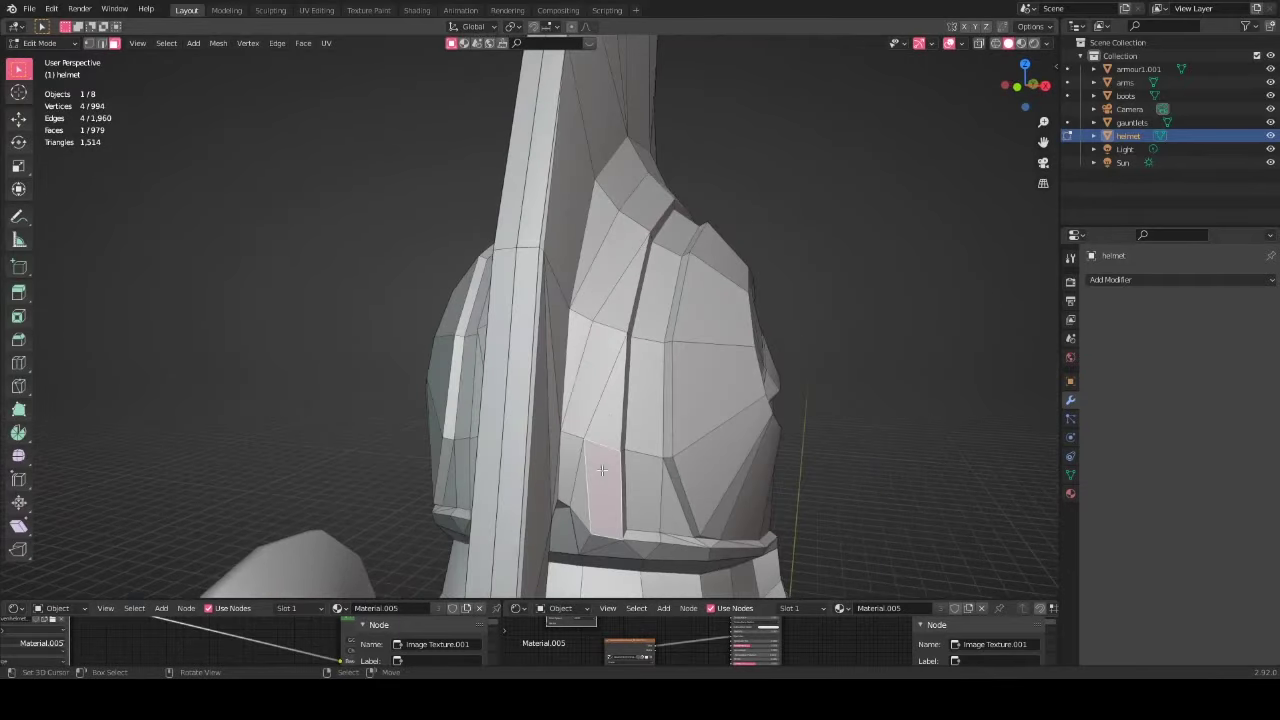
click(579, 450)
click(600, 374)
middle_drag(596, 270, 645, 278)
click(617, 264)
middle_drag(594, 318, 669, 195)
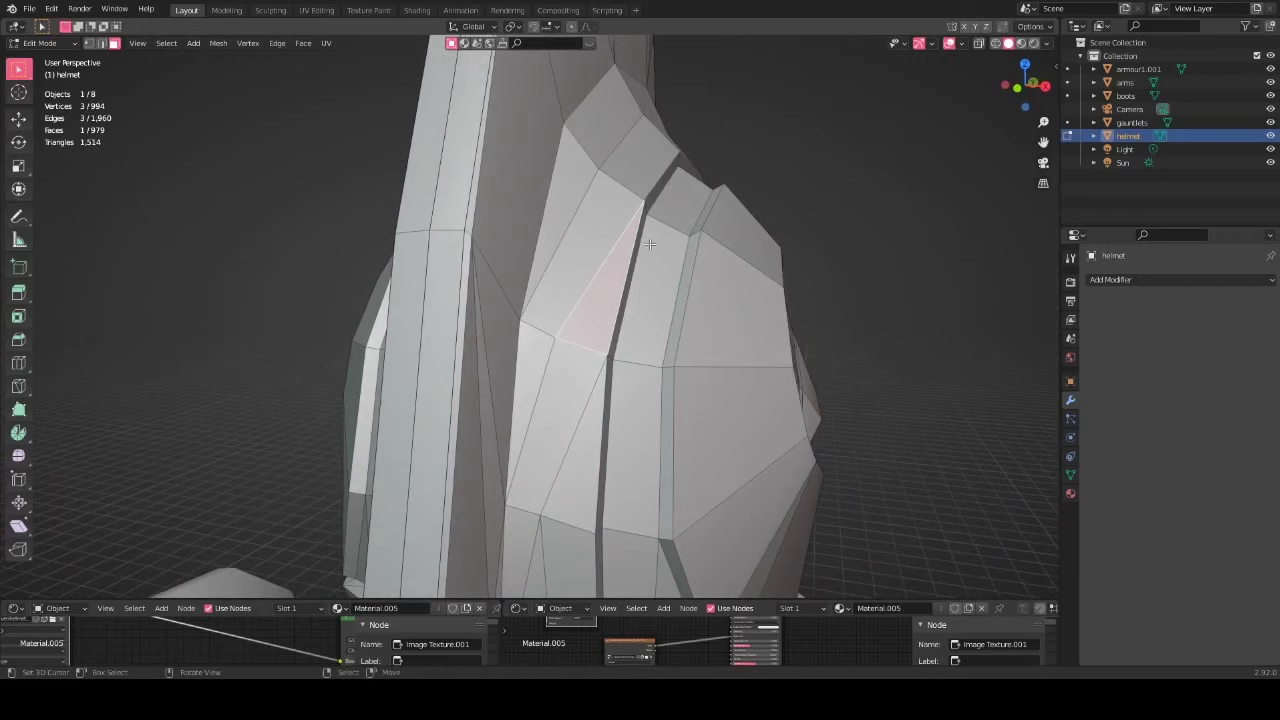
Step: Knife two connected lengthwise edges from vertex to vertex through the triangulated middle and lower sections of the side band
middle_drag(650, 244, 580, 332)
key(k)
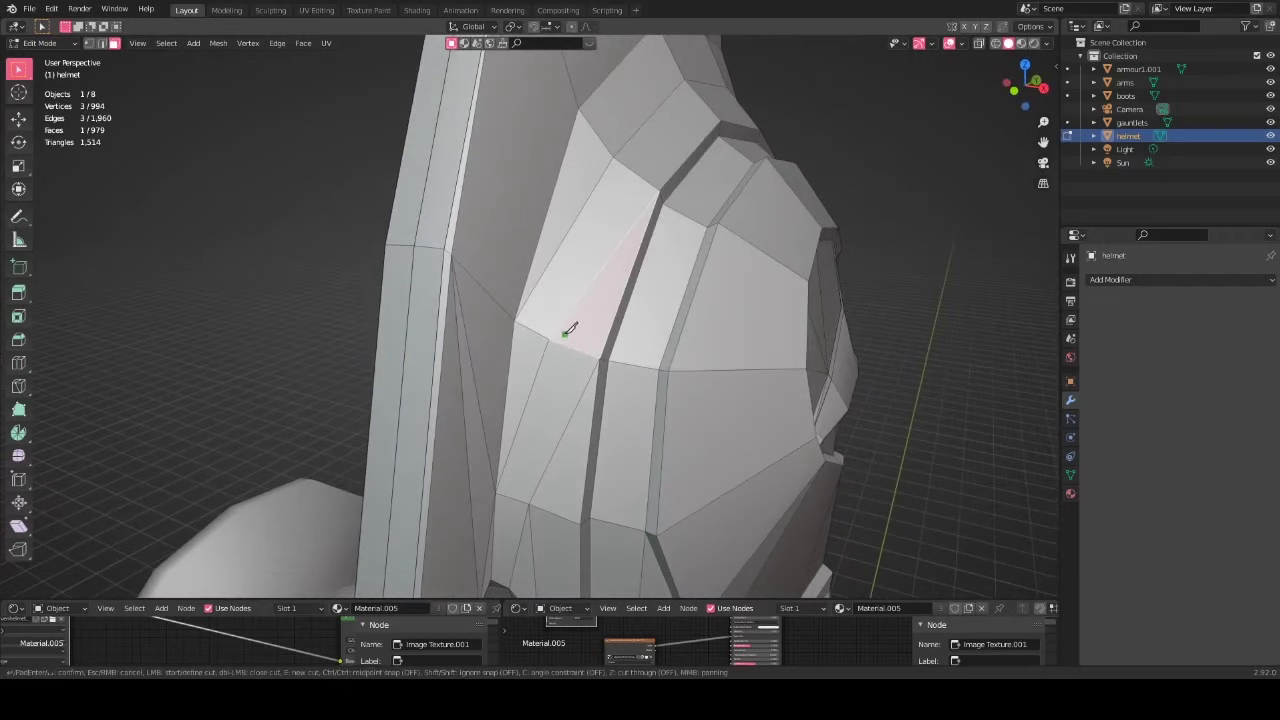
click(614, 152)
key(Return)
click(548, 340)
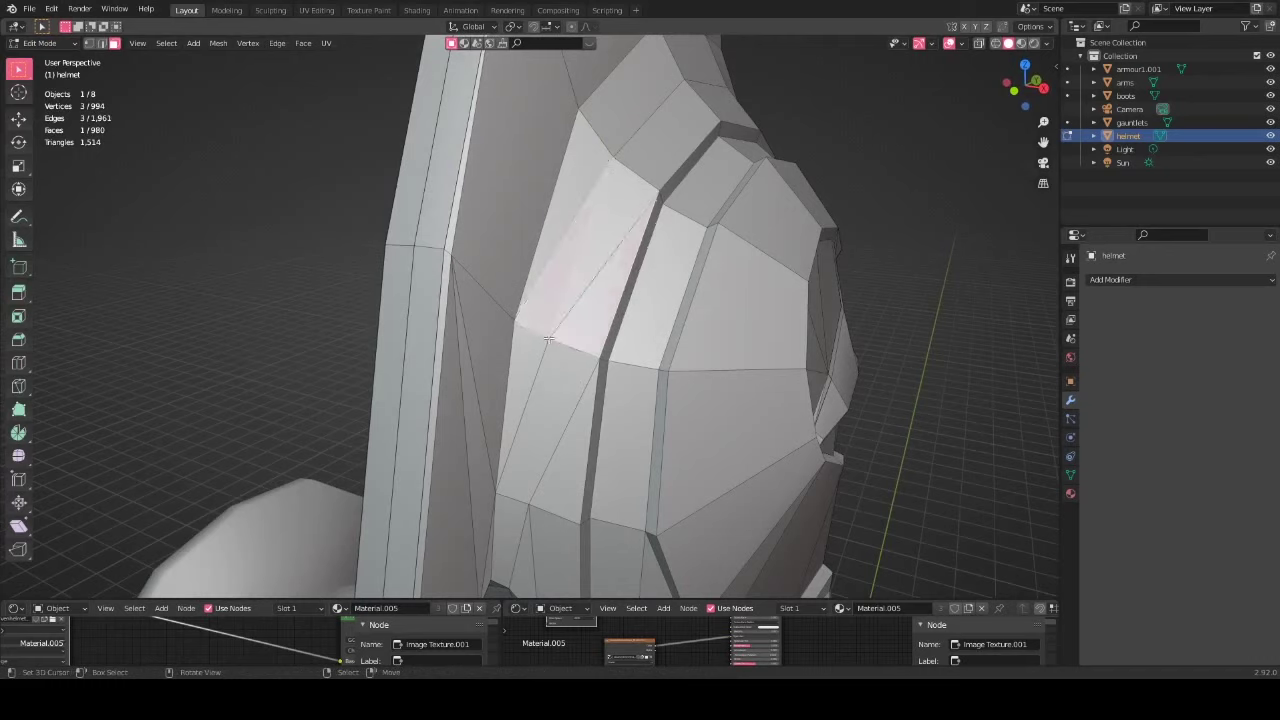
key(k)
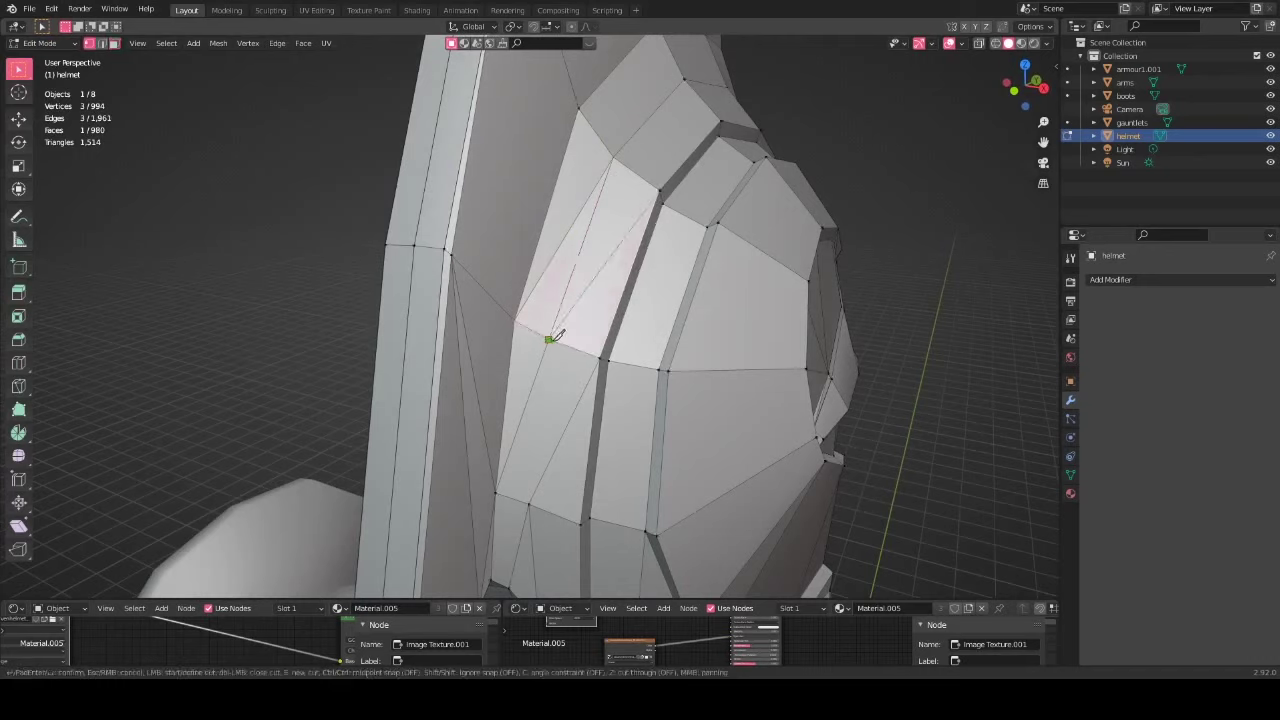
click(530, 501)
key(Return)
Step: Select the four diagonal edges crossing those two band sections in edge selection and dissolve them
right_click(549, 439)
key(g)
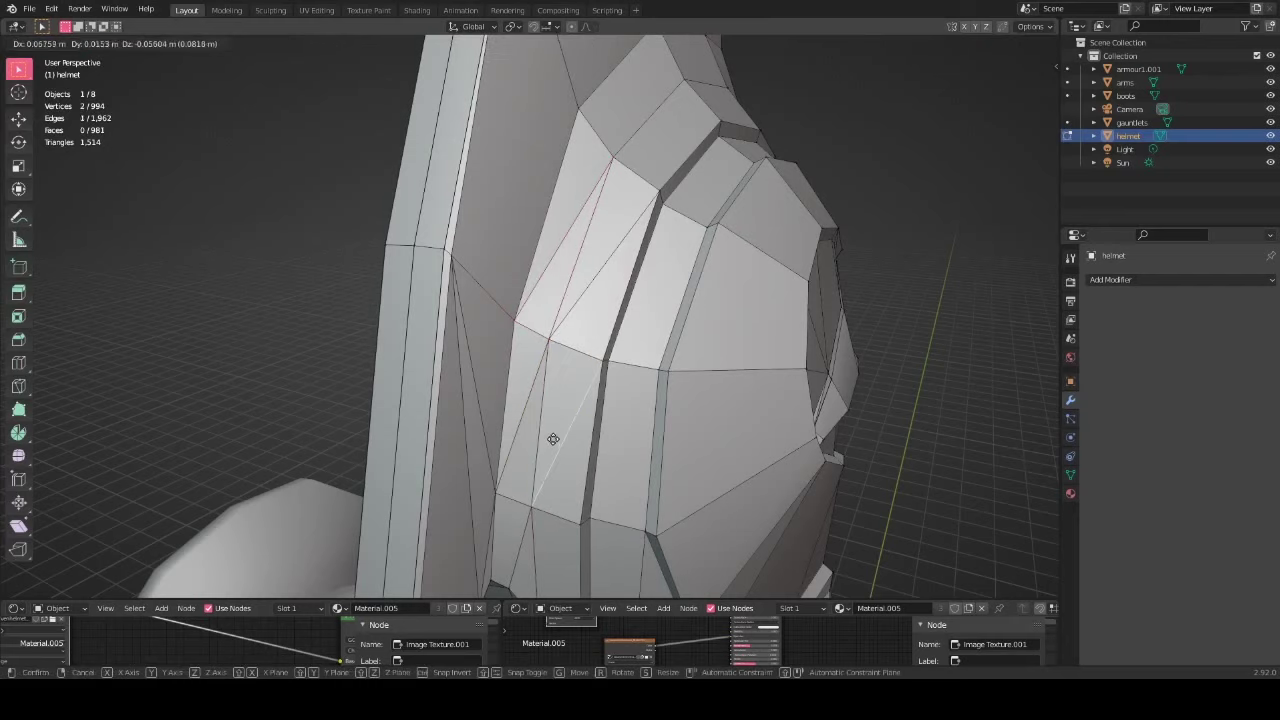
right_click(538, 434)
shift+right_click(599, 277)
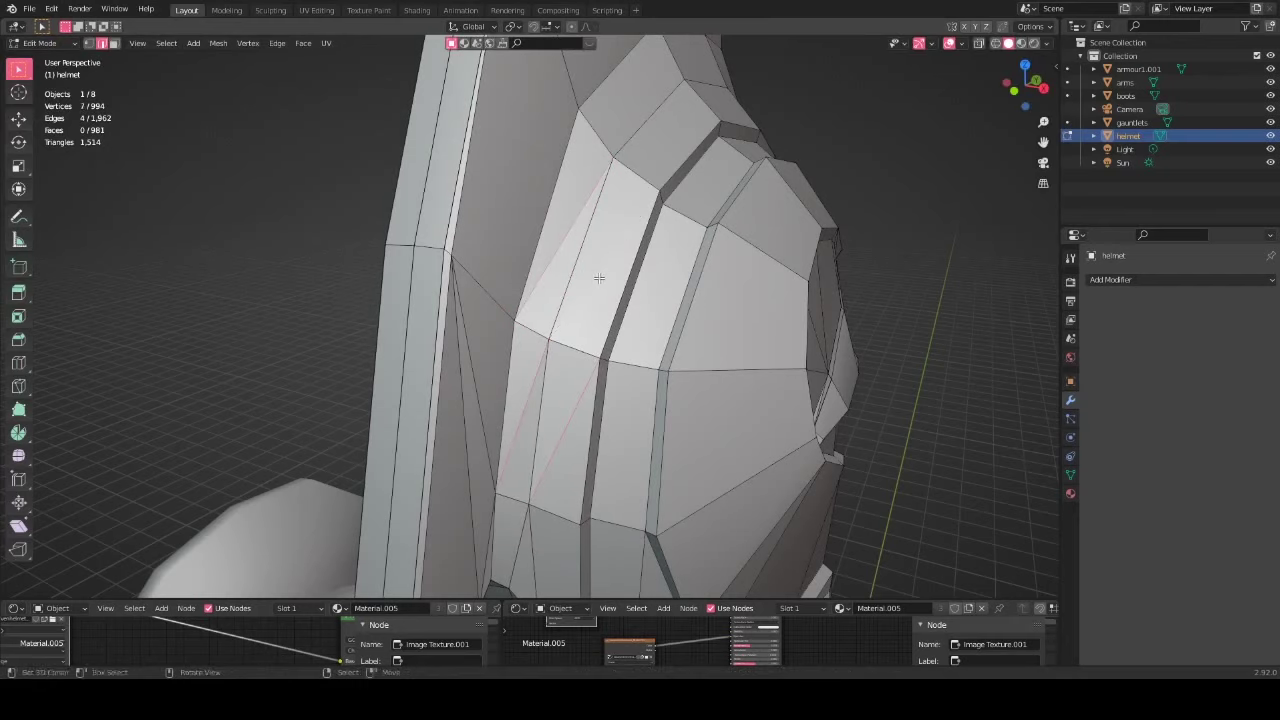
middle_drag(600, 277, 634, 277)
key(ctrl+x)
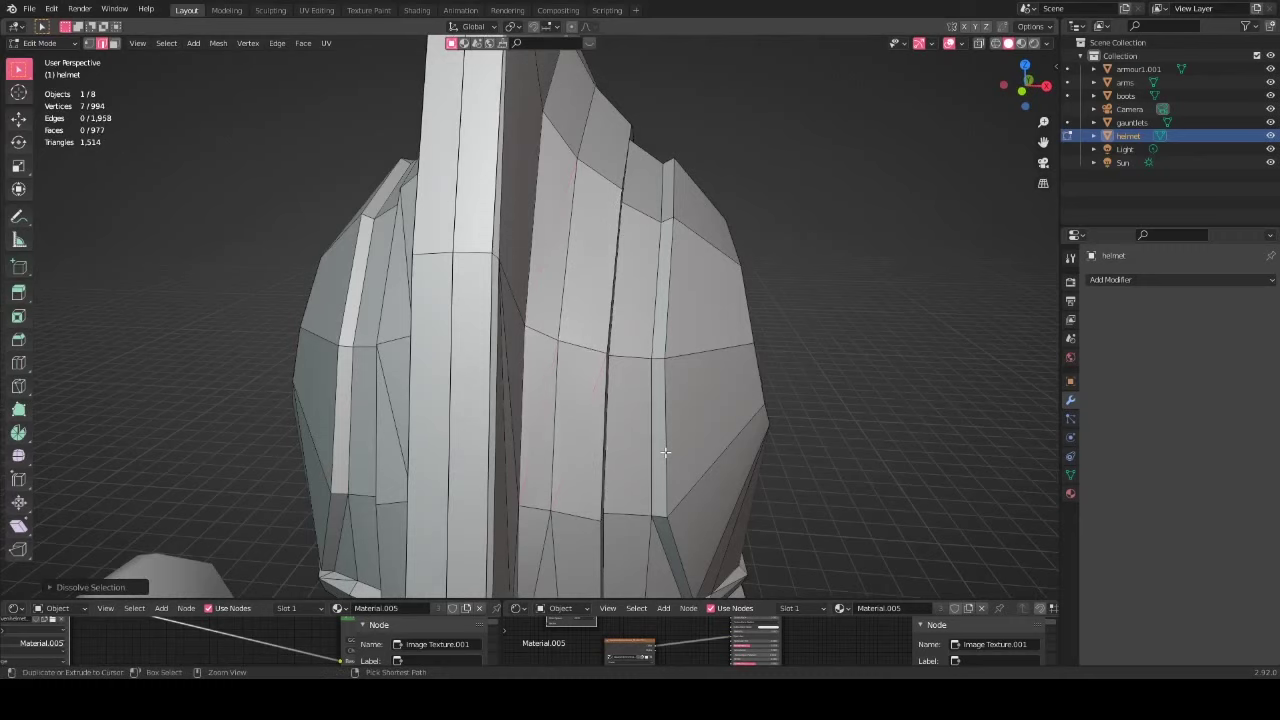
Step: Undo the dissolve to try deleting the diagonal edges instead, and return to the dissolved version of the band
middle_drag(632, 263, 625, 291)
key(ctrl+z)
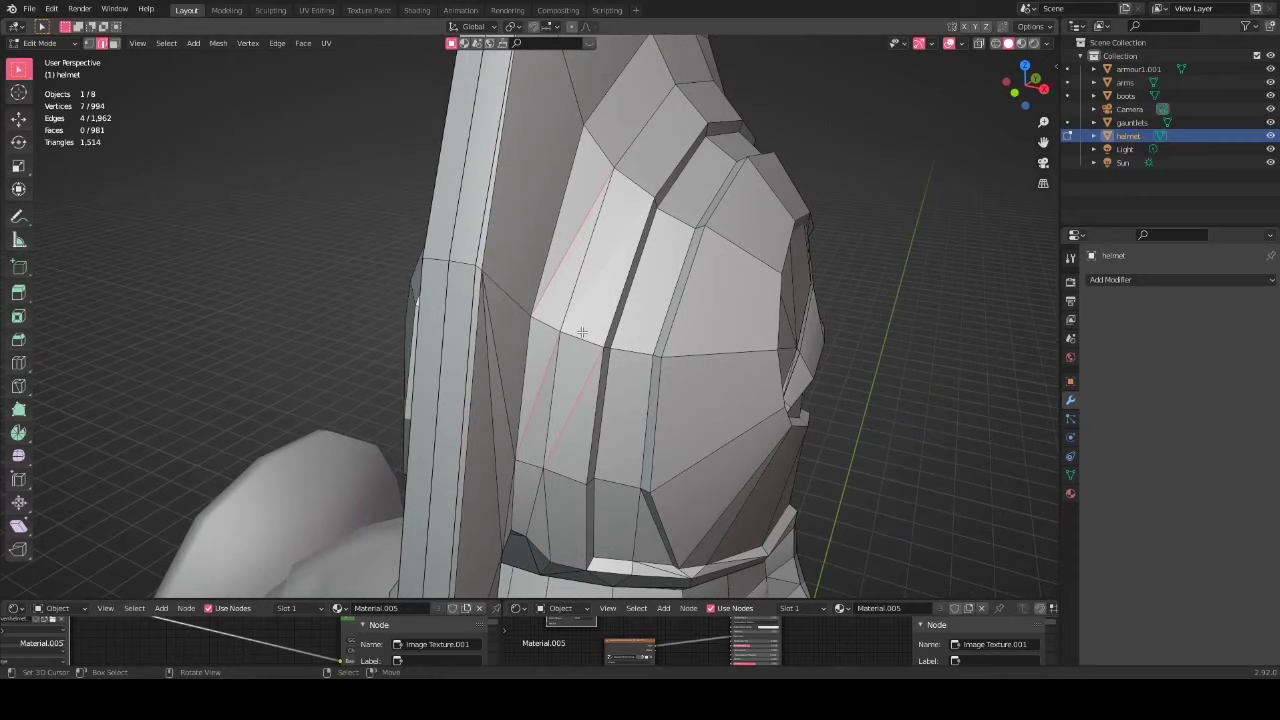
key(x)
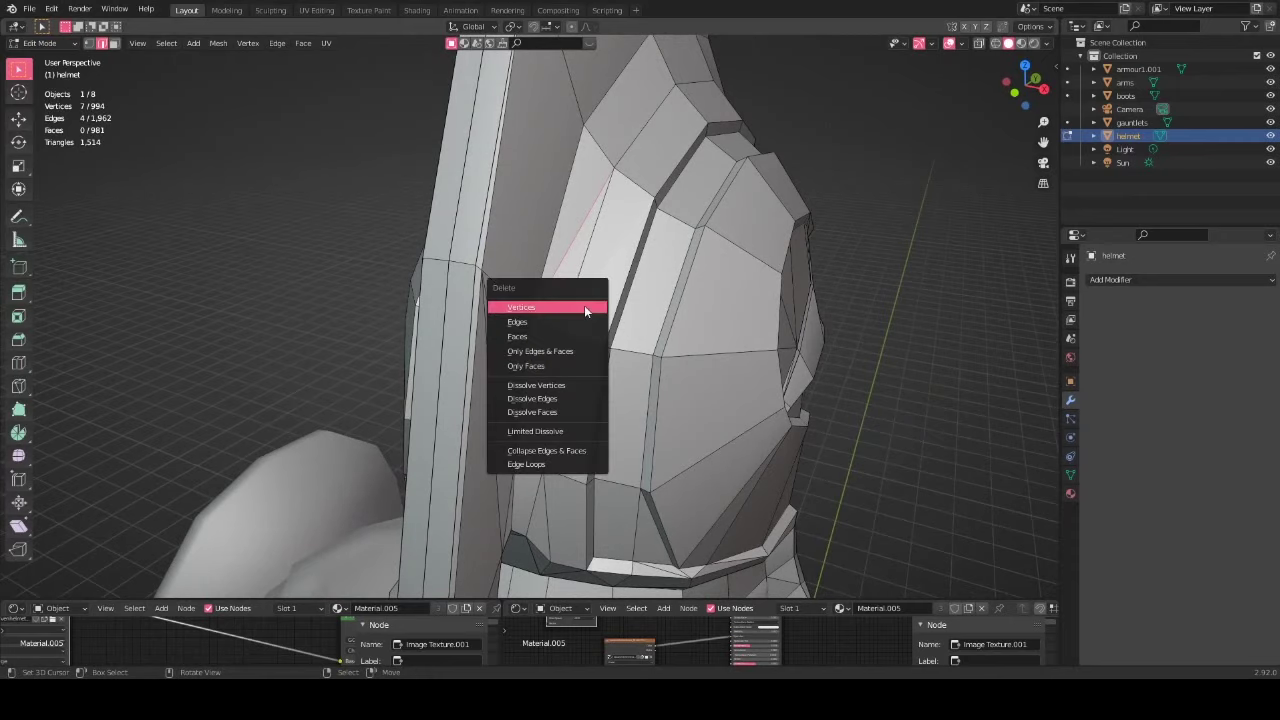
key(Down)
key(Return)
middle_drag(586, 306, 597, 480)
key(ctrl+z)
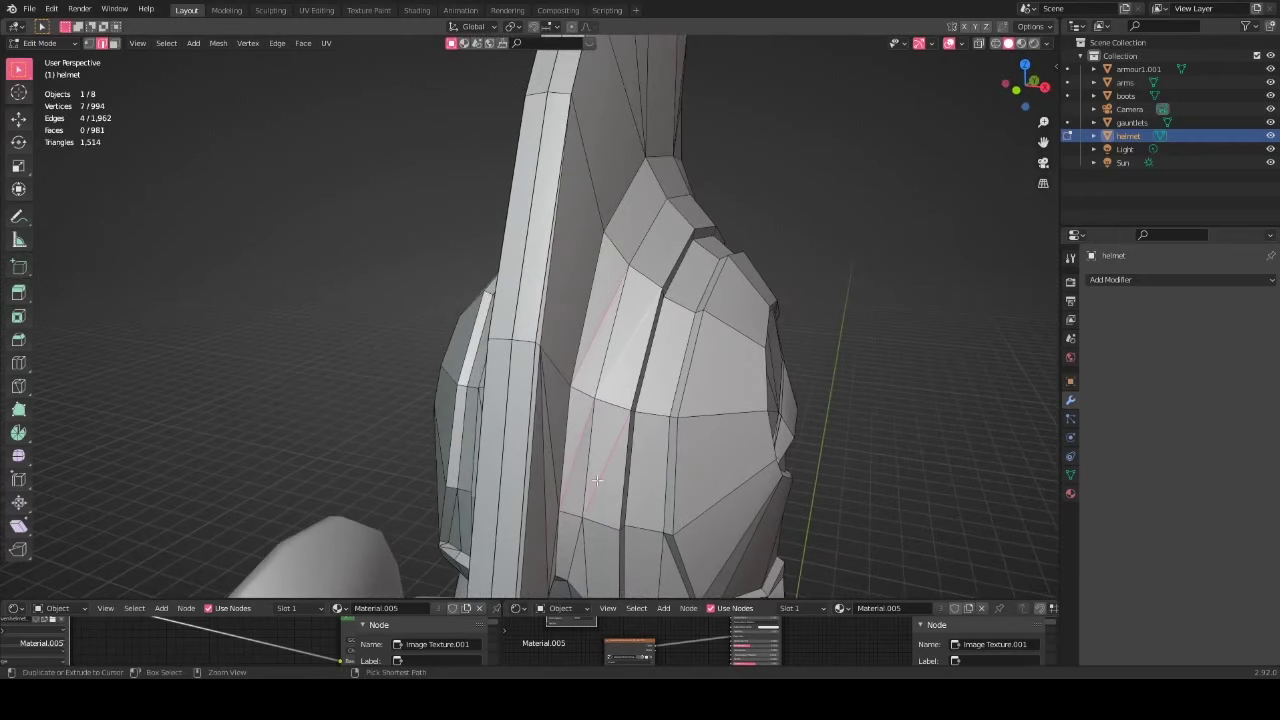
key(ctrl+x)
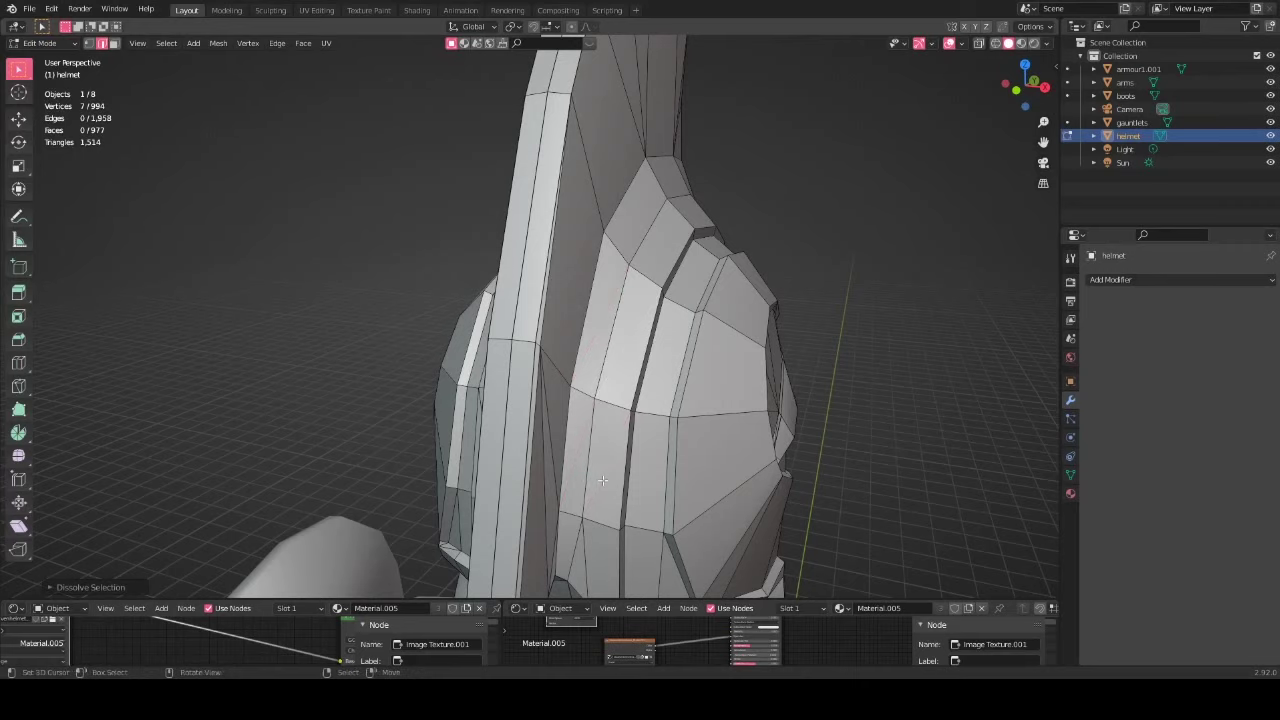
Step: Set the viewport shading color to Texture to show the helmet's painted pattern
mouse_move(604, 478)
middle_down()
mouse_move(550, 471)
mouse_move(554, 483)
mouse_move(619, 483)
middle_up()
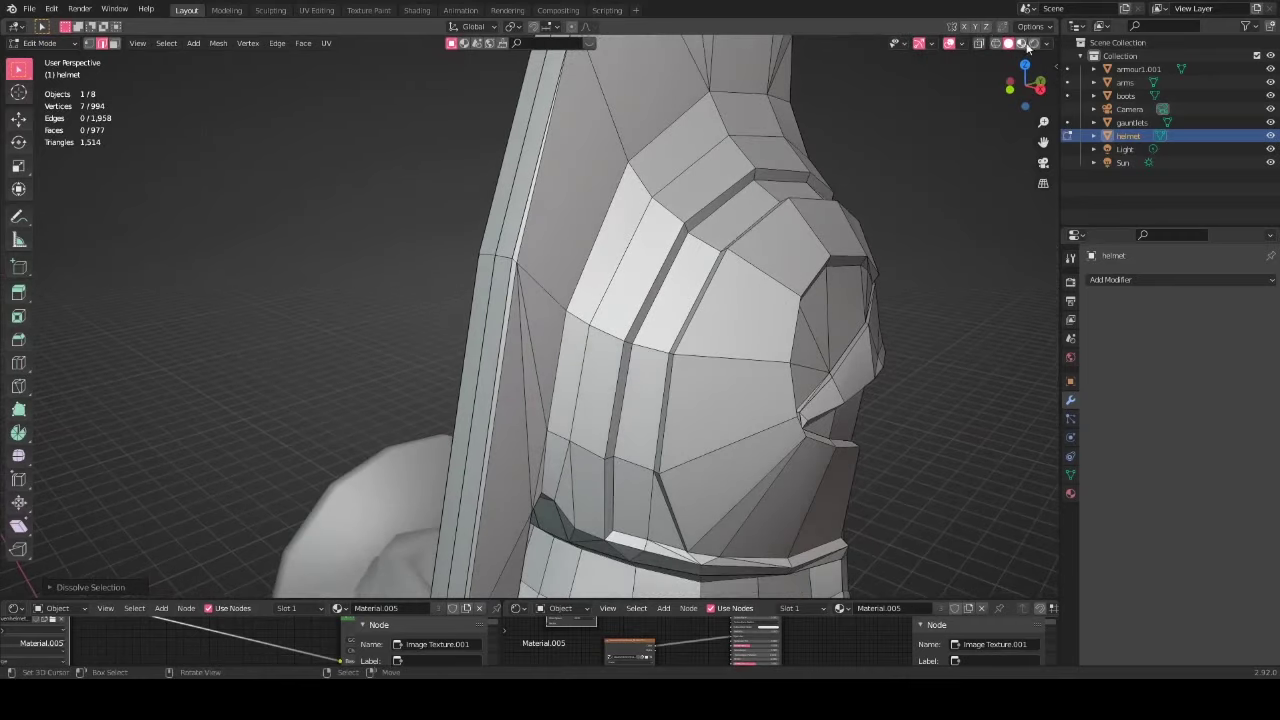
click(1048, 44)
click(1097, 211)
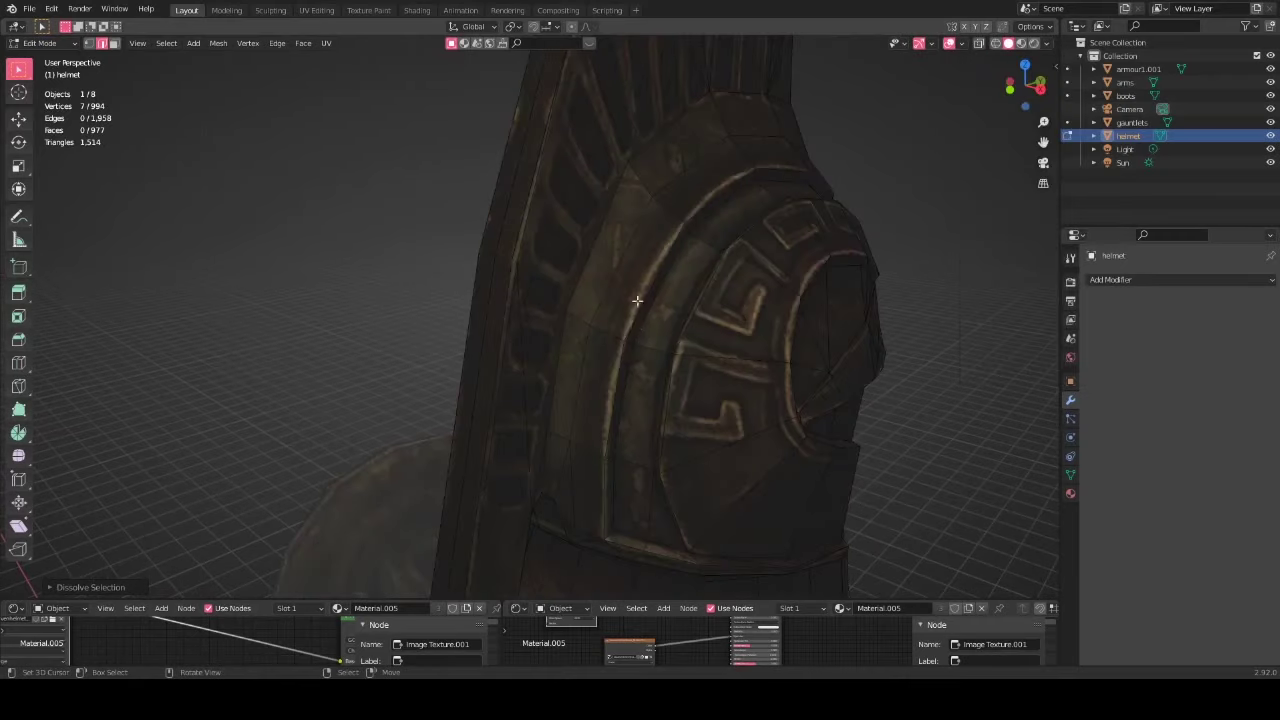
Step: Knife two lengthwise edges along the matching band on the helmet's opposite side and dissolve its four diagonal edges
middle_drag(646, 343, 544, 370)
key(k)
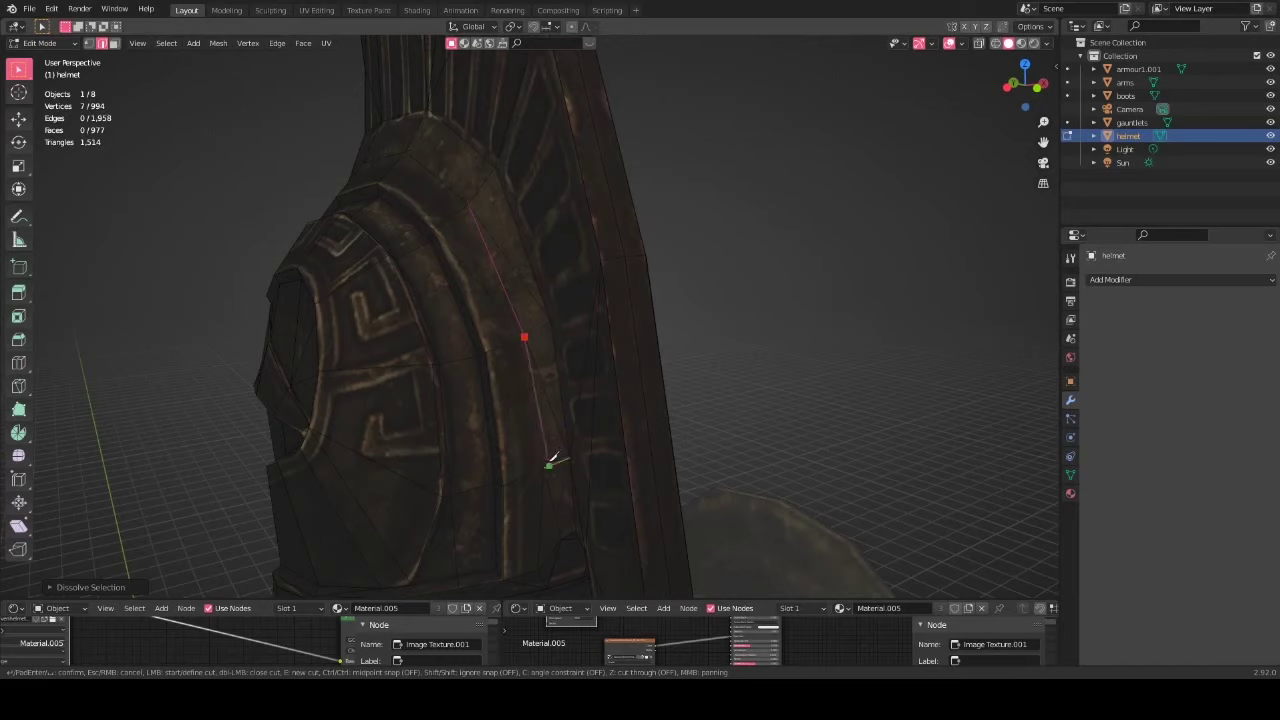
click(543, 465)
key(Return)
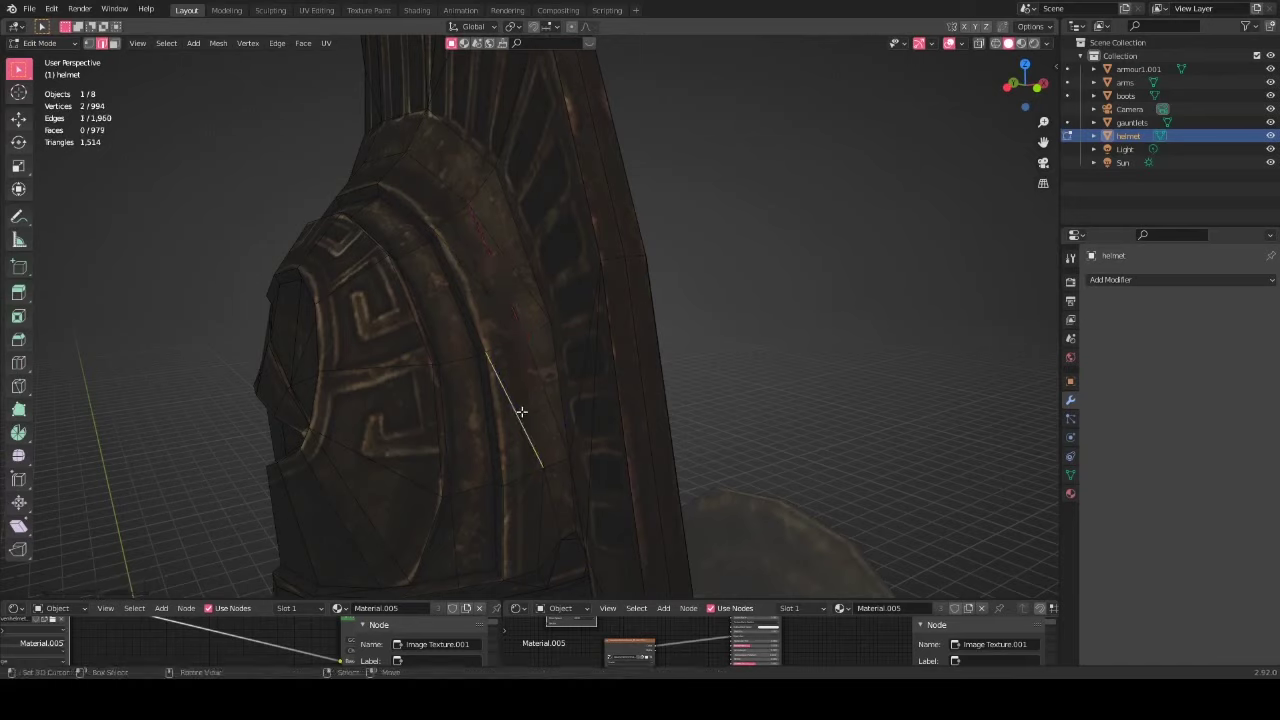
shift+click(533, 362)
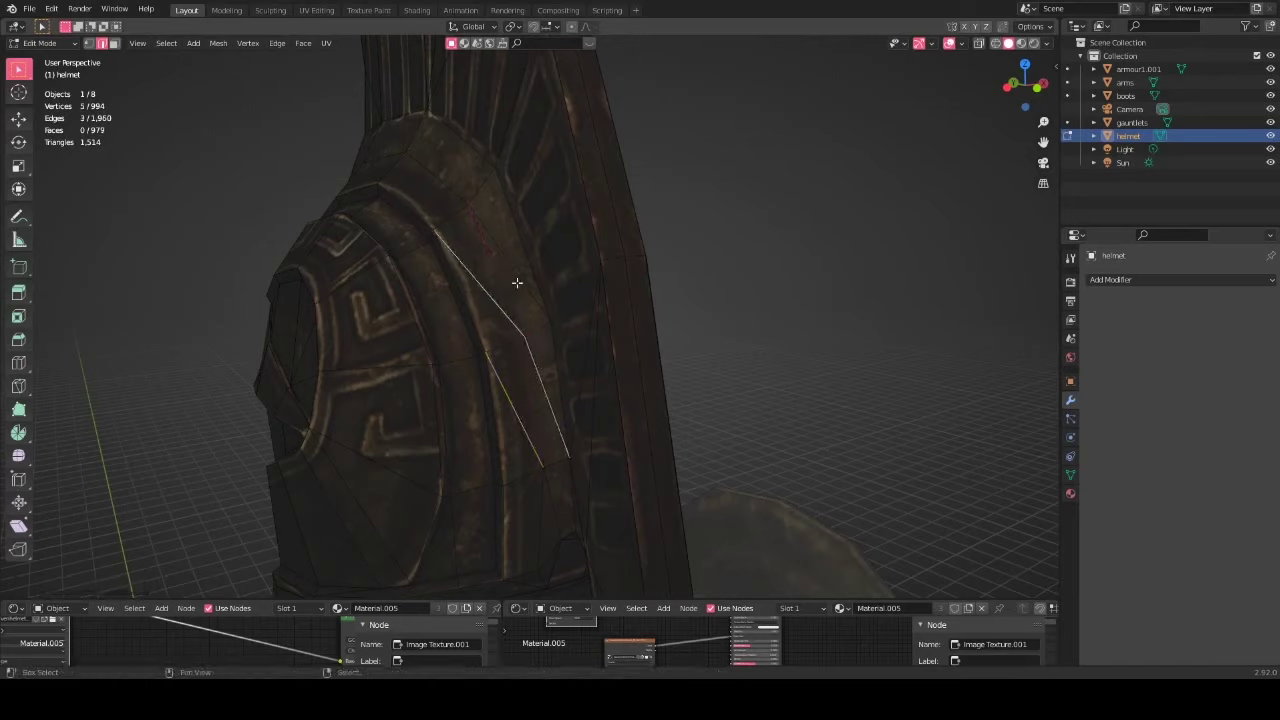
key(ctrl+x)
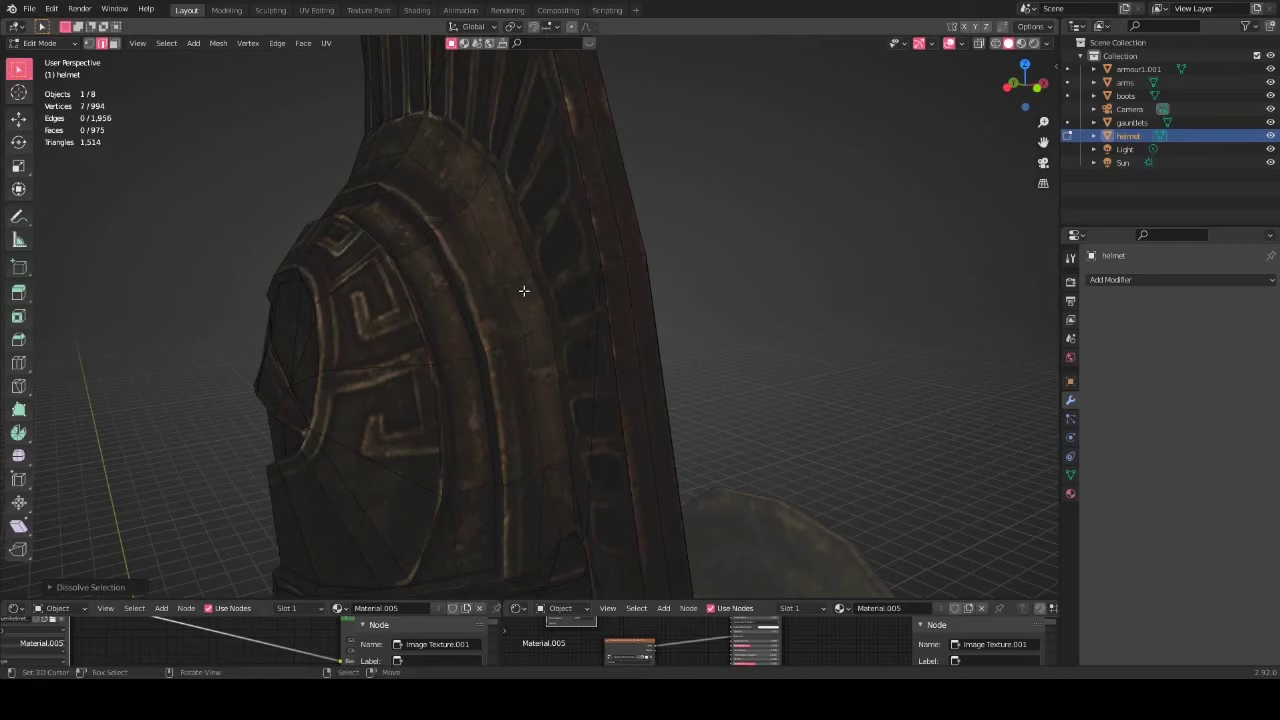
Step: Set the viewport shading color back to Material, facing the front of the helmet's brow
middle_drag(524, 290, 760, 322)
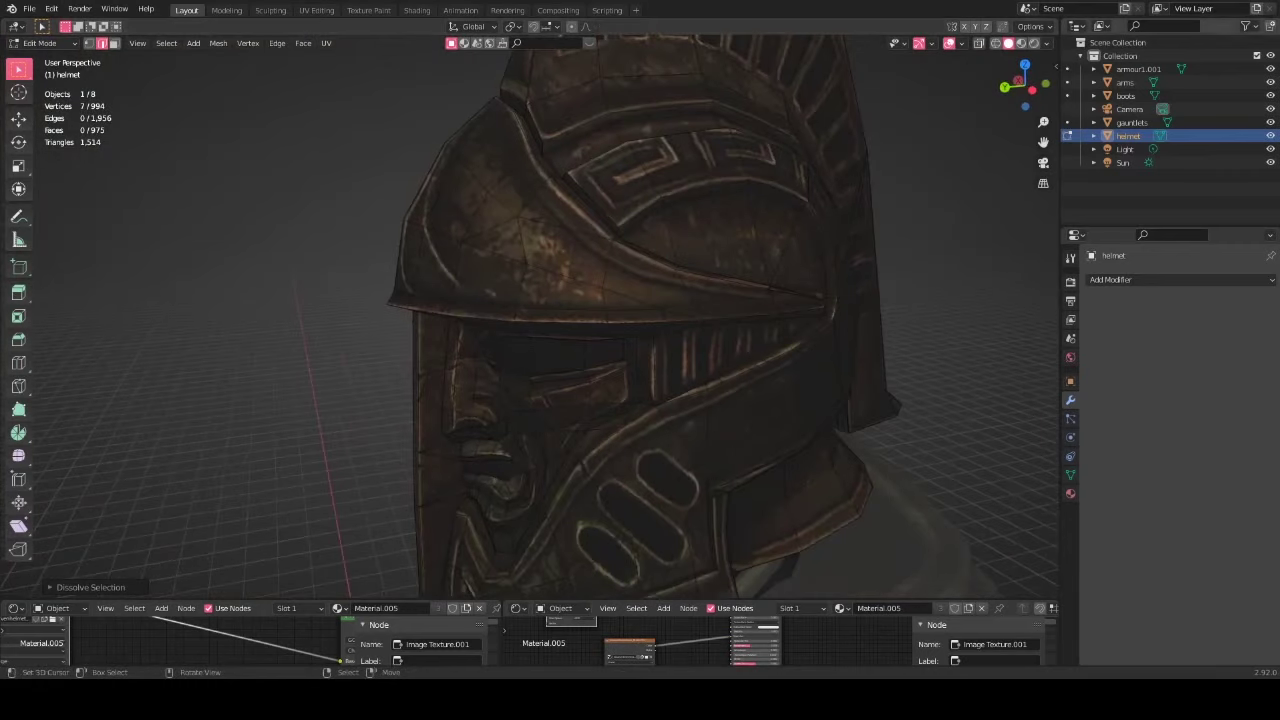
click(1046, 43)
click(994, 199)
middle_drag(650, 270, 703, 342)
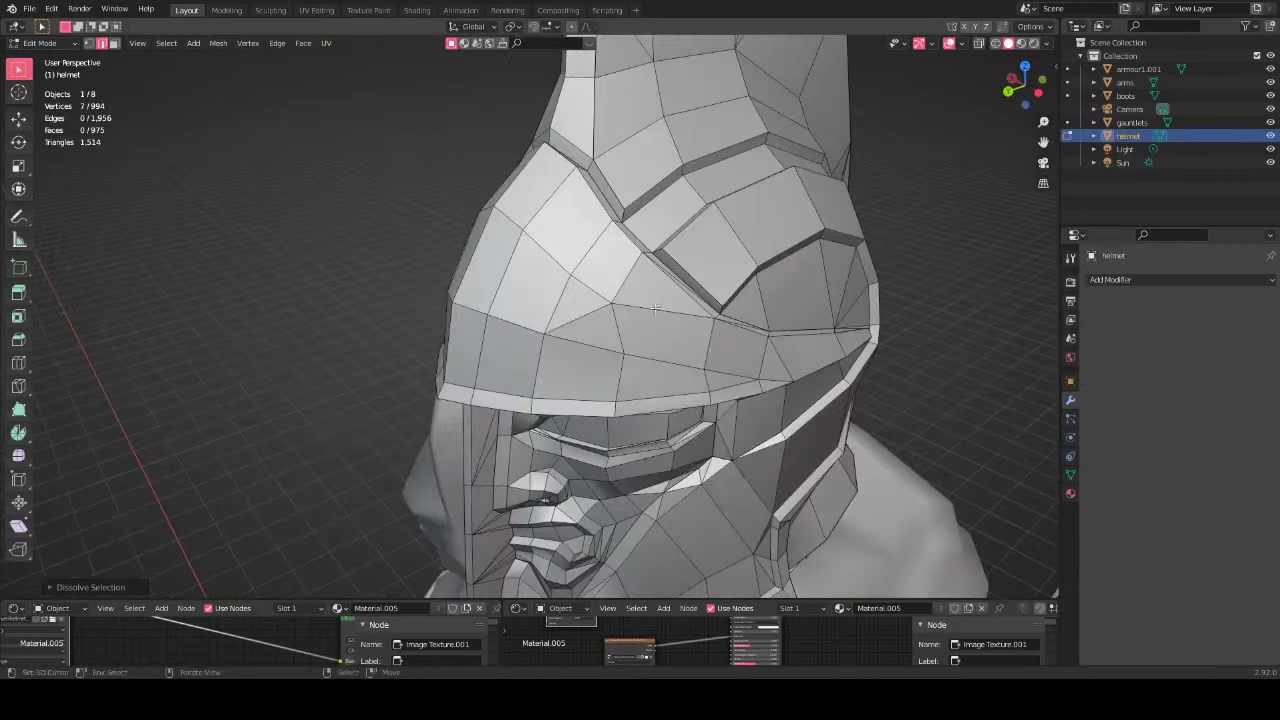
Step: Dissolve the diagonal edge splitting the brow plate's surface on each side of the helmet
scroll(703, 342, up, 3)
click(534, 298)
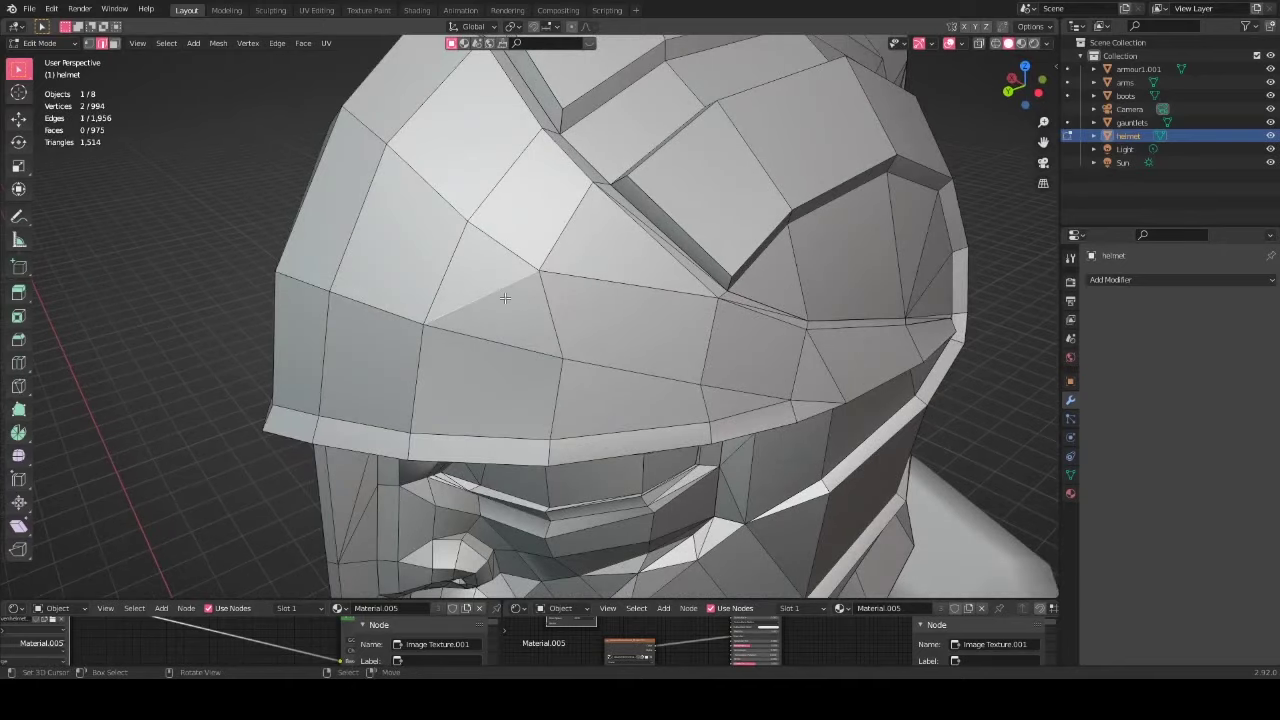
key(ctrl+x)
scroll(505, 298, down, 4)
middle_drag(505, 298, 753, 286)
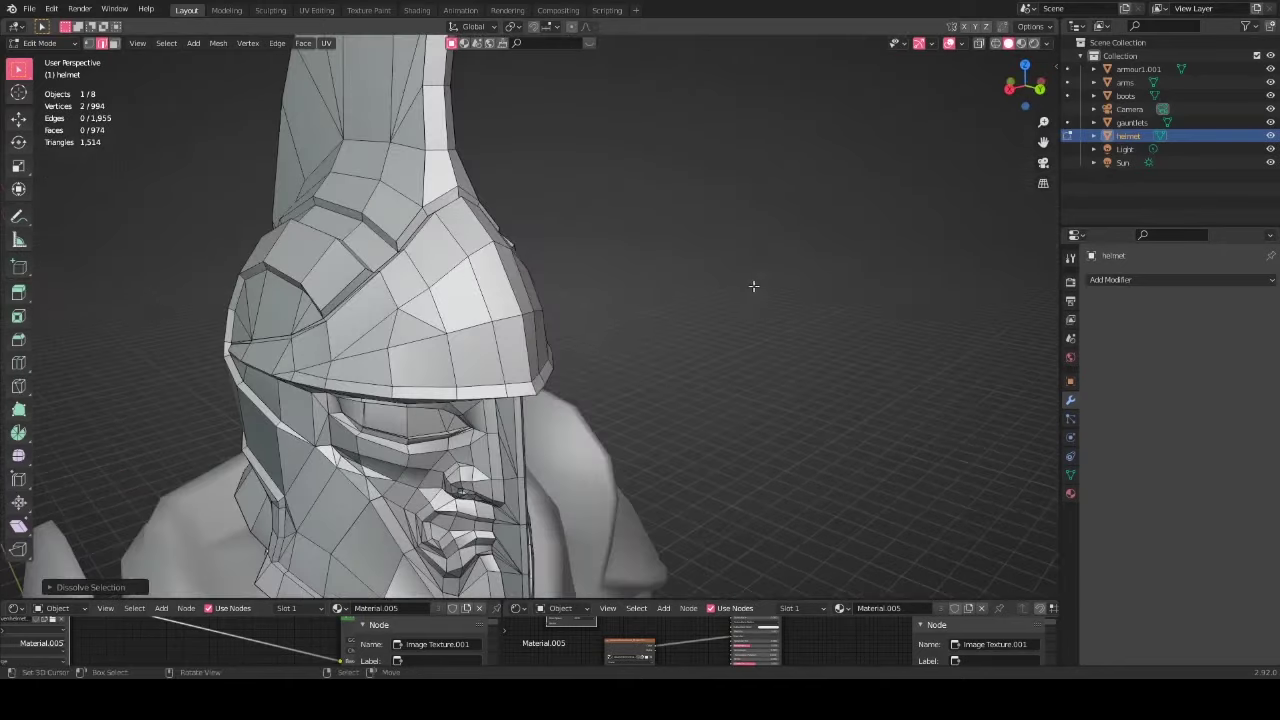
click(431, 323)
key(ctrl+x)
Step: Knife a diagonal edge across the side face of the brow plate and dissolve an edge there
middle_drag(447, 321, 531, 376)
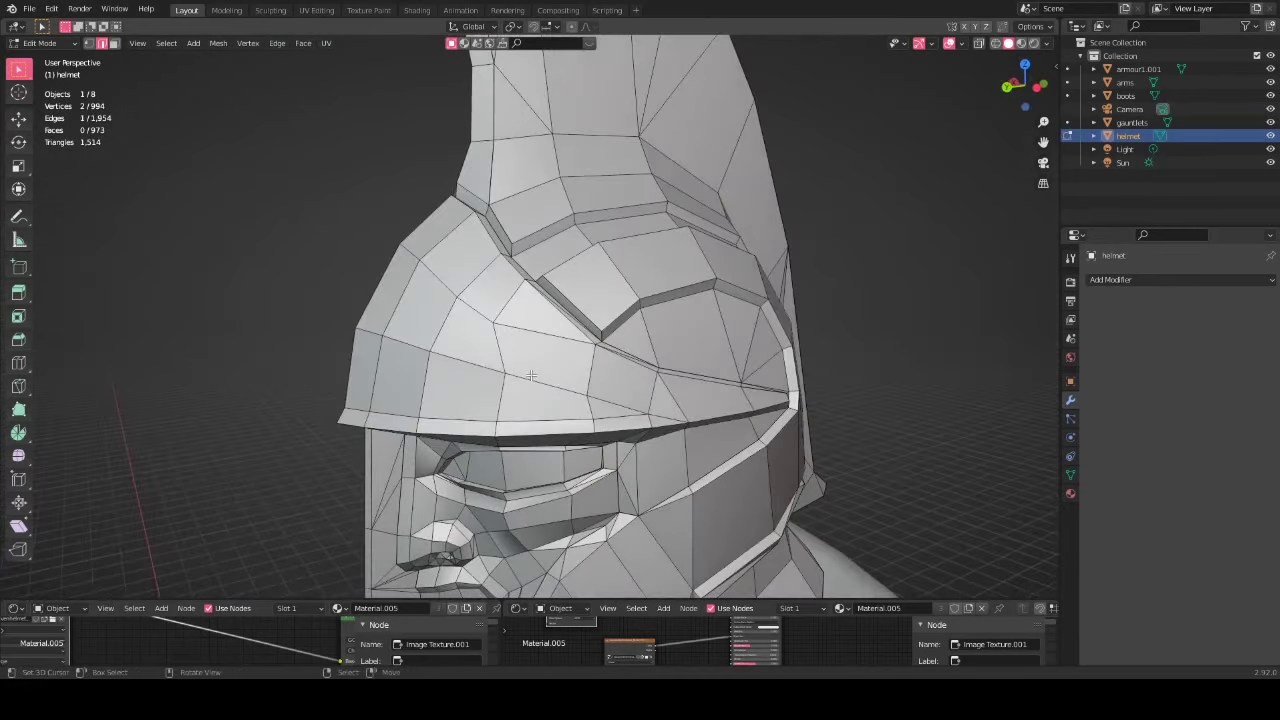
key(k)
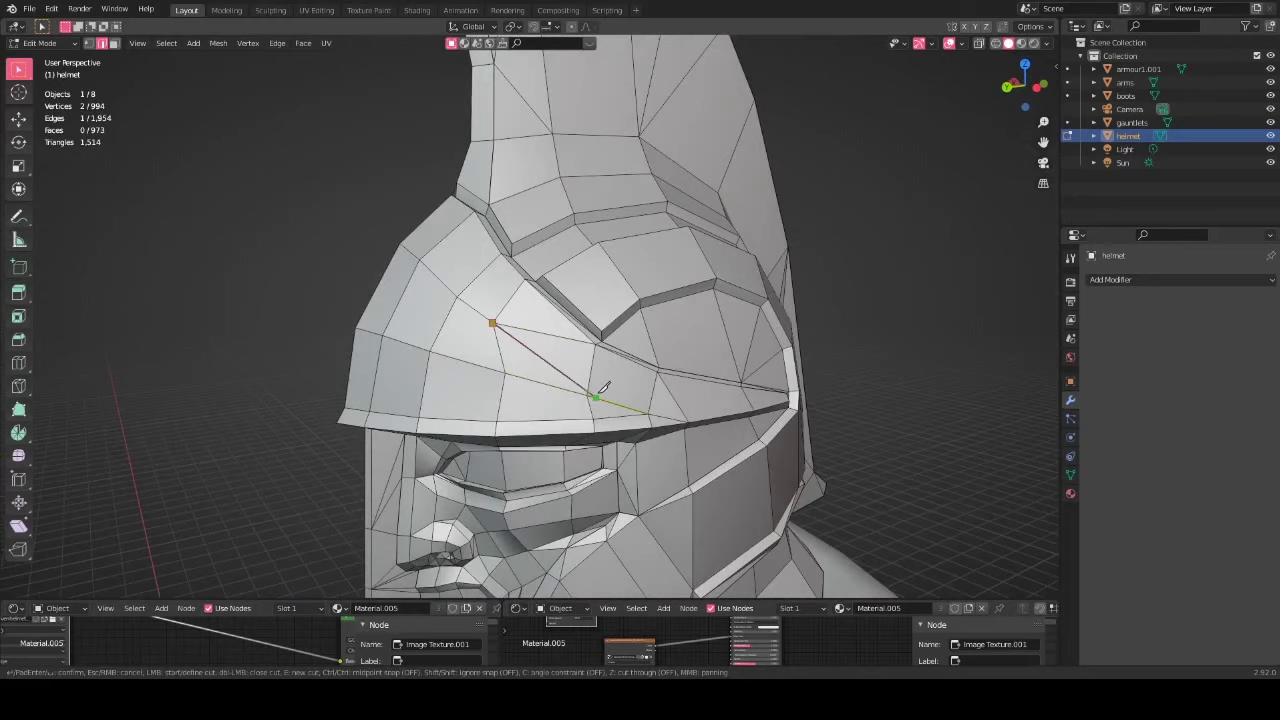
click(588, 394)
key(Return)
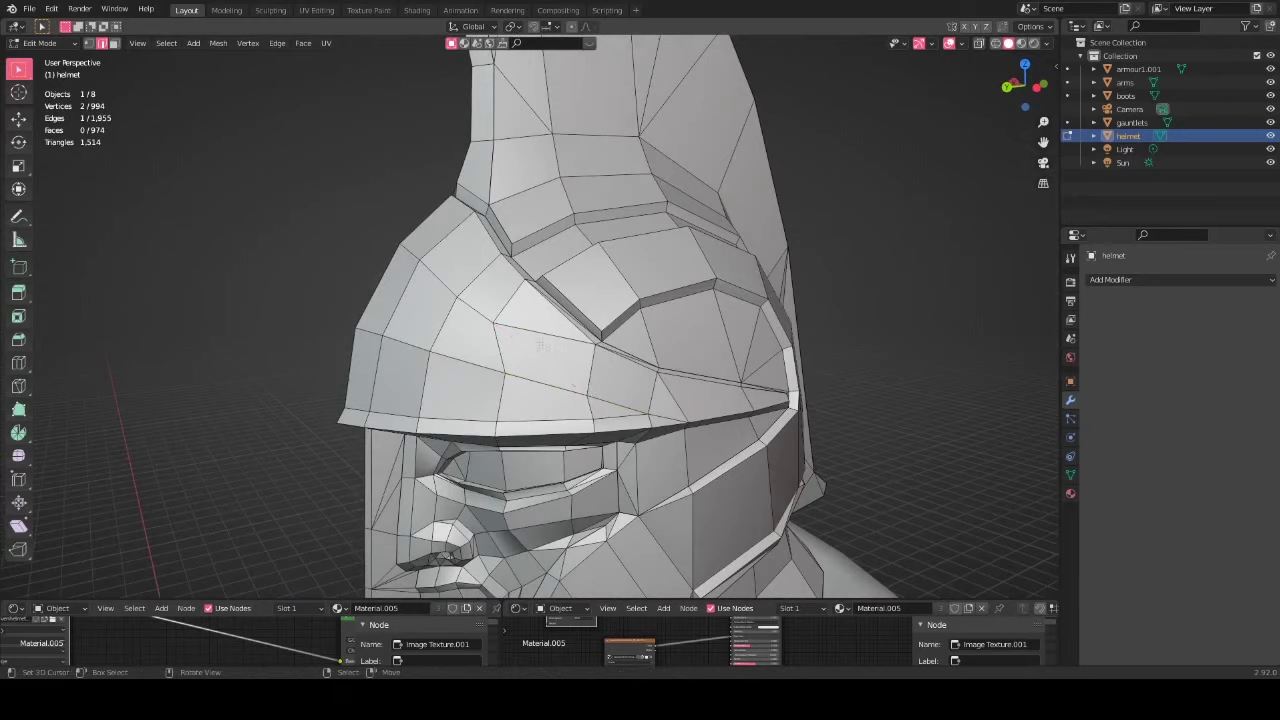
key(ctrl+x)
Step: Examine the brow plate's shape from the other side, checking it briefly in Object Mode before returning to Edit Mode
middle_drag(520, 290, 757, 292)
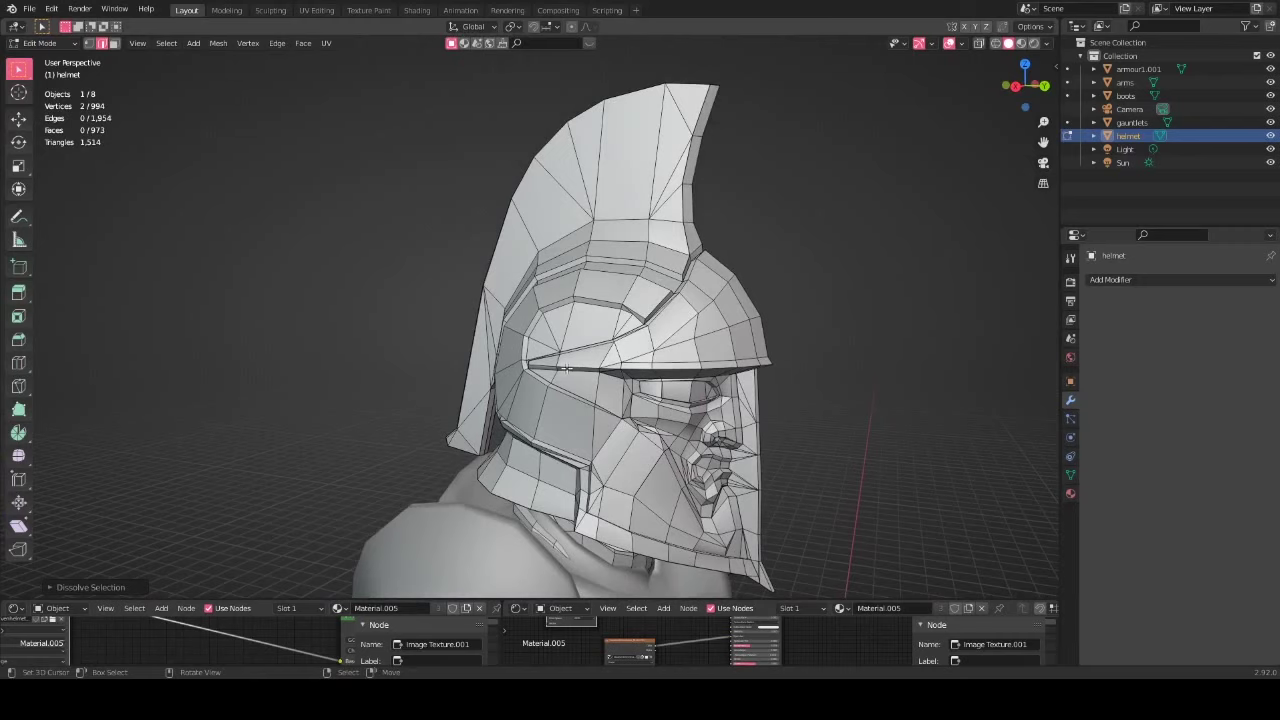
scroll(710, 345, up, 4)
middle_drag(710, 345, 408, 402)
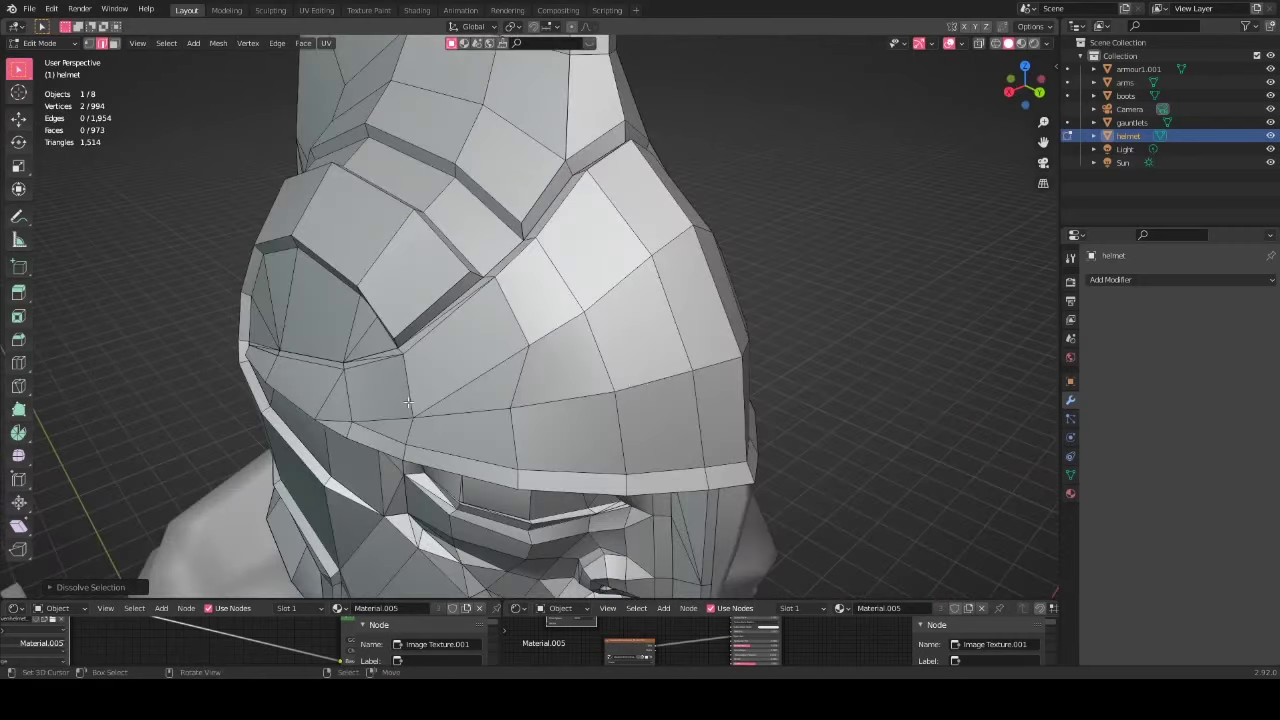
key(Tab)
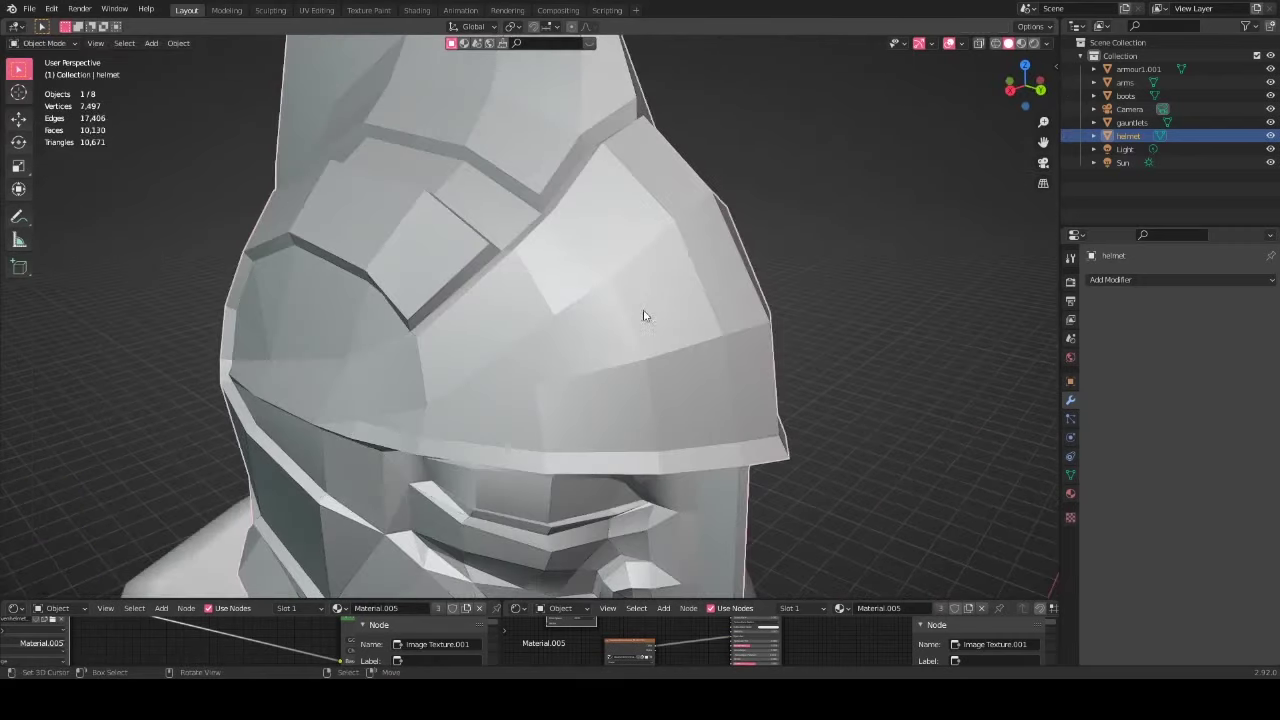
key(Tab)
middle_drag(641, 330, 631, 309)
Step: Set the viewport shading color to Texture and examine the pattern around the helmet's nose, mouth and cheek
shift+middle_drag(590, 460, 610, 205)
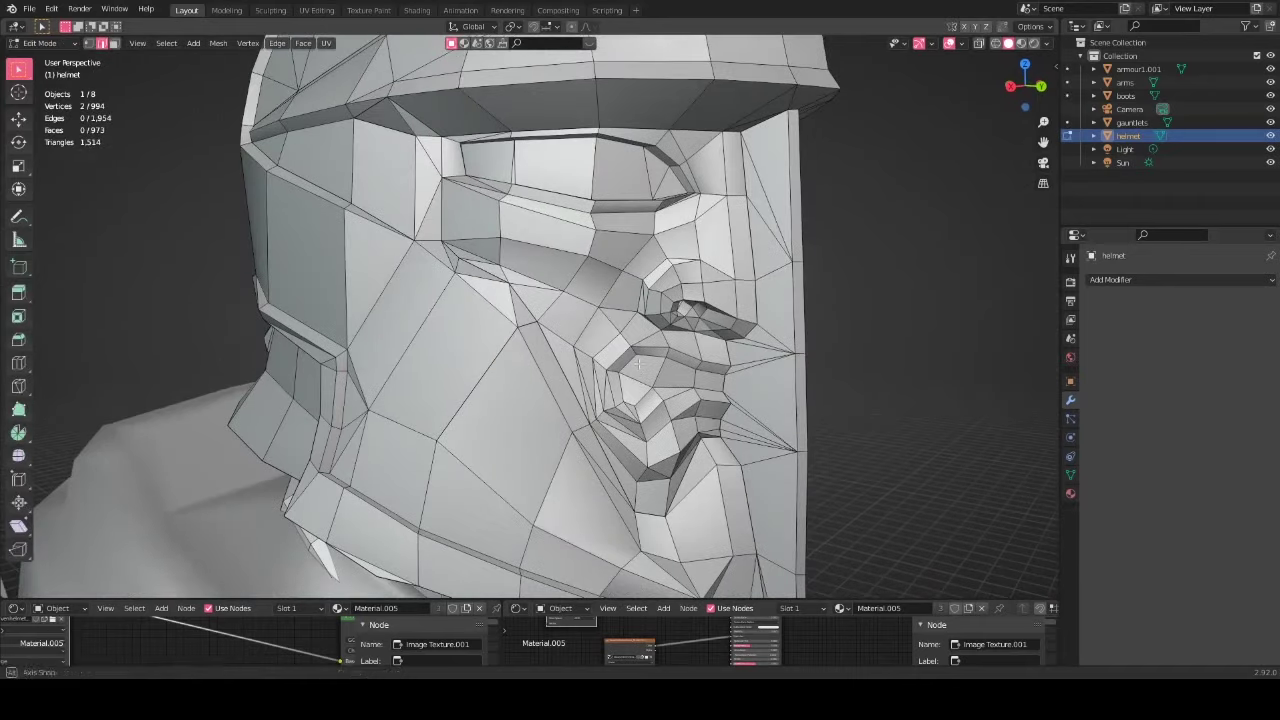
middle_drag(535, 335, 602, 265)
scroll(520, 323, up, 1)
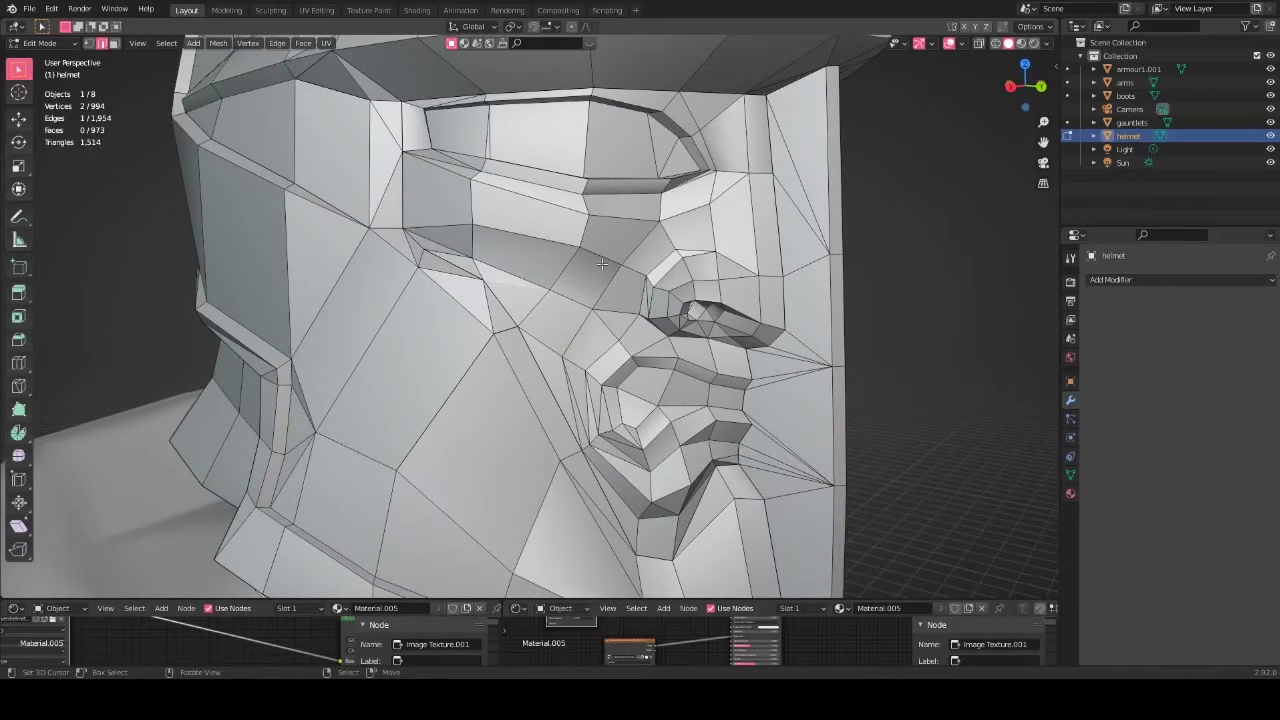
click(1047, 44)
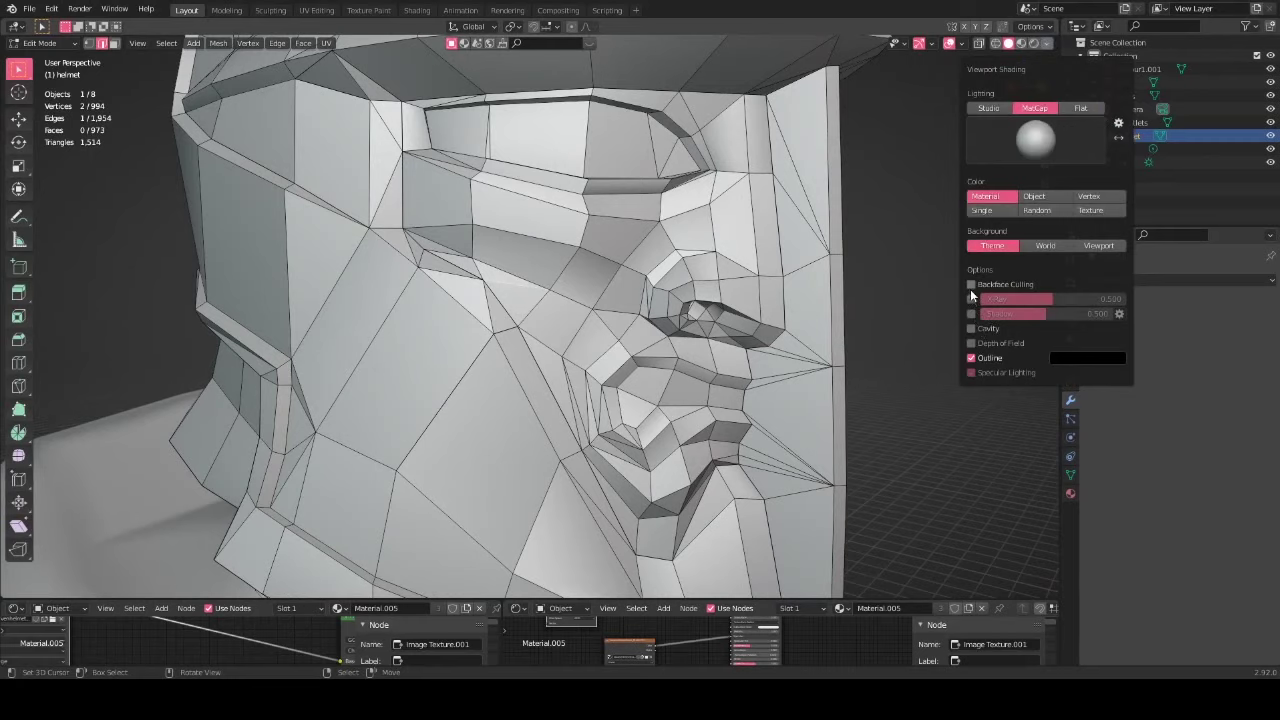
click(1090, 210)
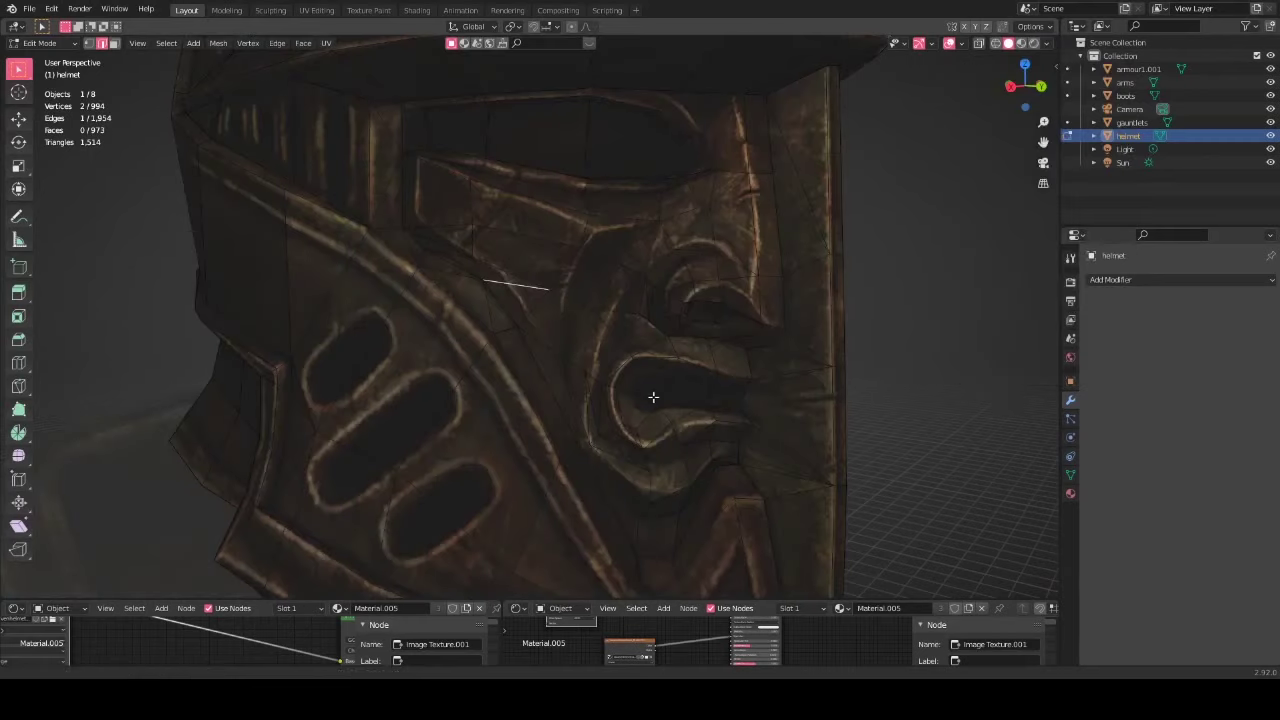
scroll(650, 387, up, 3)
scroll(638, 378, down, 1)
middle_drag(630, 374, 638, 342)
scroll(665, 345, up, 1)
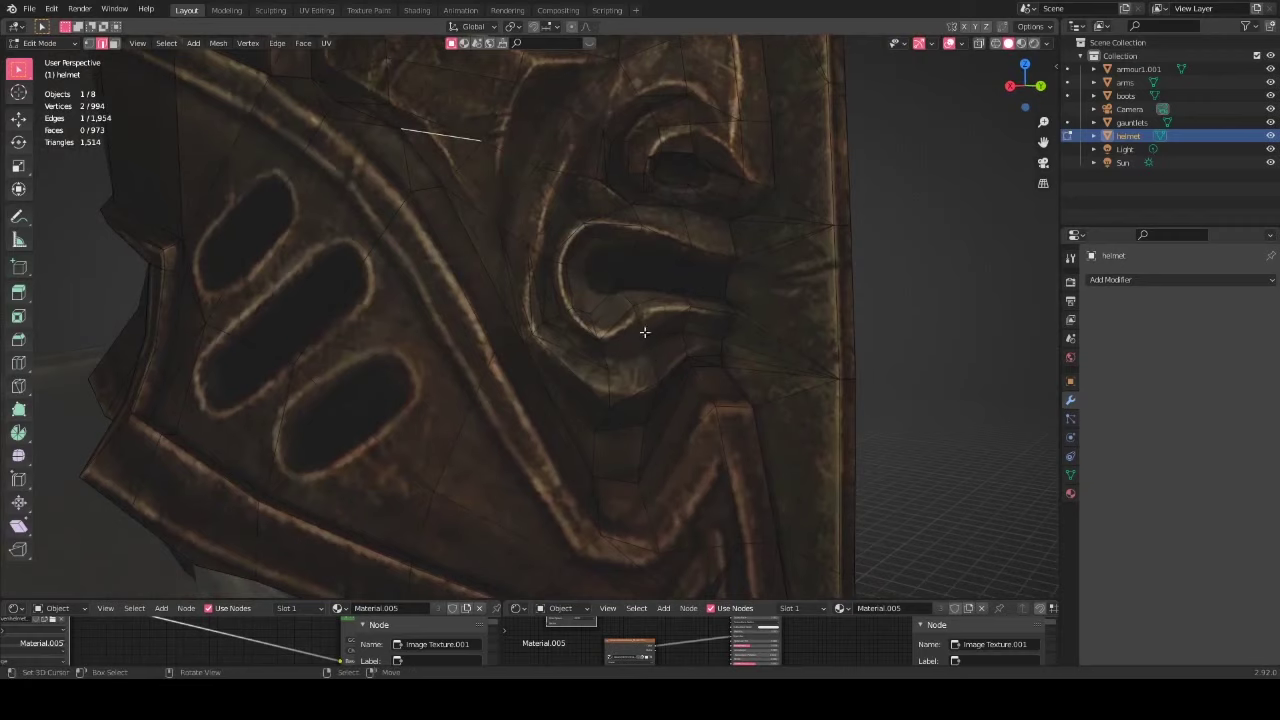
Step: Knife a new edge along the lower lip of the helmet's mouth opening and dissolve the diagonal edge beside it
middle_drag(558, 345, 696, 315)
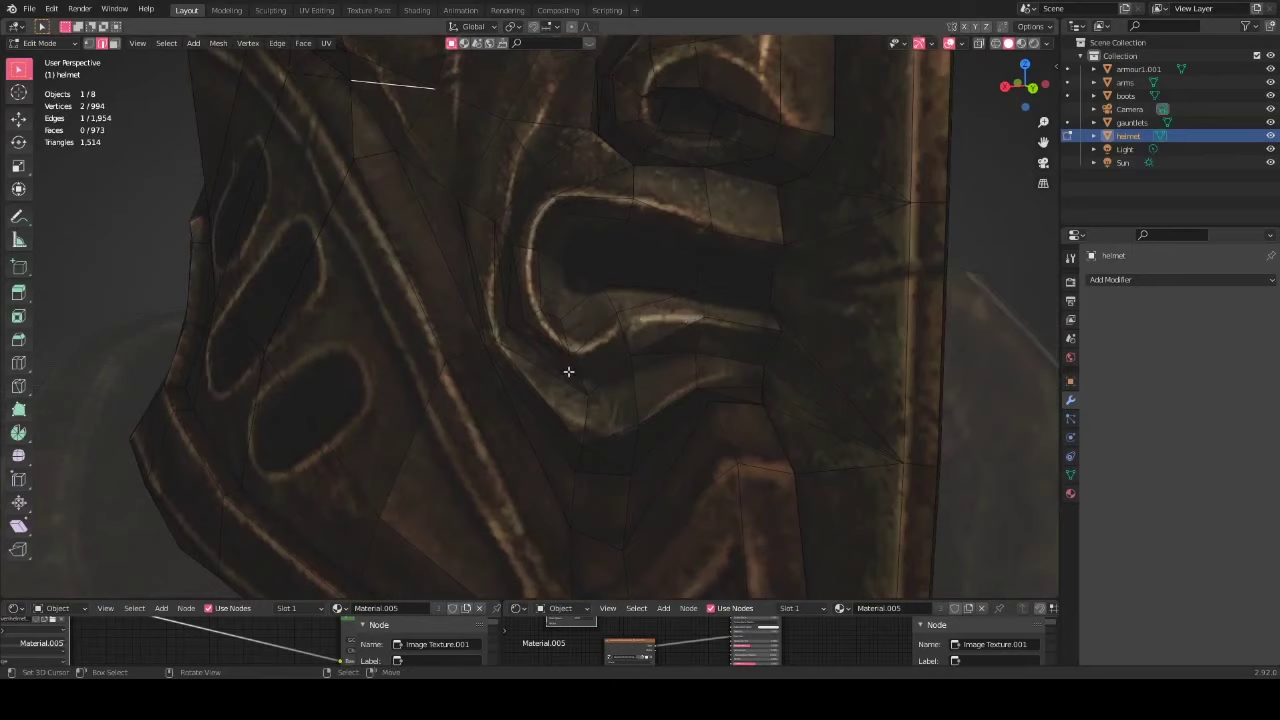
middle_drag(609, 326, 643, 313)
scroll(651, 300, up, 6)
scroll(651, 304, down, 5)
key(k)
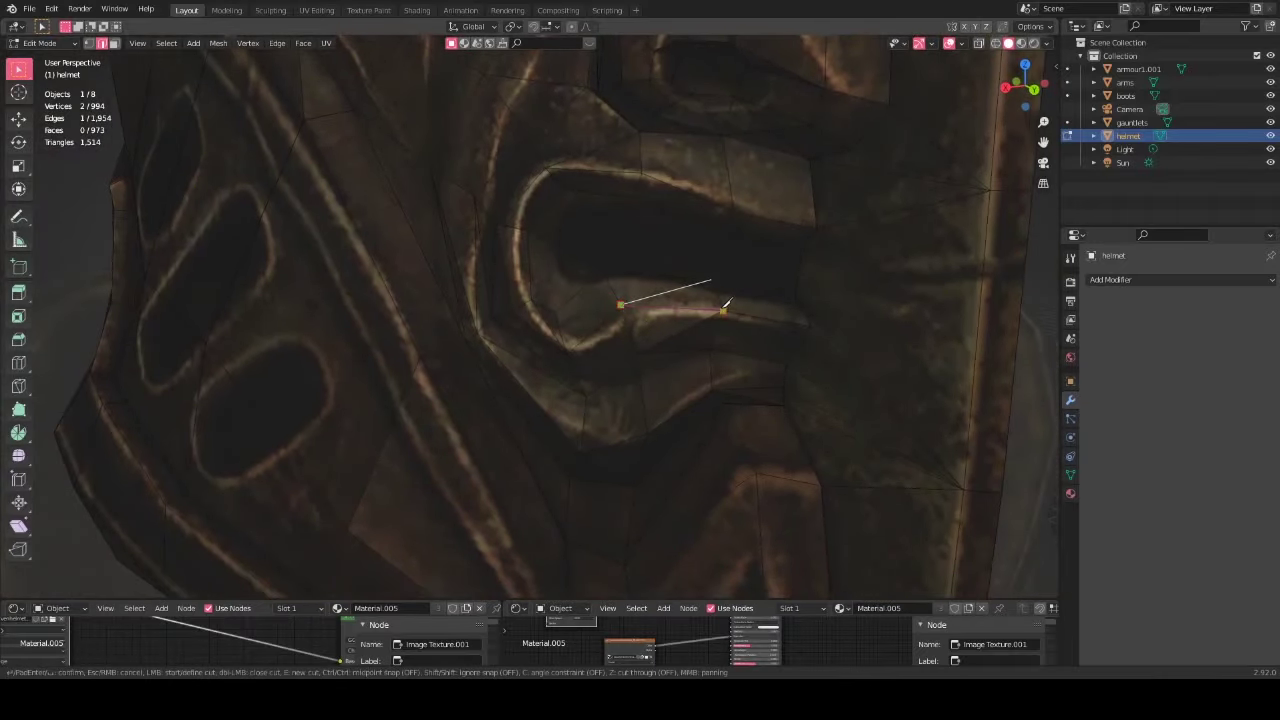
click(723, 310)
key(Return)
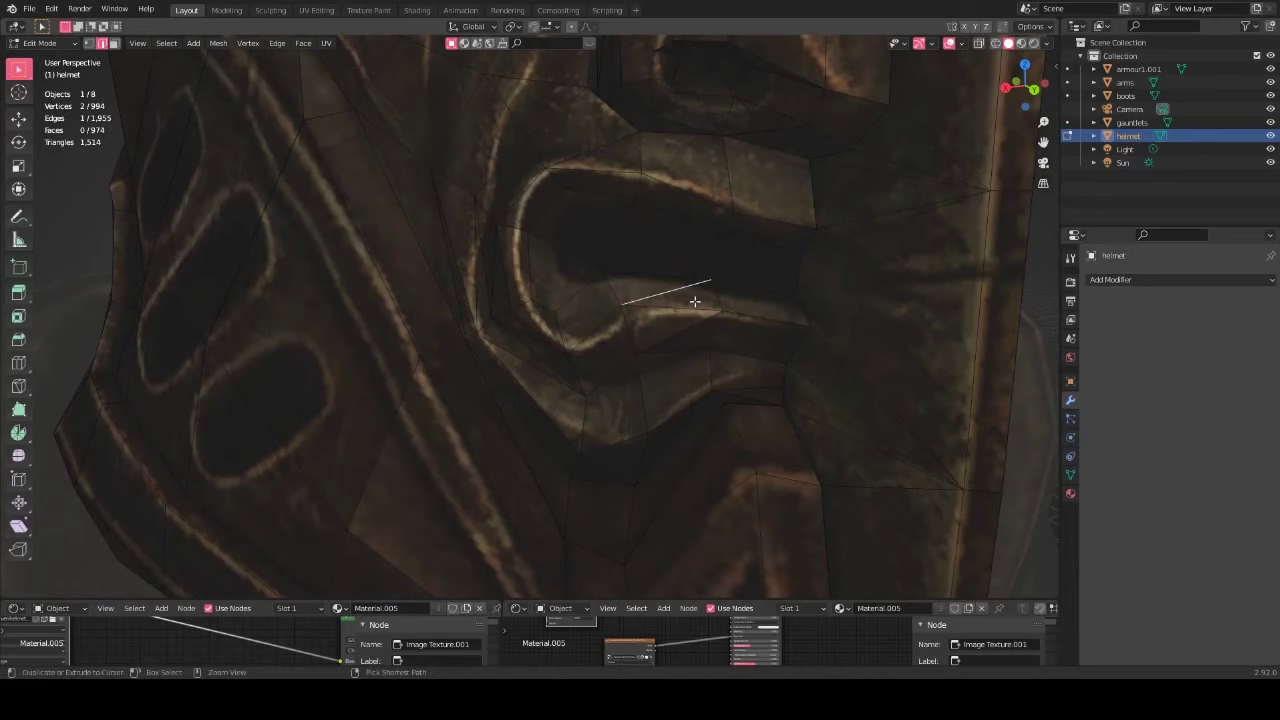
mouse_move(695, 301)
middle_down()
mouse_move(737, 294)
mouse_move(697, 329)
mouse_move(691, 294)
mouse_move(713, 288)
middle_up()
key(ctrl+x)
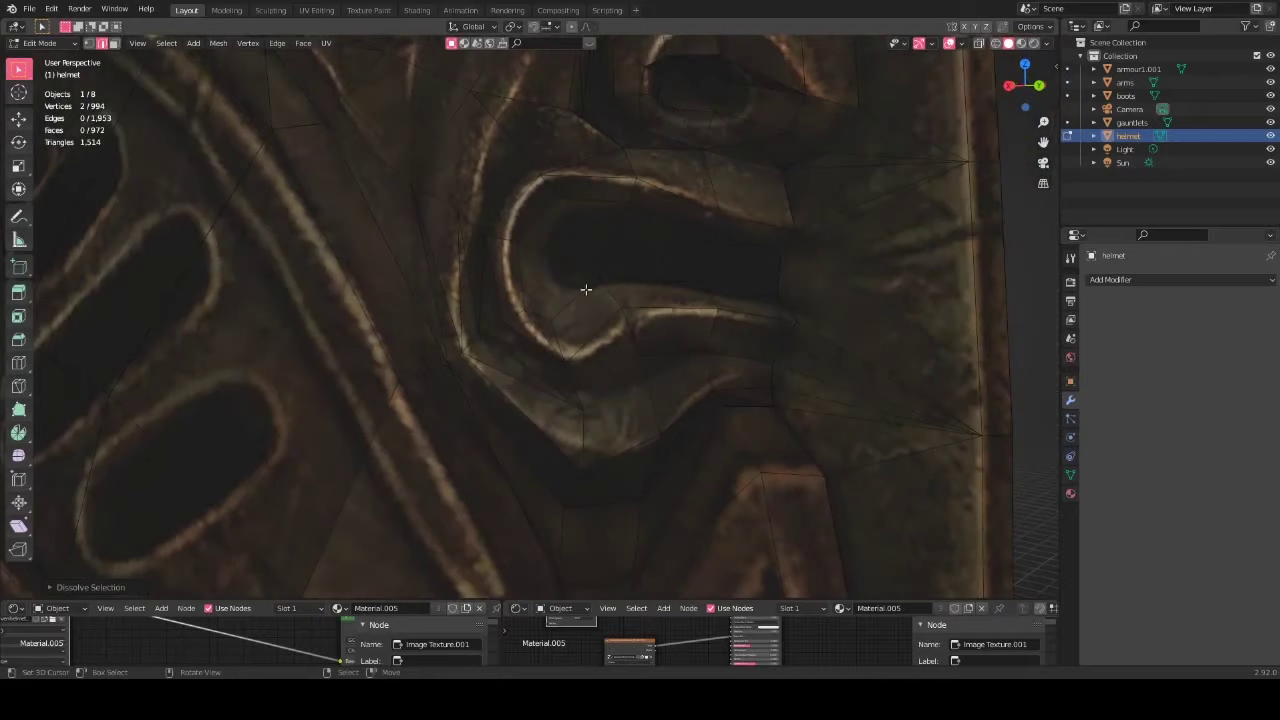
Step: Dissolve the diagonal edges around the lower corner of the mouth, between the inner and outer lip ridges
middle_drag(586, 289, 543, 333)
click(543, 333)
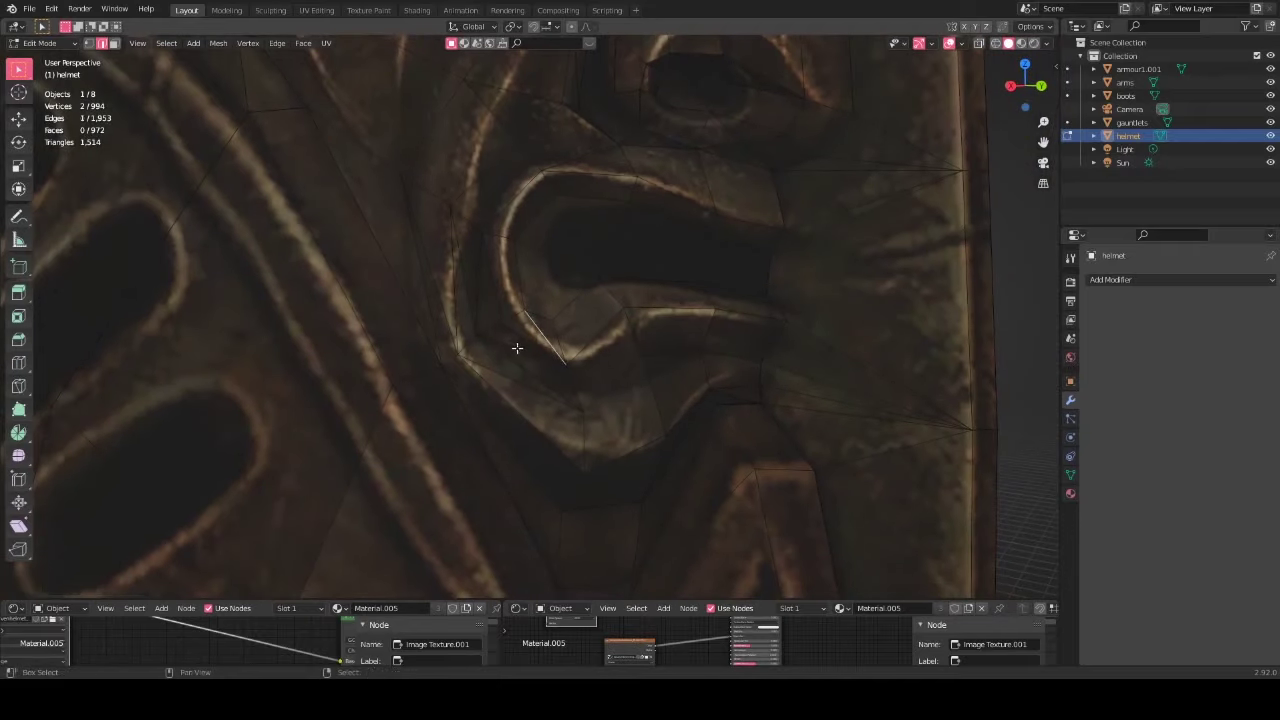
key(ctrl+z)
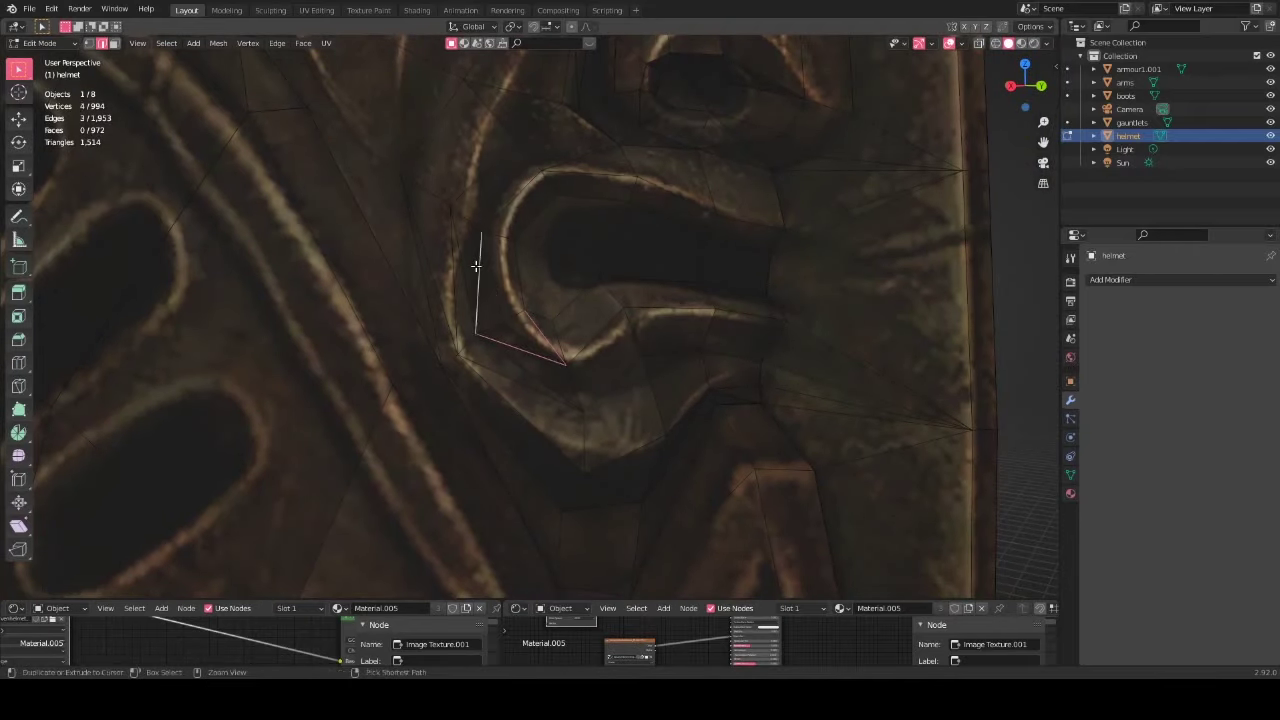
key(ctrl+x)
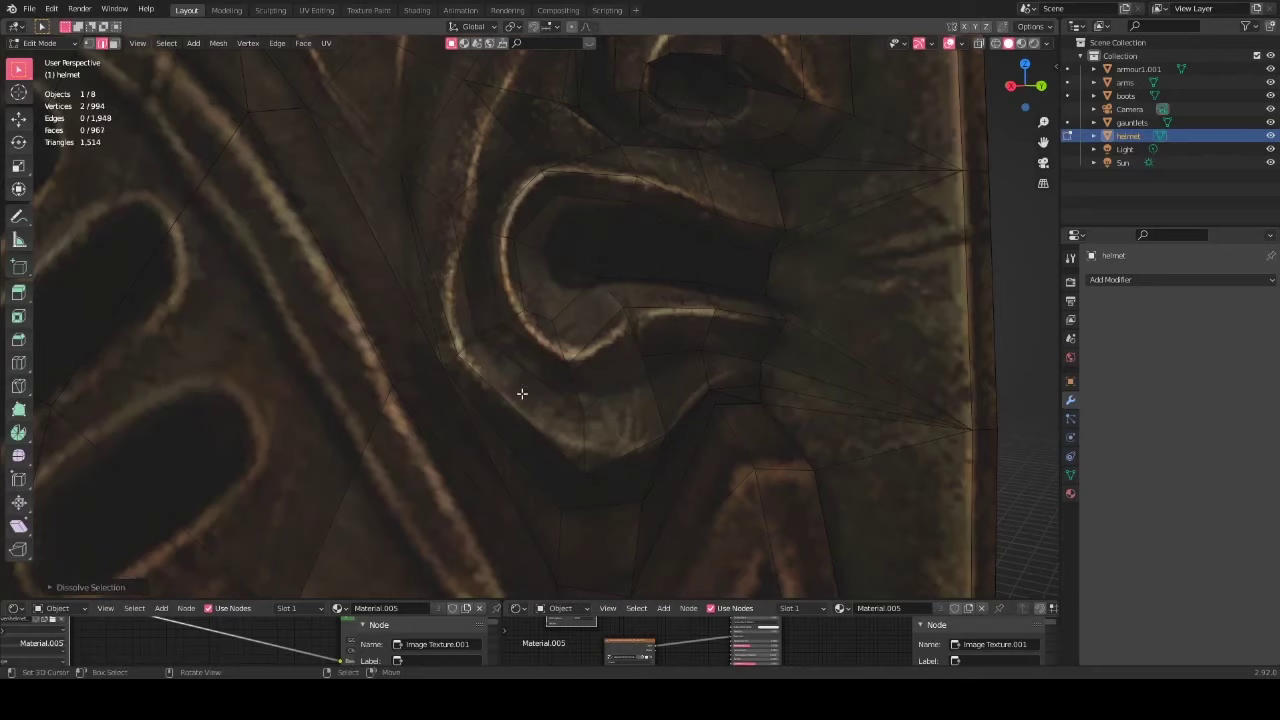
Step: Dissolve the long edge between the cheek and the mouth ridge, and the diagonal edge below the lower lip
scroll(491, 309, down, 5)
click(487, 335)
scroll(486, 335, up, 4)
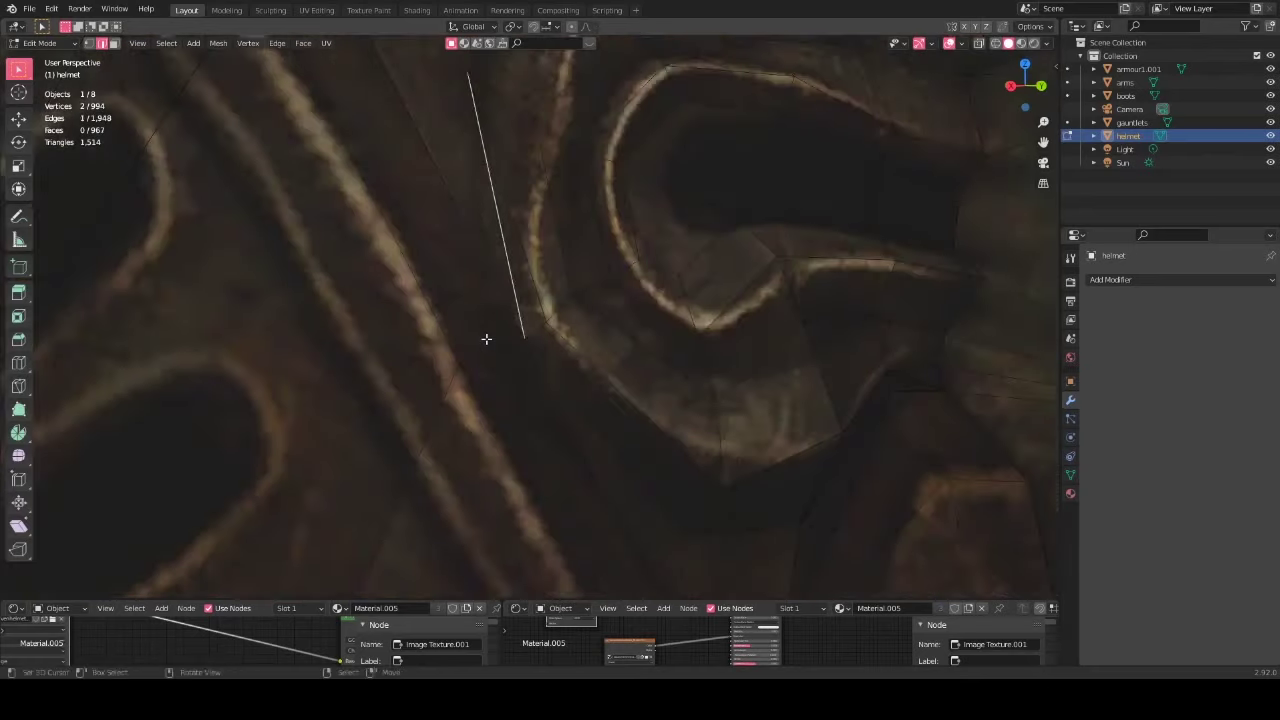
scroll(490, 340, down, 3)
middle_drag(496, 343, 592, 396)
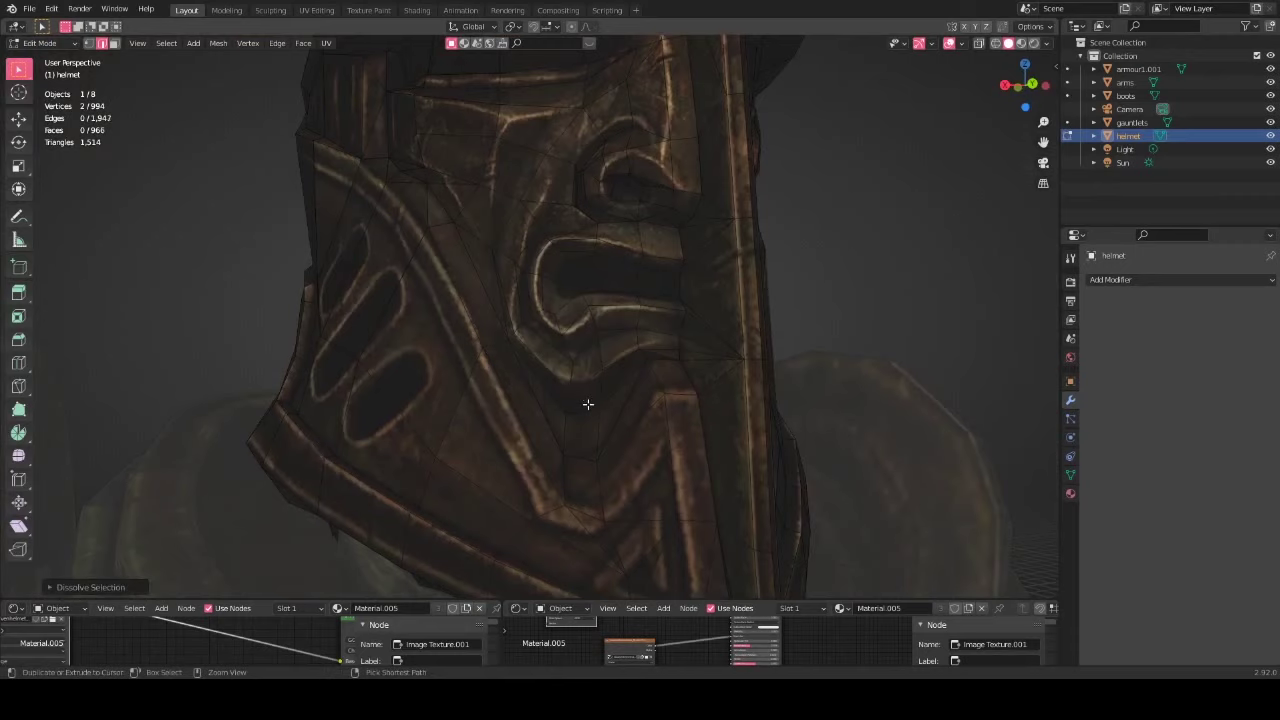
middle_drag(593, 391, 612, 381)
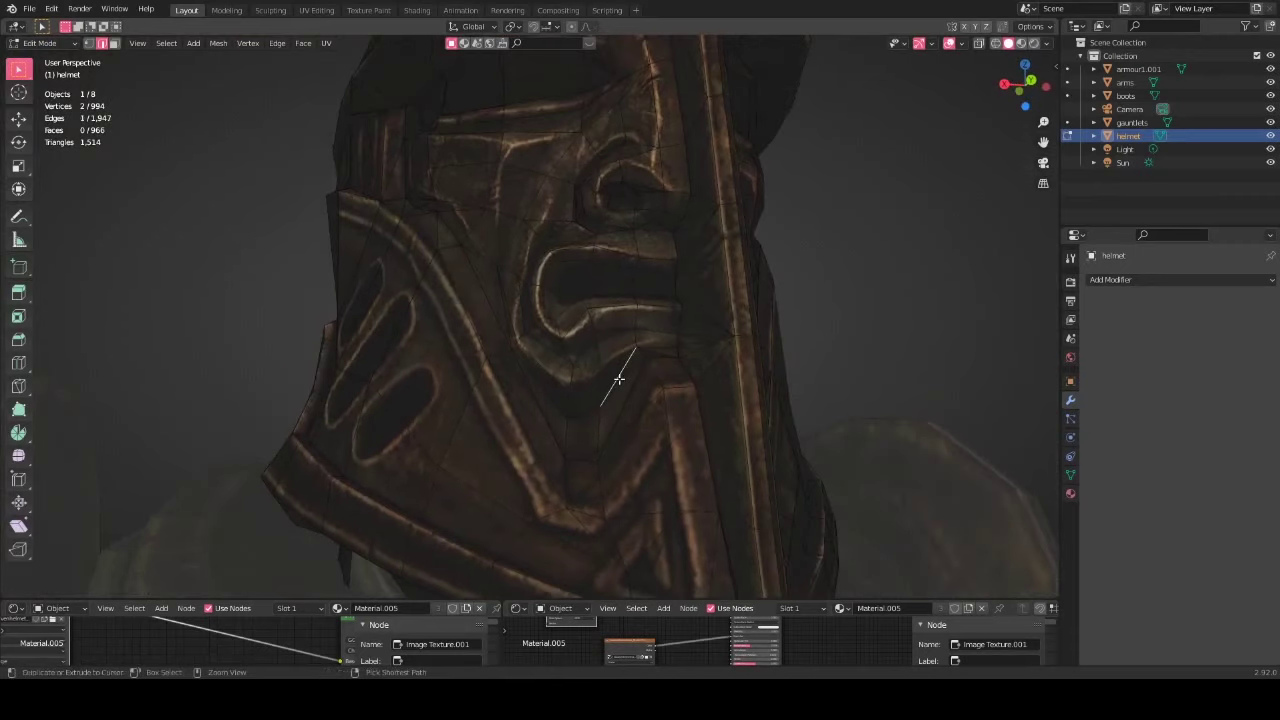
key(ctrl+x)
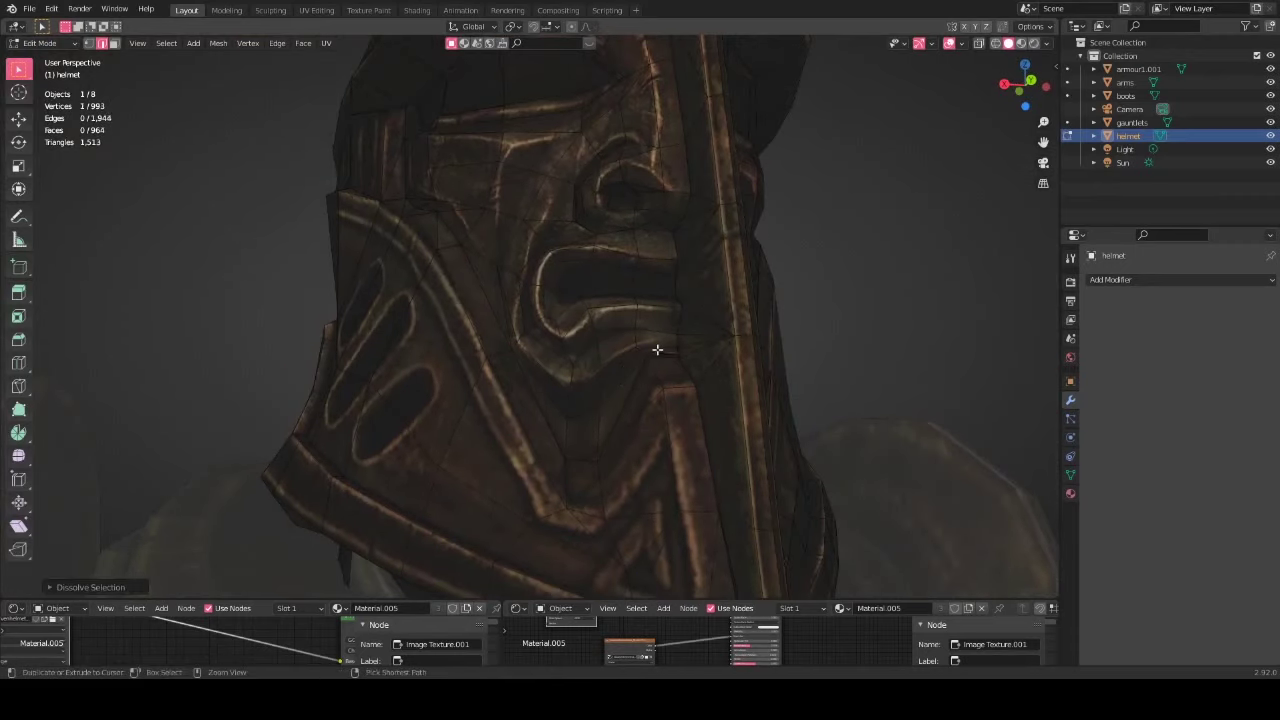
Step: Try to dissolve the short diagonal edge under the lower lip where it meets the central nose guard, and undo it
scroll(665, 357, up, 6)
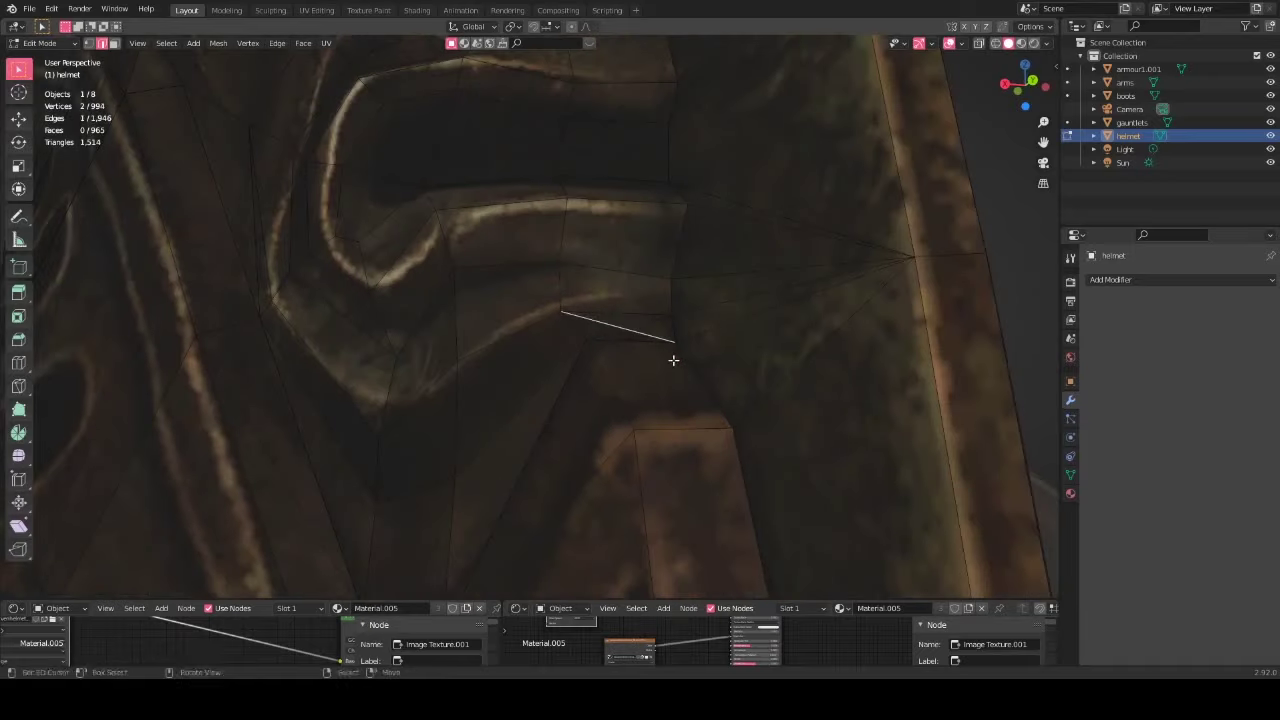
mouse_move(673, 360)
middle_down()
mouse_move(680, 334)
mouse_move(664, 354)
middle_up()
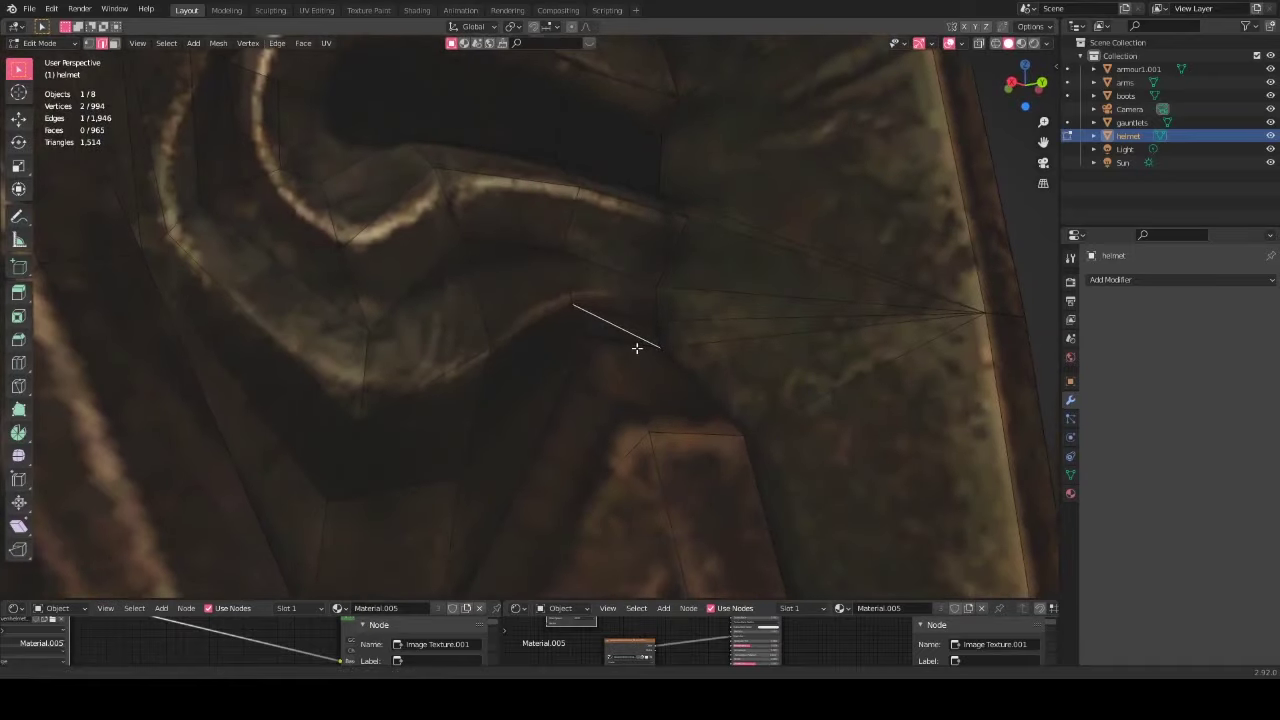
scroll(635, 347, up, 4)
scroll(634, 346, down, 4)
scroll(633, 345, up, 3)
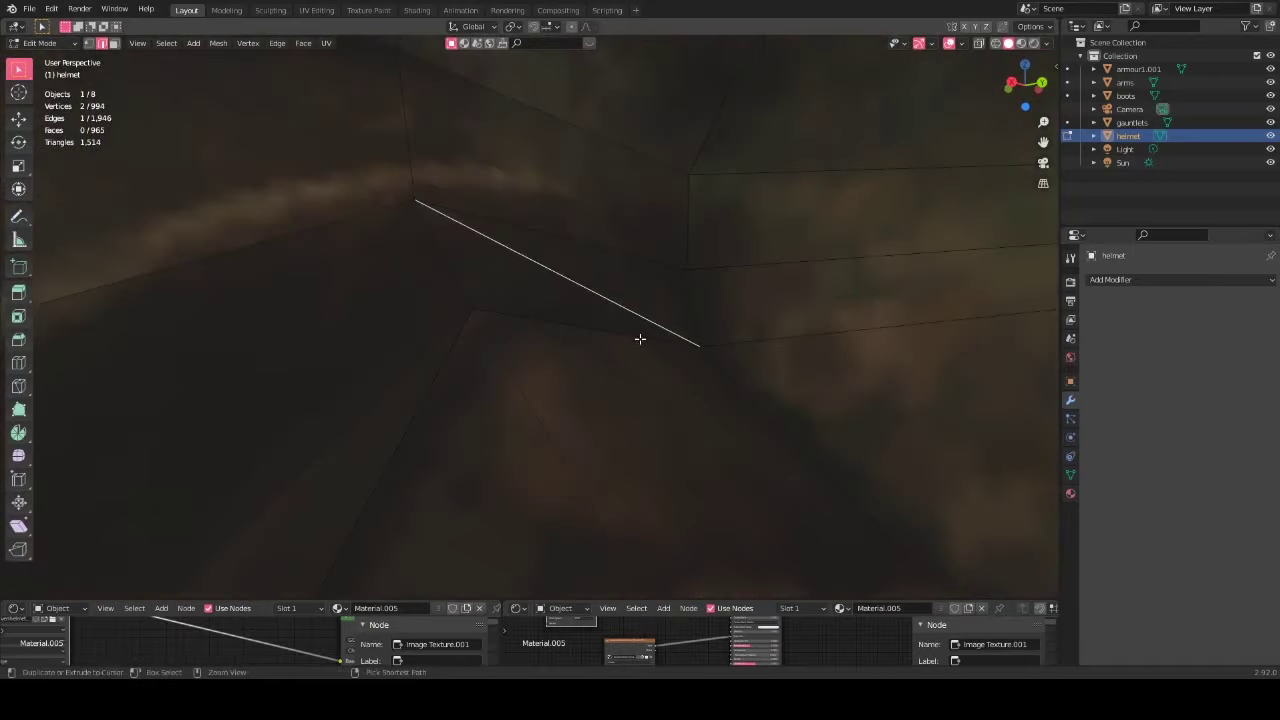
key(ctrl+x)
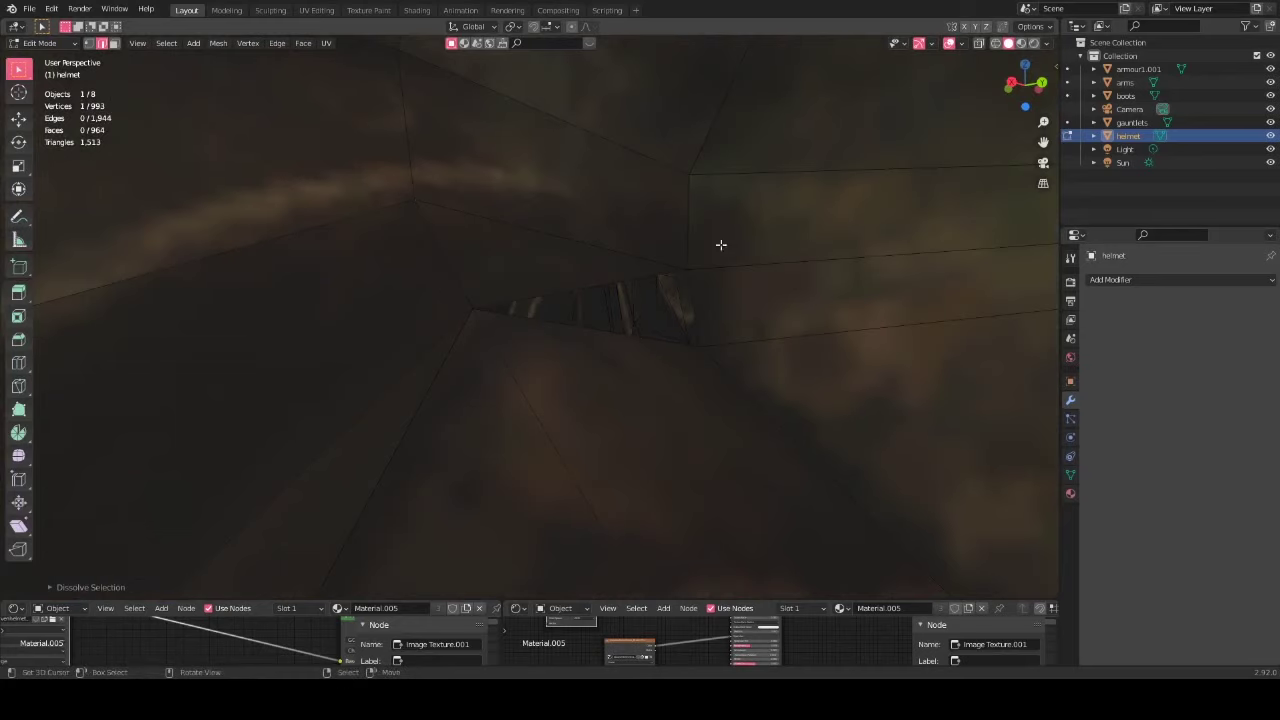
middle_drag(721, 245, 680, 297)
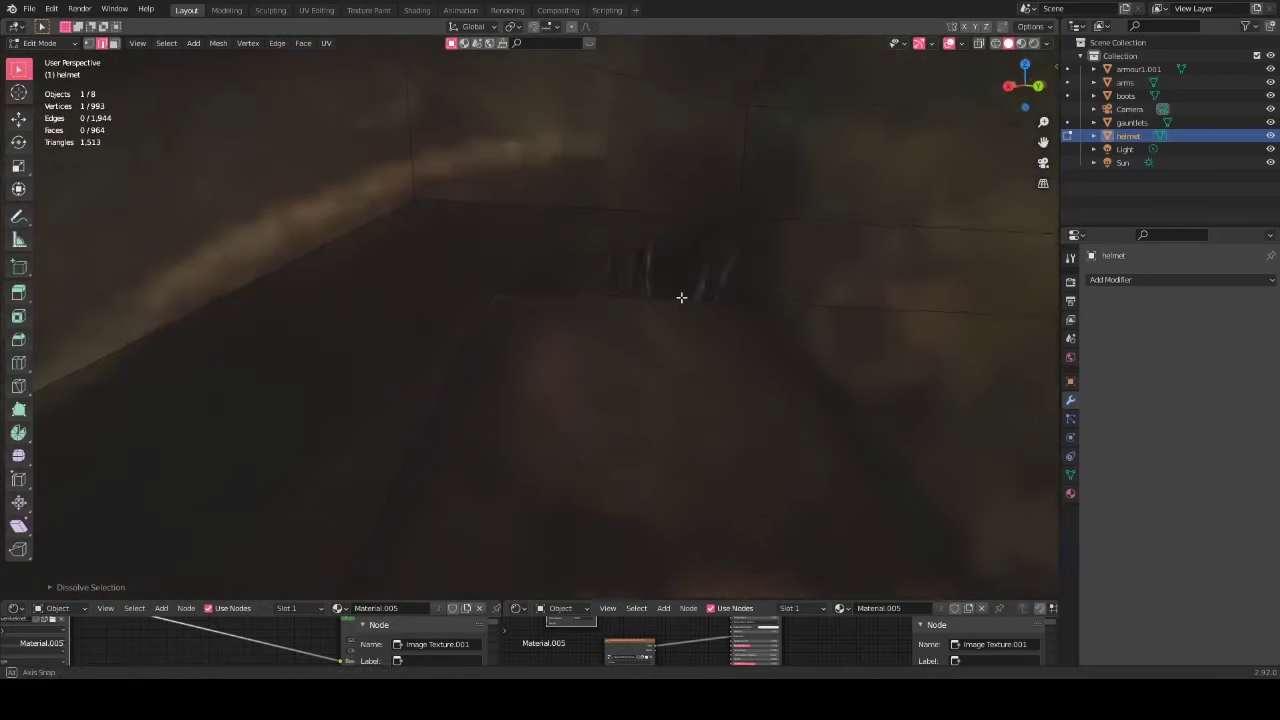
scroll(679, 297, down, 6)
scroll(730, 296, up, 2)
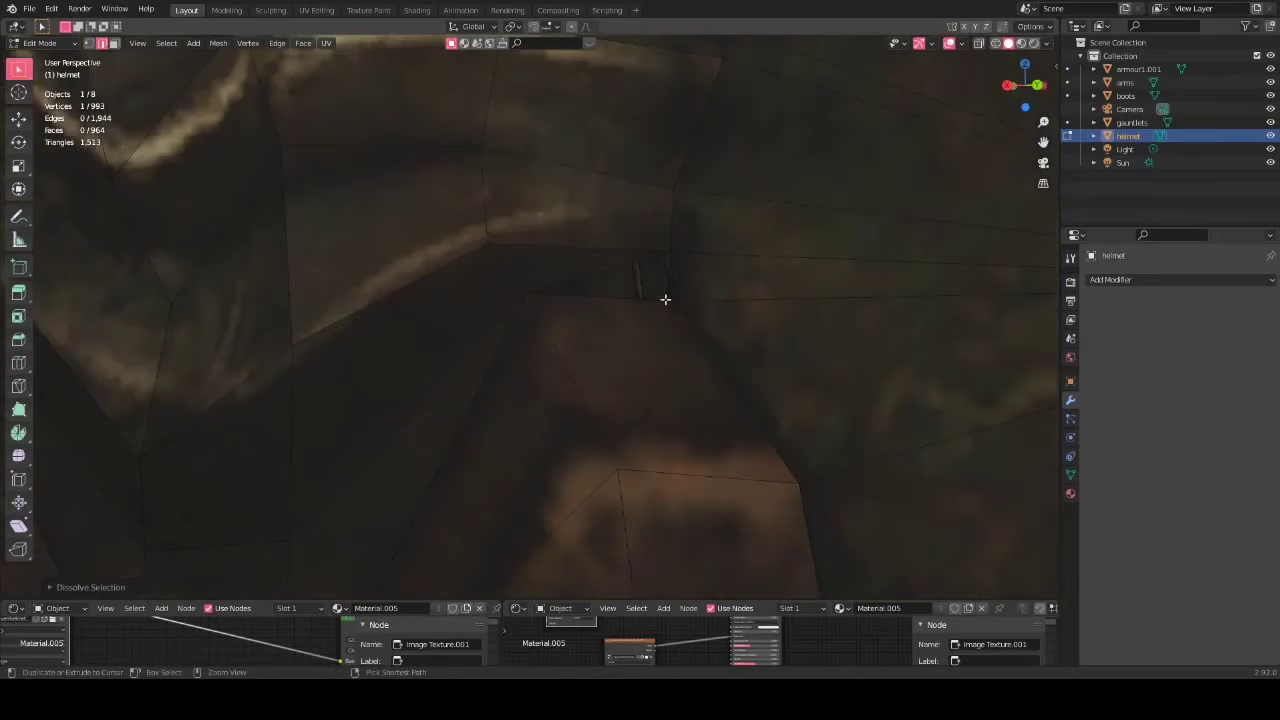
middle_drag(602, 317, 603, 320)
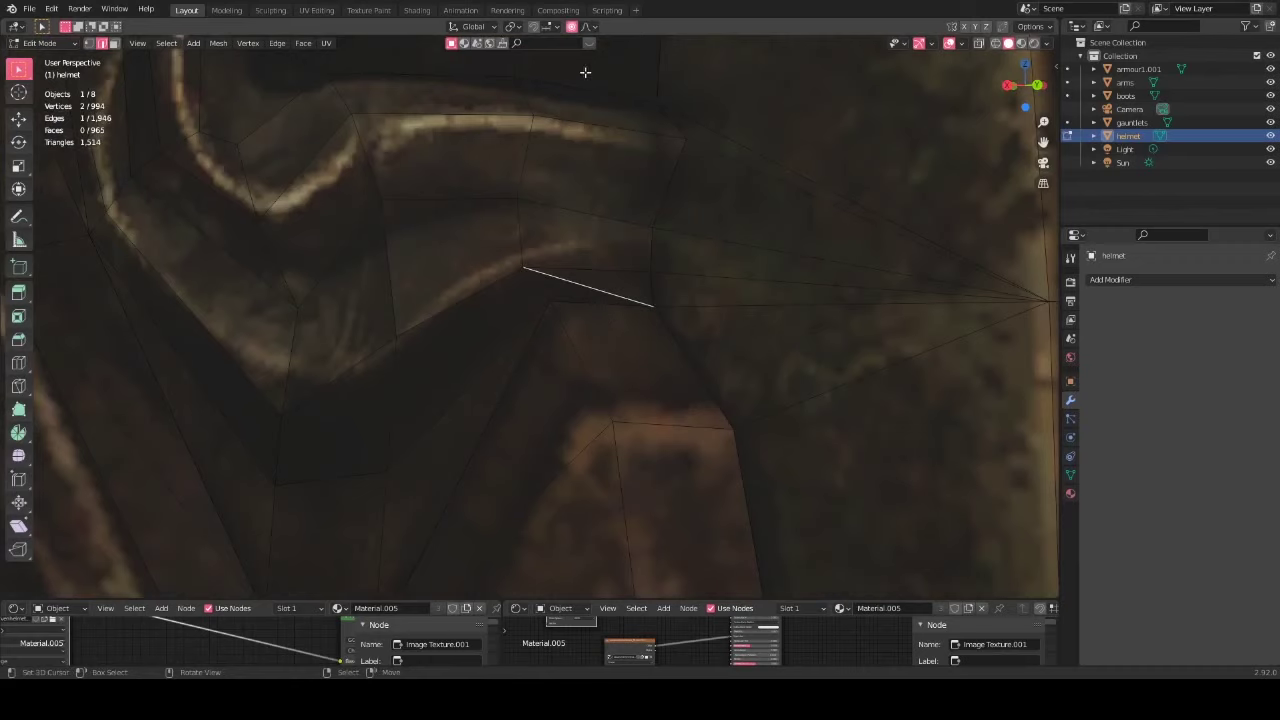
Step: Enable proportional editing with smooth falloff and test-move an edge beside the lower lip to check for disconnected surfaces
click(587, 27)
key(g)
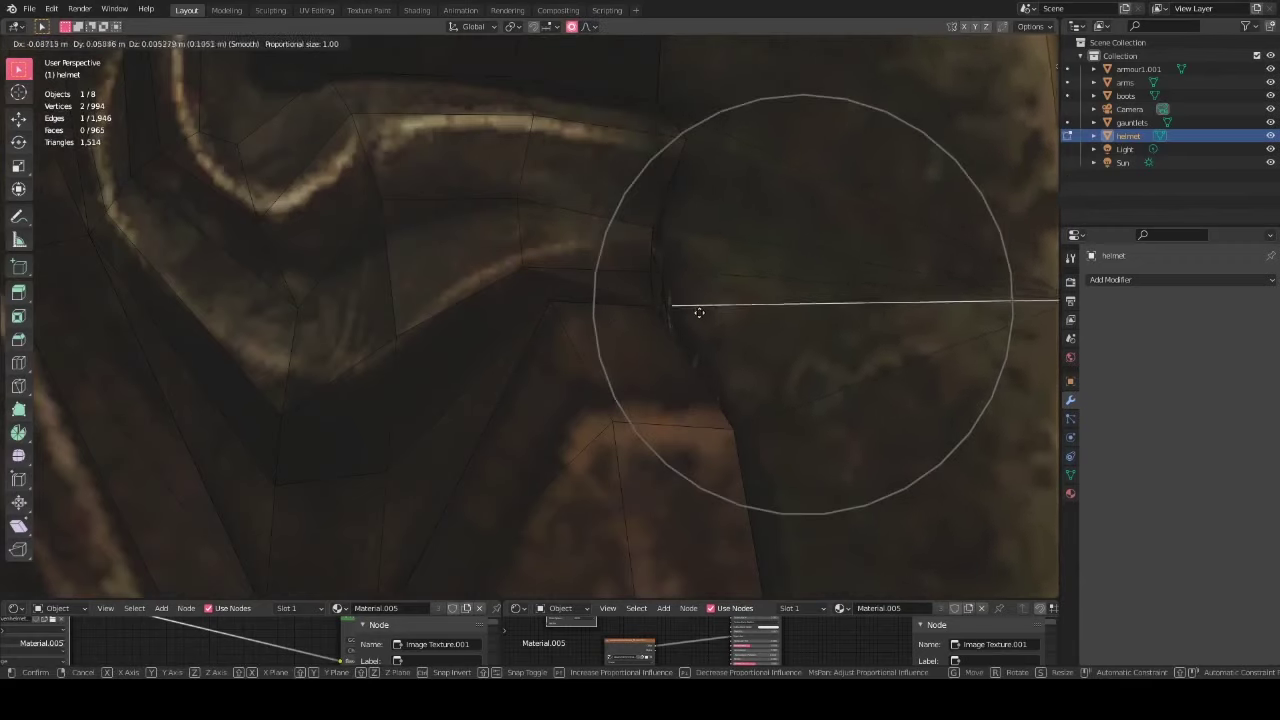
scroll(722, 307, down, 5)
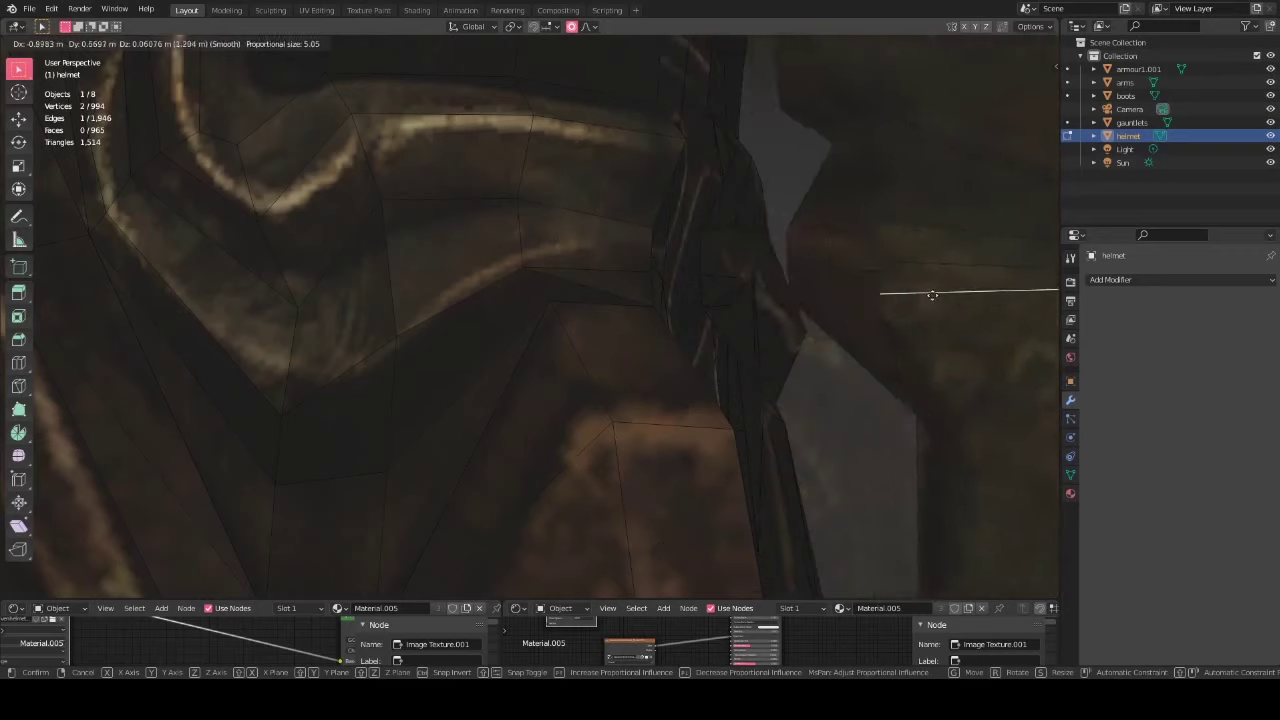
click(686, 314)
Step: Make an in-place duplicate of the helmet object, hide it as a backup, and reopen the original in Edit Mode
scroll(686, 314, down, 13)
scroll(668, 318, up, 2)
key(a)
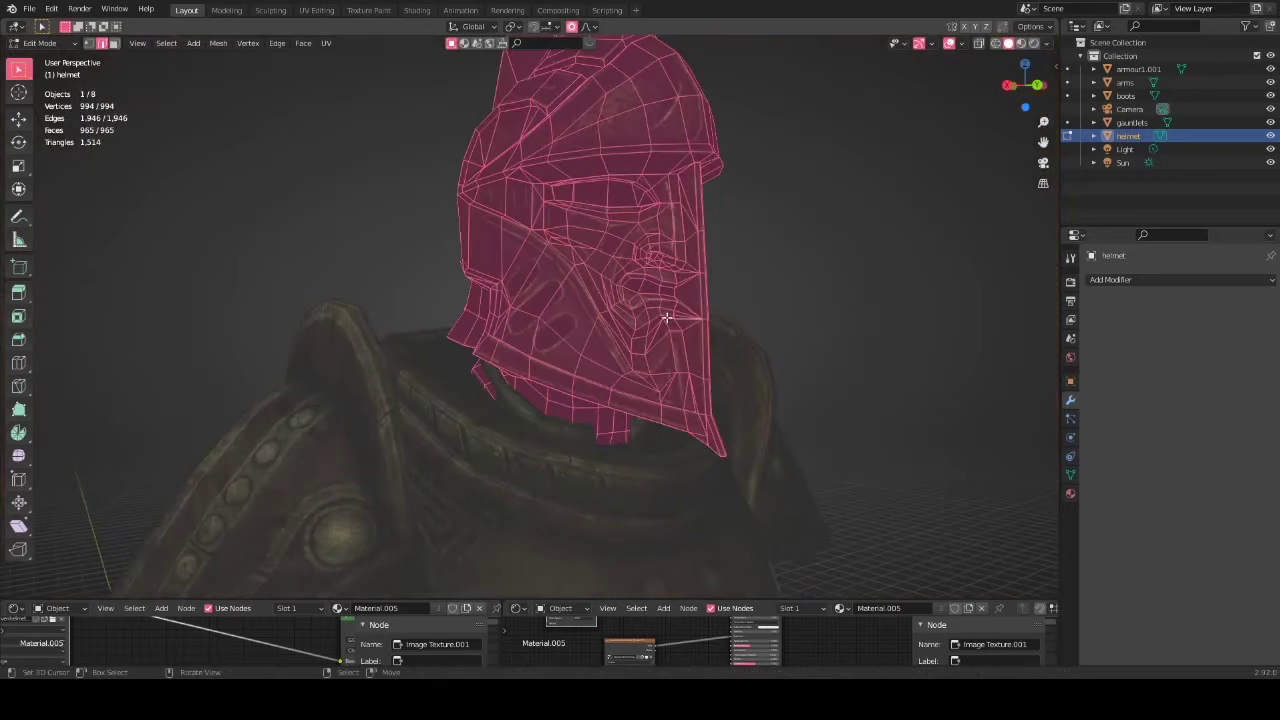
middle_drag(663, 318, 763, 326)
scroll(635, 325, down, 4)
scroll(631, 289, up, 4)
key(Tab)
scroll(560, 329, down, 5)
key(shift+d)
right_click(627, 368)
key(h)
click(598, 360)
key(Tab)
scroll(586, 371, up, 4)
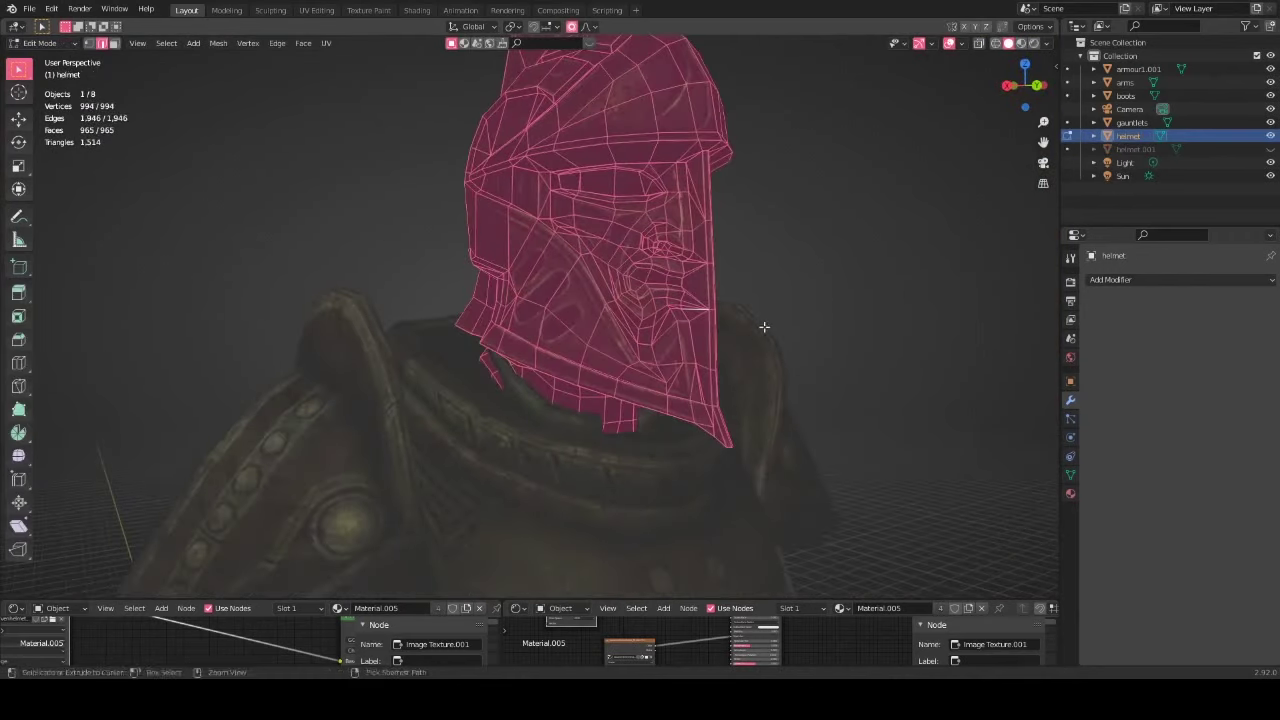
Step: Merge all of the helmet's vertices by distance
scroll(760, 325, up, 3)
key(m)
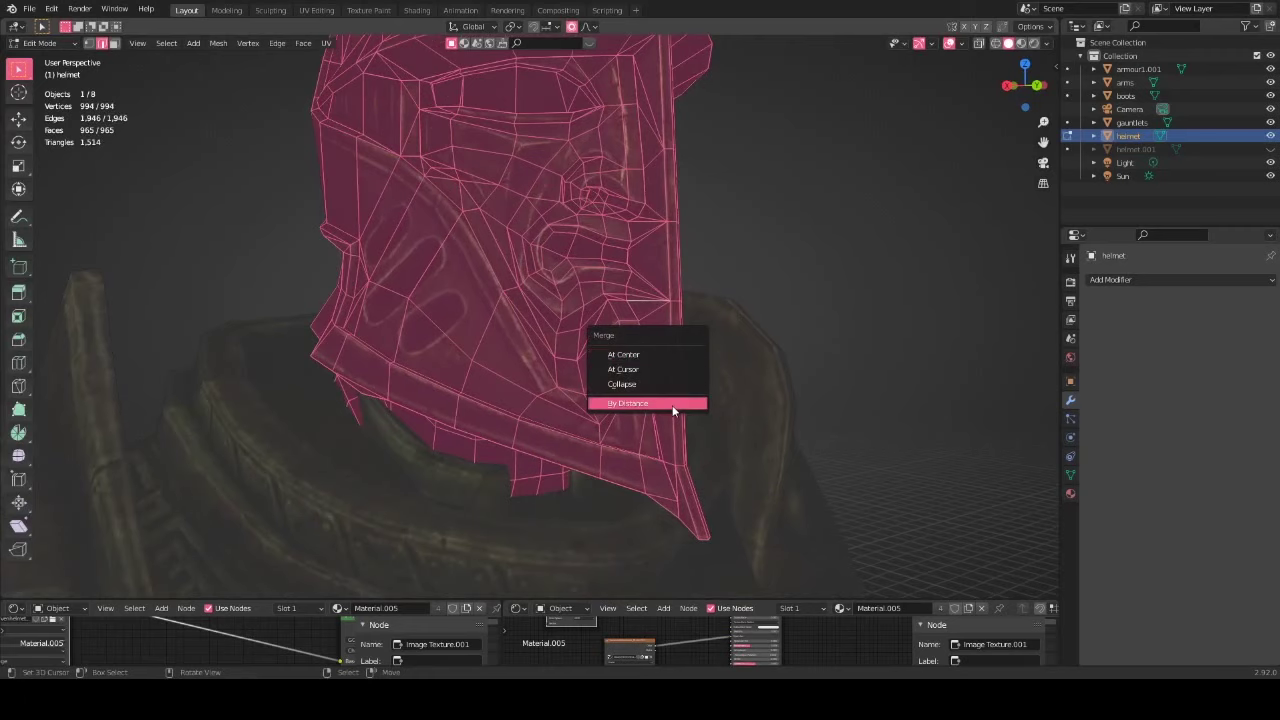
click(673, 404)
Step: Test-move an edge near the chin and another on the crest, cancelling each move, to check that the merged mesh holds together
scroll(670, 390, up, 5)
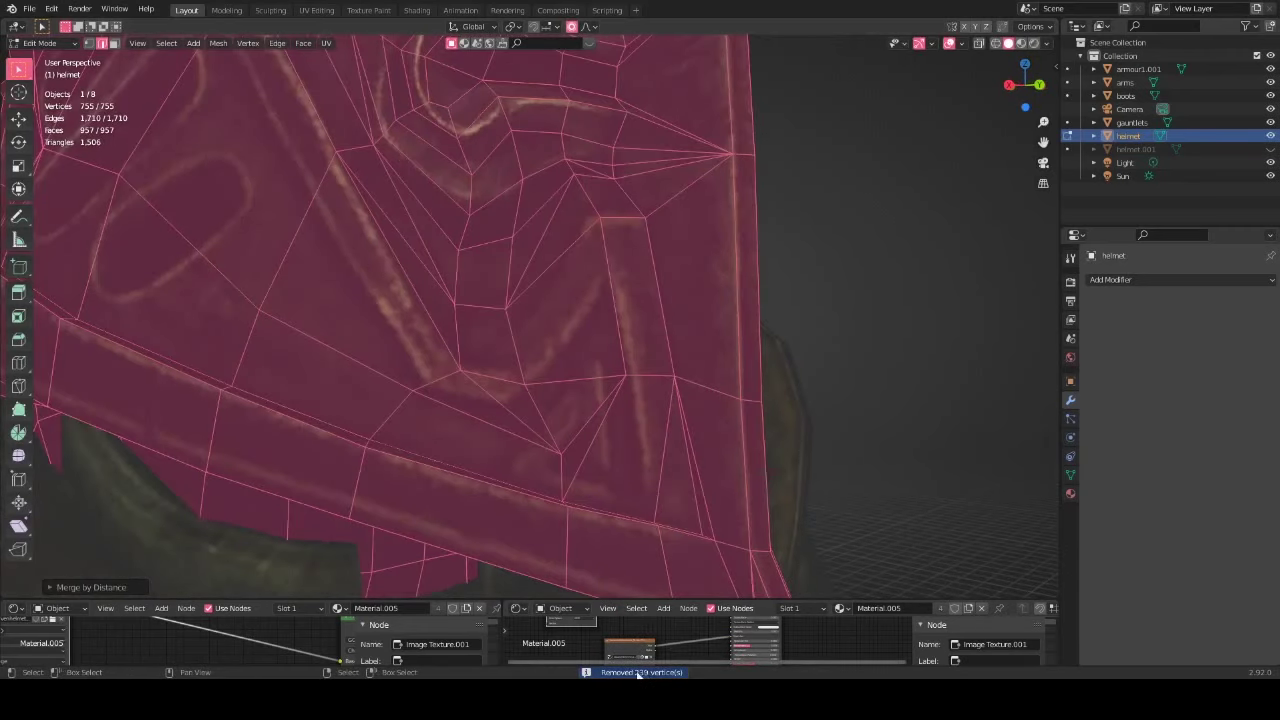
middle_drag(649, 340, 677, 291)
right_click(677, 291)
key(g)
right_click(669, 308)
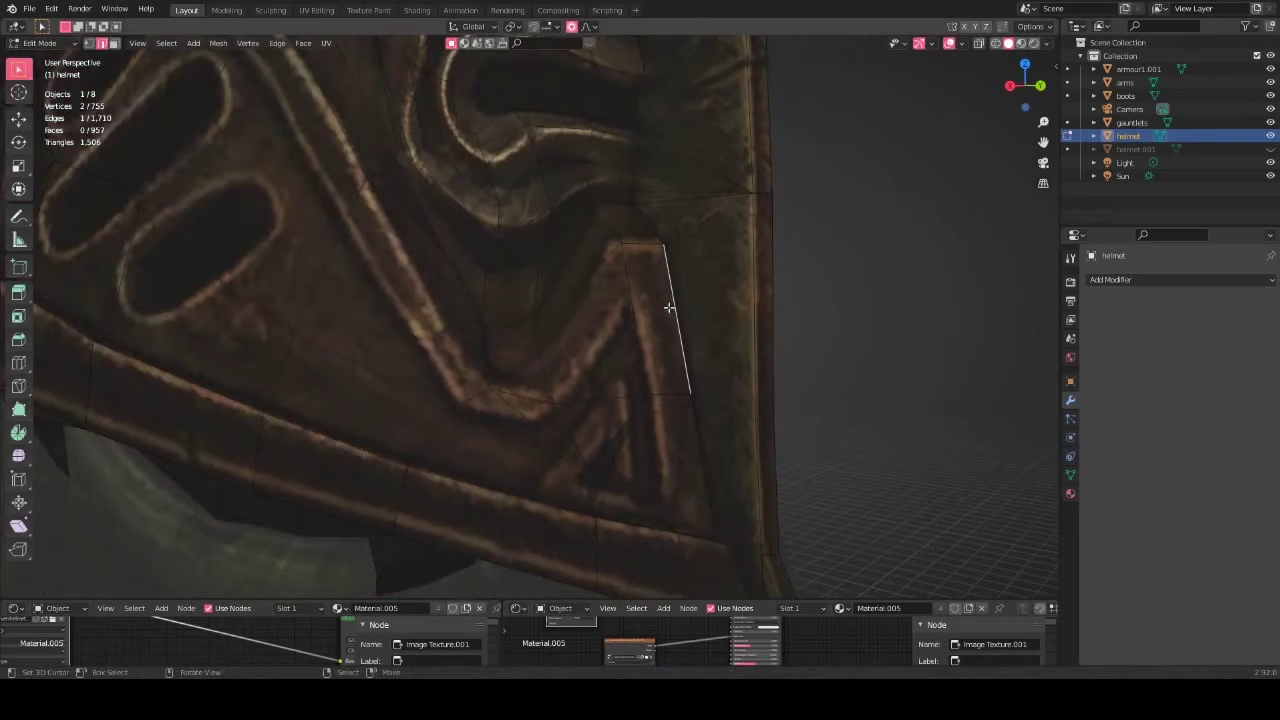
scroll(669, 308, down, 10)
scroll(600, 225, up, 2)
right_click(716, 140)
key(g)
right_click(740, 263)
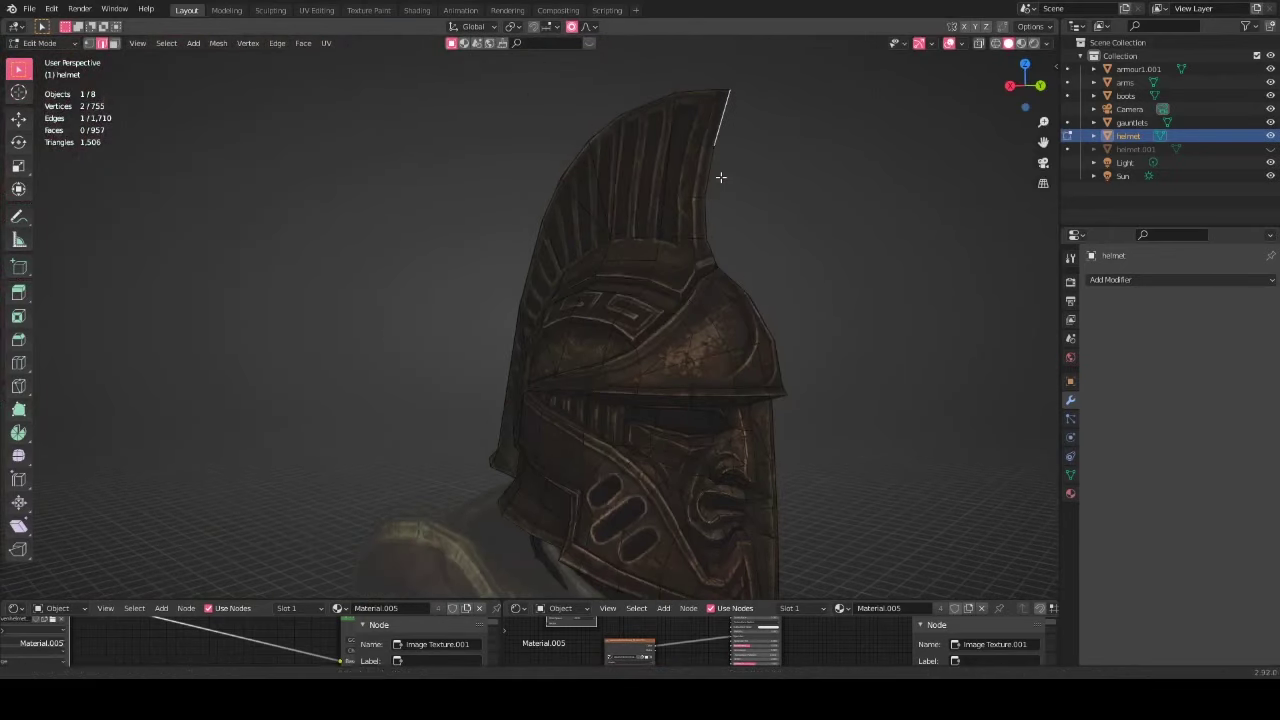
Step: Dissolve the diagonal edges around the mouth corner on the opposite side of the helmet
middle_drag(720, 177, 760, 466)
scroll(745, 463, up, 3)
middle_drag(651, 411, 712, 353)
middle_drag(573, 284, 537, 325)
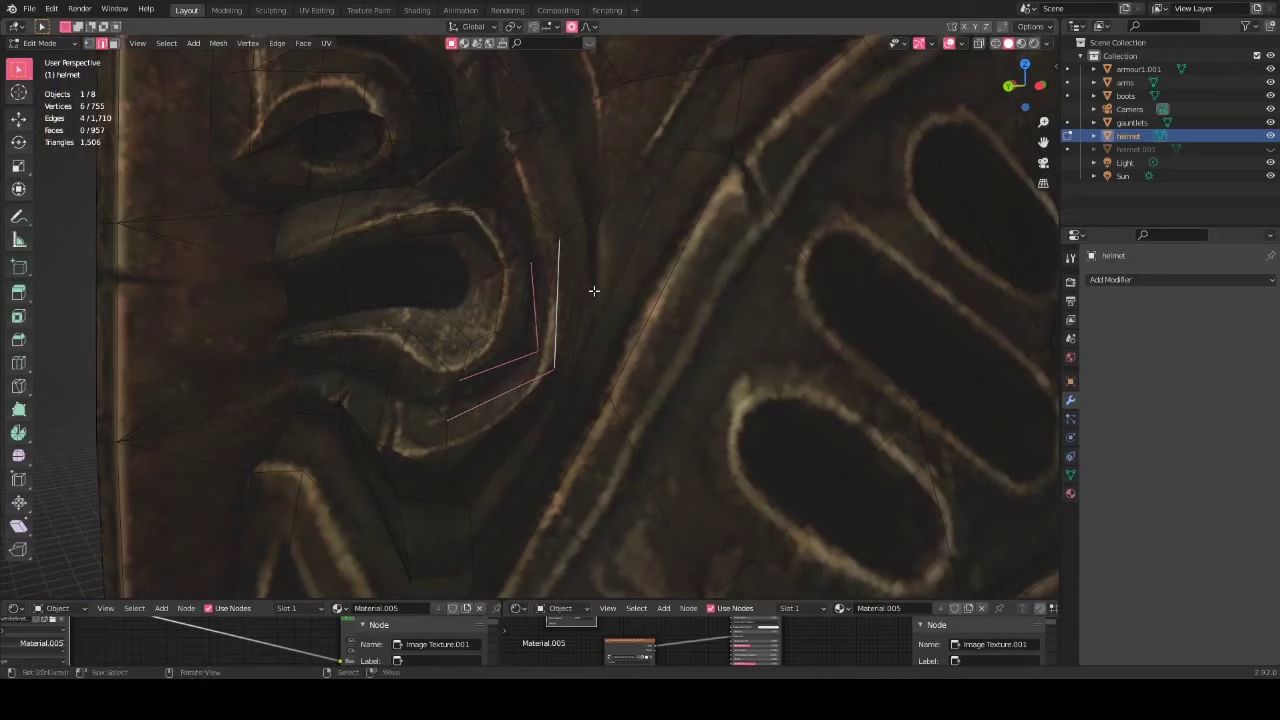
key(ctrl+x)
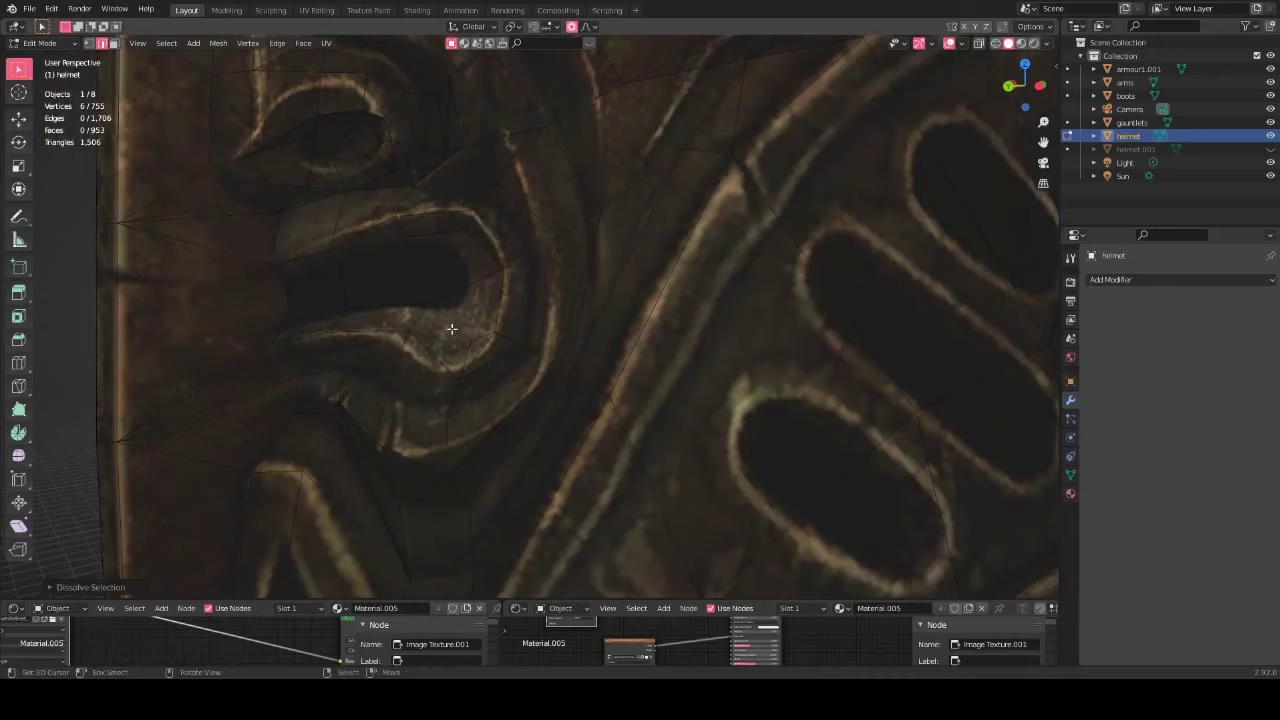
Step: Isolate the helmet in Object Mode and add a Subdivision modifier with 2 viewport levels
middle_drag(452, 329, 443, 357)
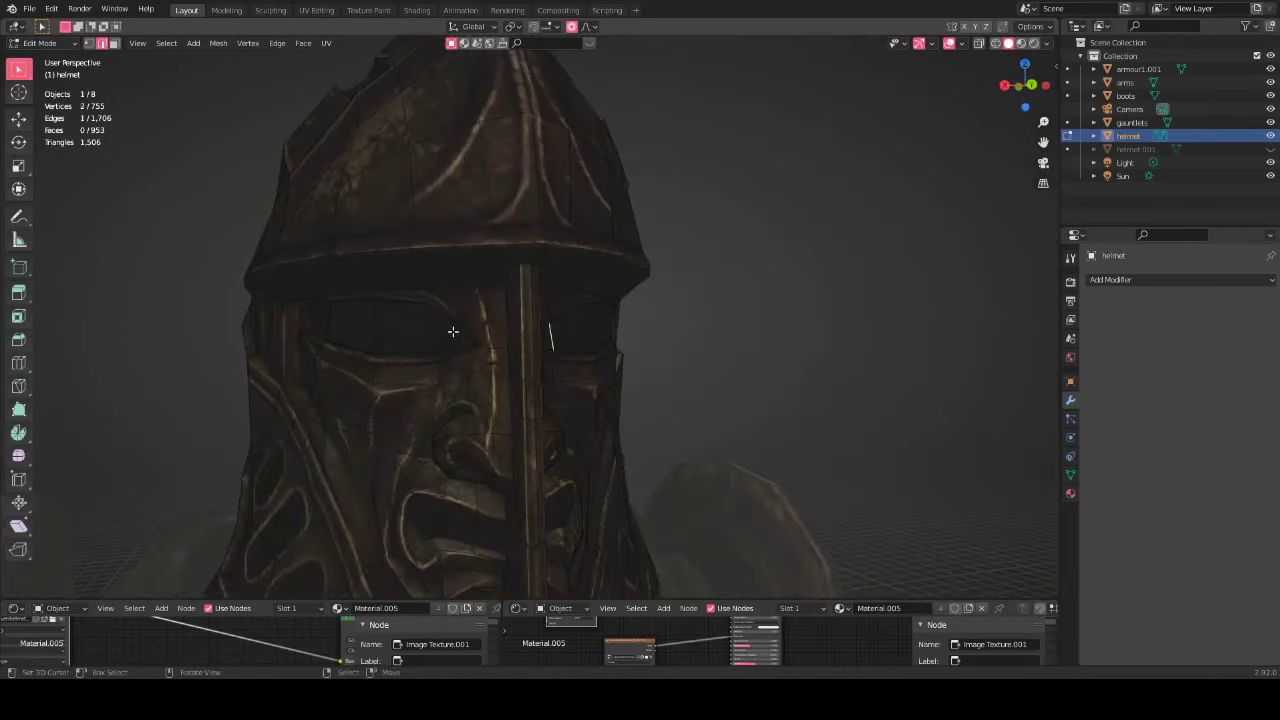
right_click(456, 330)
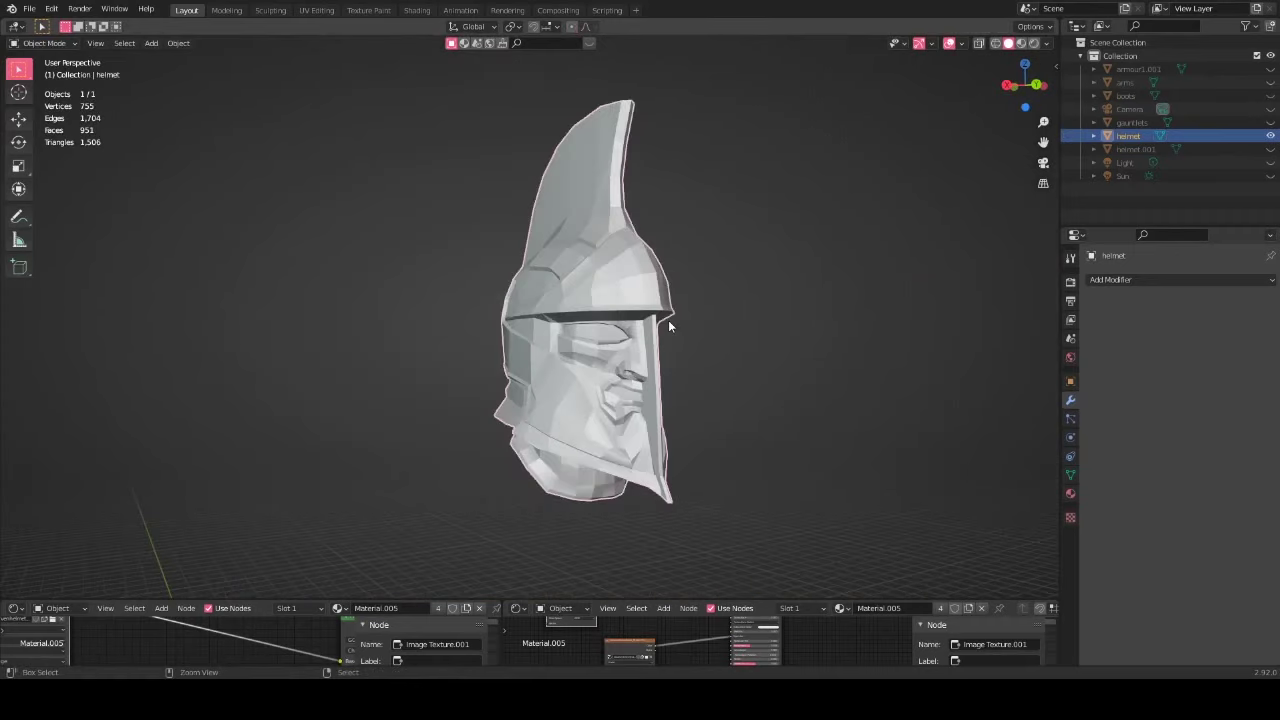
key(ctrl+2)
middle_drag(668, 326, 643, 381)
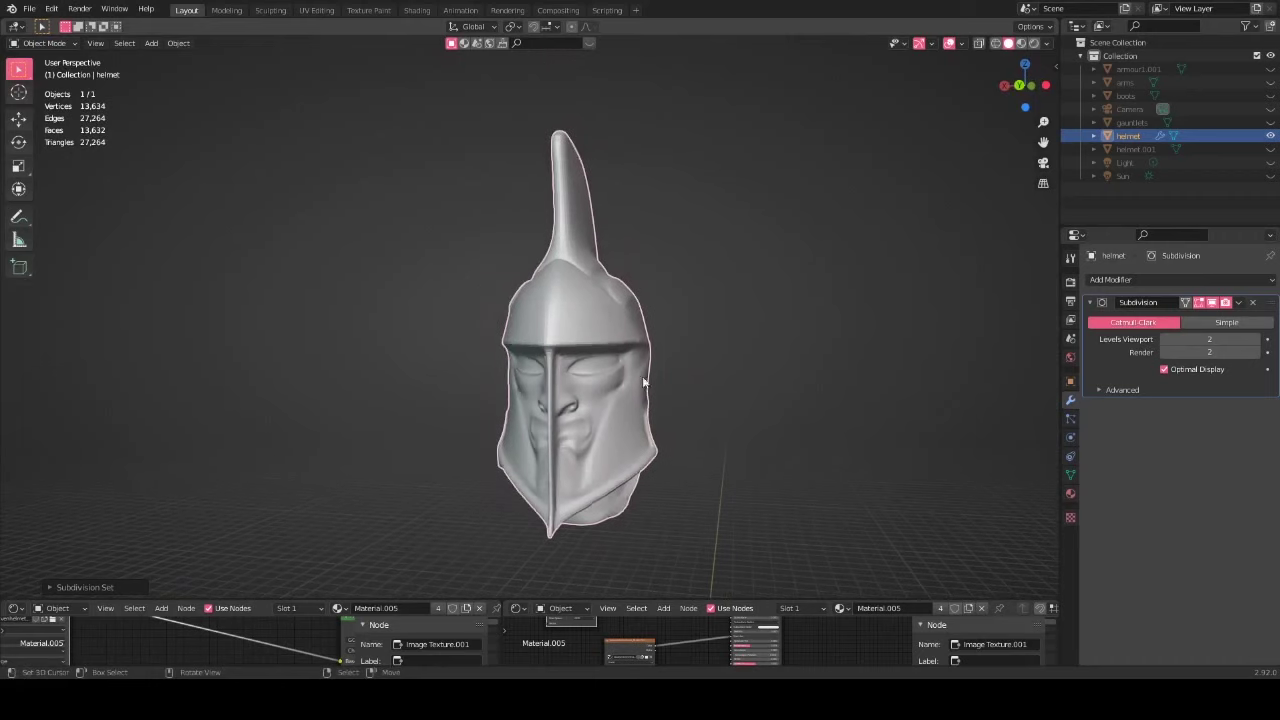
scroll(633, 405, up, 2)
Step: Select the lower edge path along the front of the helmet's brim and crease it to 1
key(Tab)
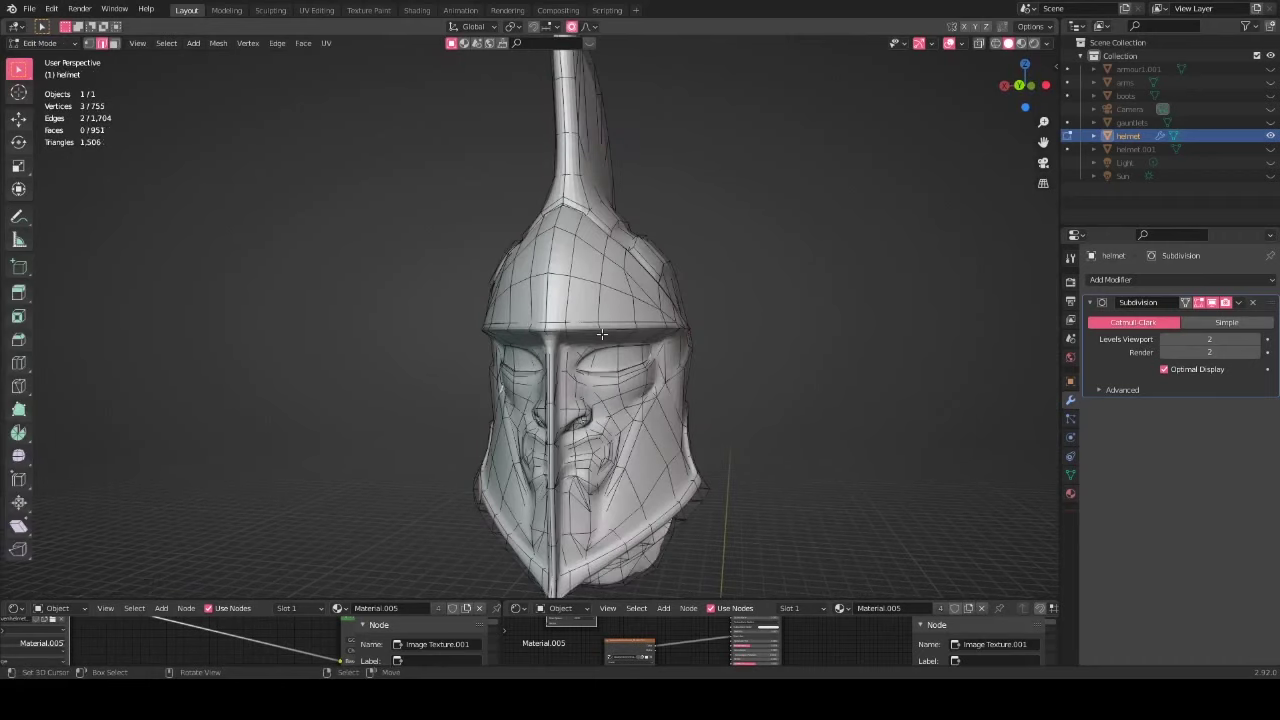
scroll(600, 334, up, 1)
scroll(593, 334, up, 1)
right_click(592, 332)
middle_drag(592, 332, 744, 296)
scroll(618, 331, up, 1)
scroll(327, 306, up, 2)
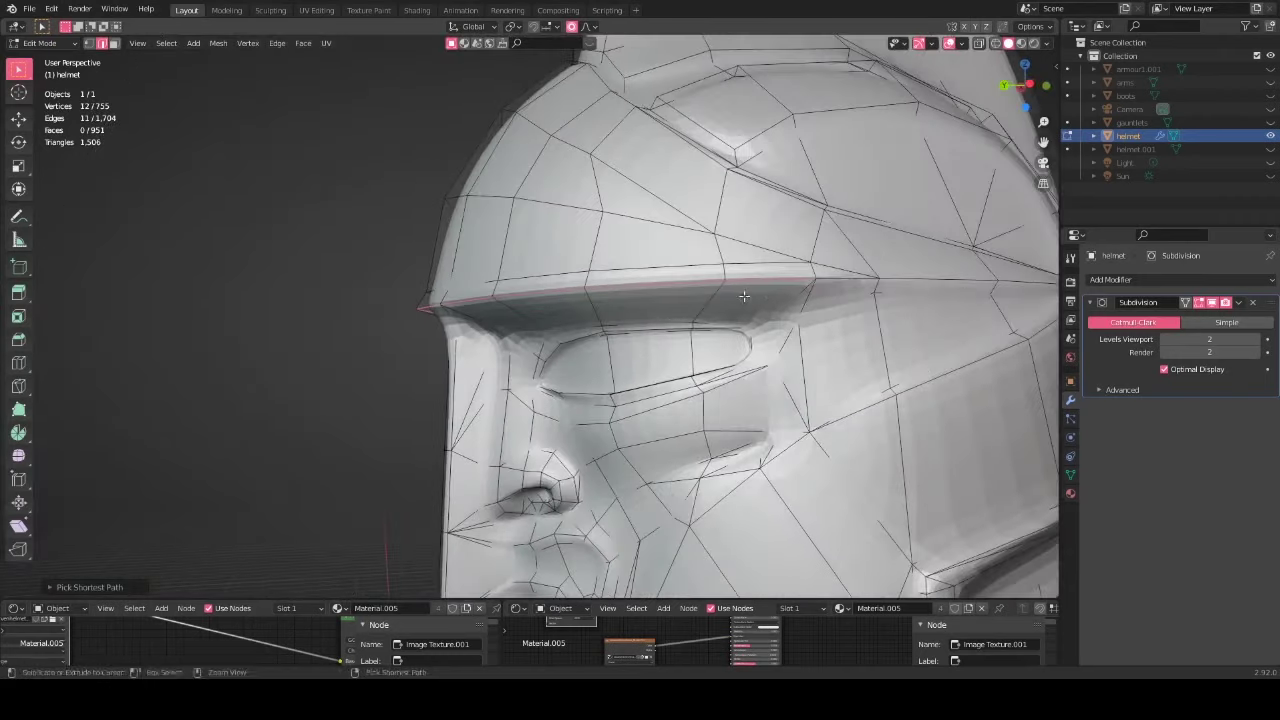
shift+click(834, 281)
click(951, 45)
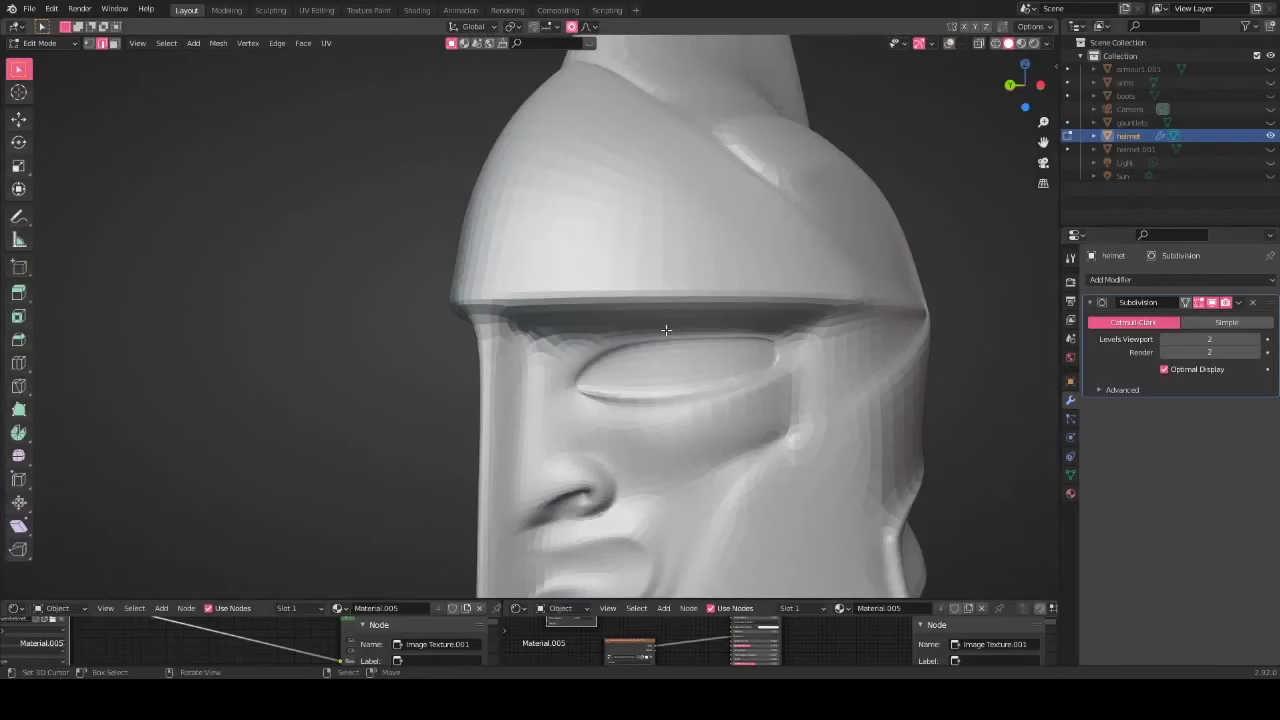
key(shift+e)
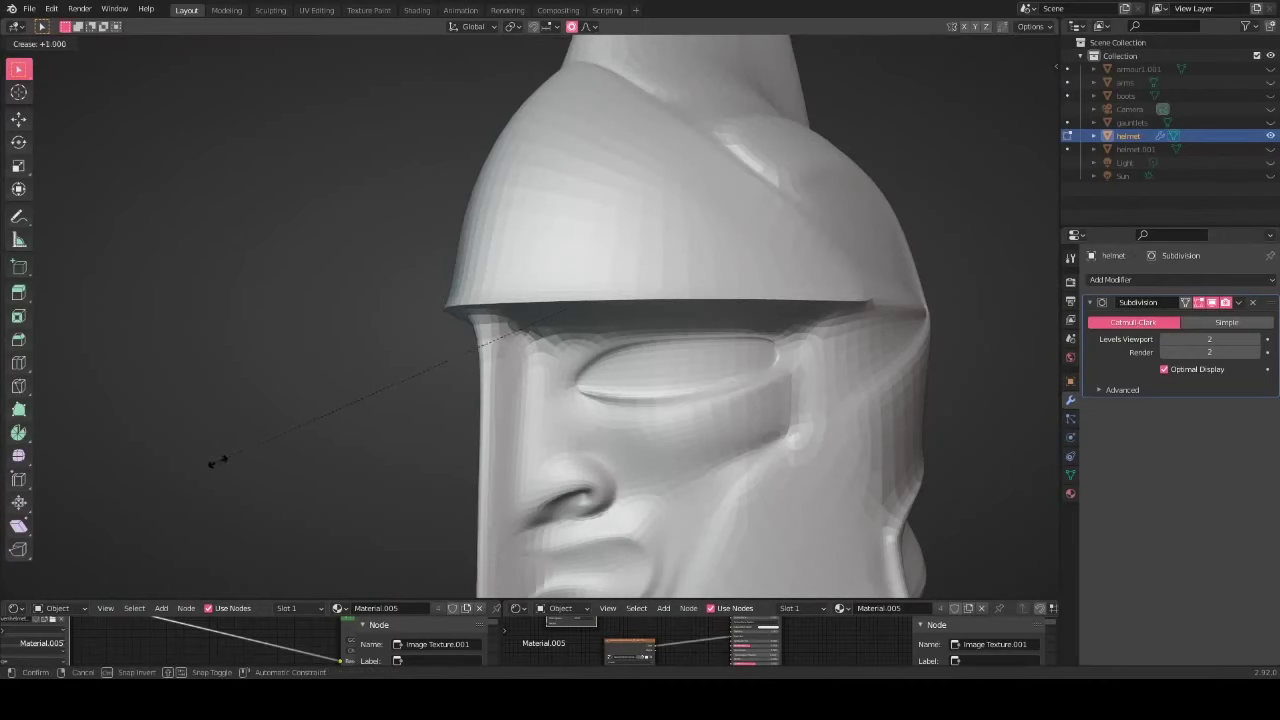
click(217, 461)
Step: Crease the parallel edge loop just above the brim's lower edge to 1
middle_drag(217, 461, 577, 329)
middle_drag(737, 363, 799, 276)
click(948, 45)
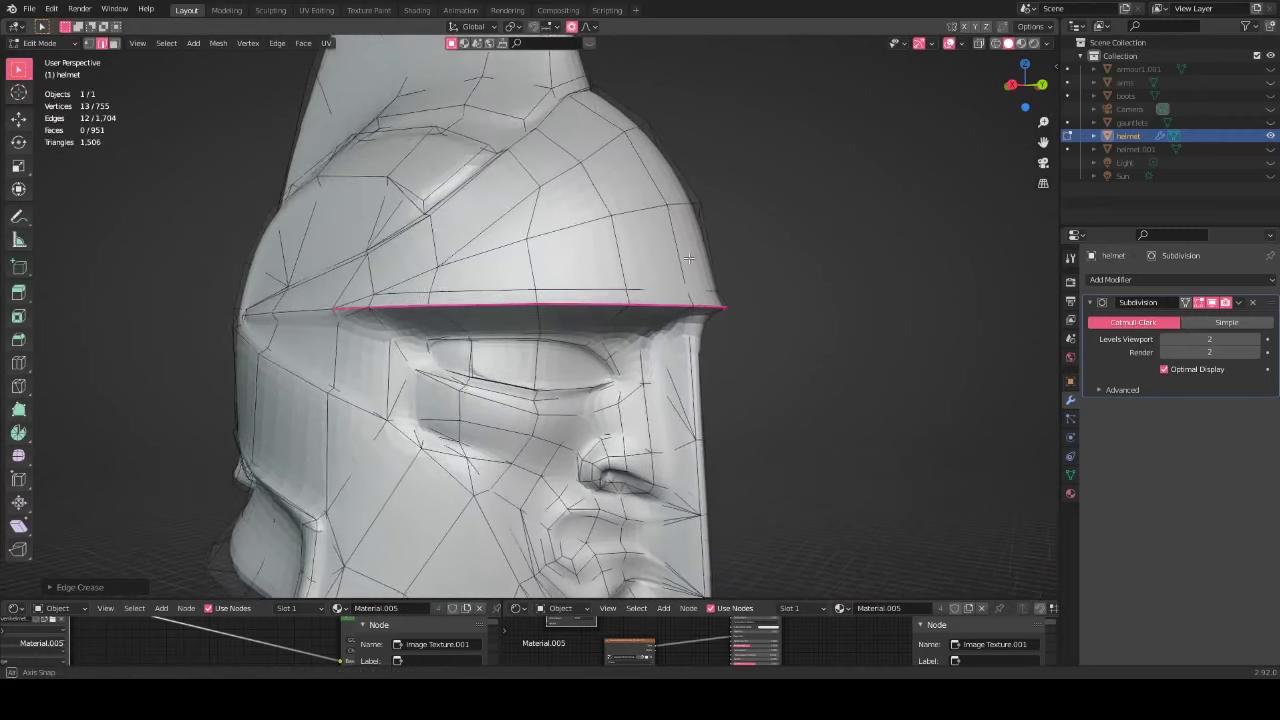
middle_drag(628, 278, 599, 288)
alt+click(505, 292)
key(shift+e)
text(1)
key(Return)
Step: Crease the outer edge loop of the raised curved band on the side of the helmet
alt+click(450, 180)
middle_drag(430, 350, 529, 386)
key(shift+e)
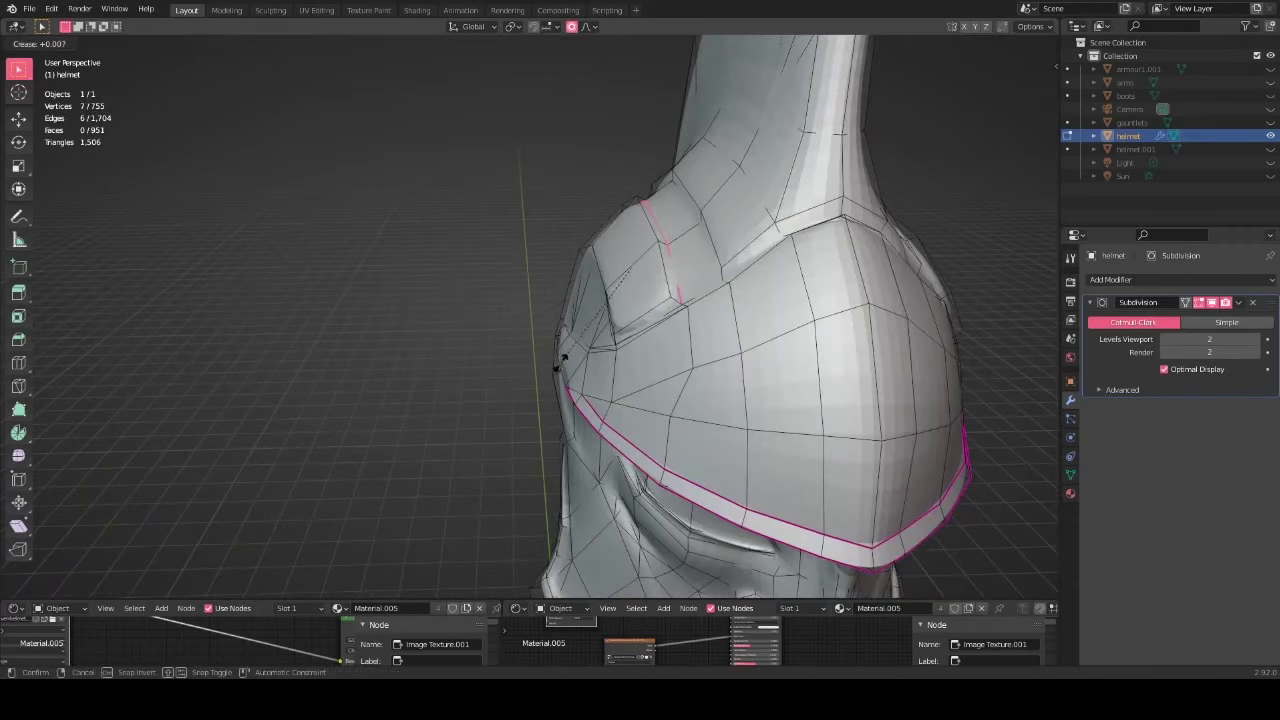
click(212, 427)
middle_drag(212, 427, 815, 255)
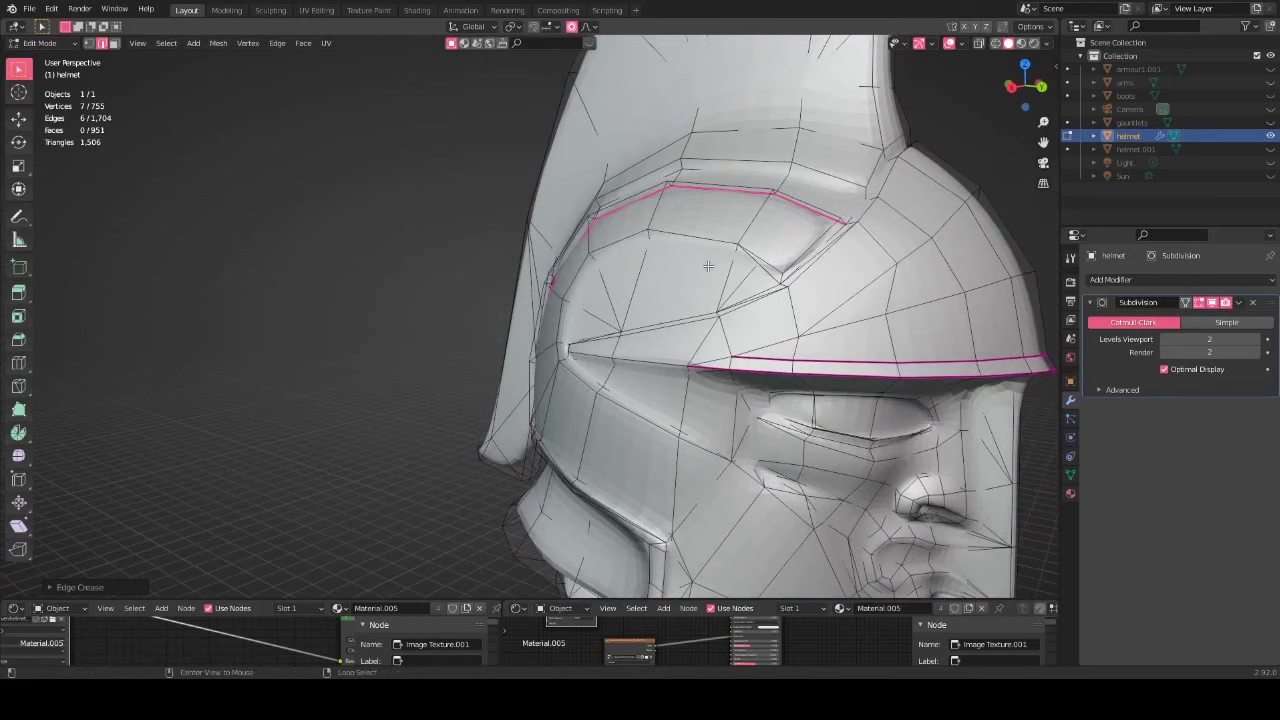
Step: Display the Subdivision result on the edit cage and crease the inner edge loop of the raised side band
middle_drag(708, 266, 990, 178)
click(1186, 303)
middle_drag(730, 311, 619, 295)
key(shift+e)
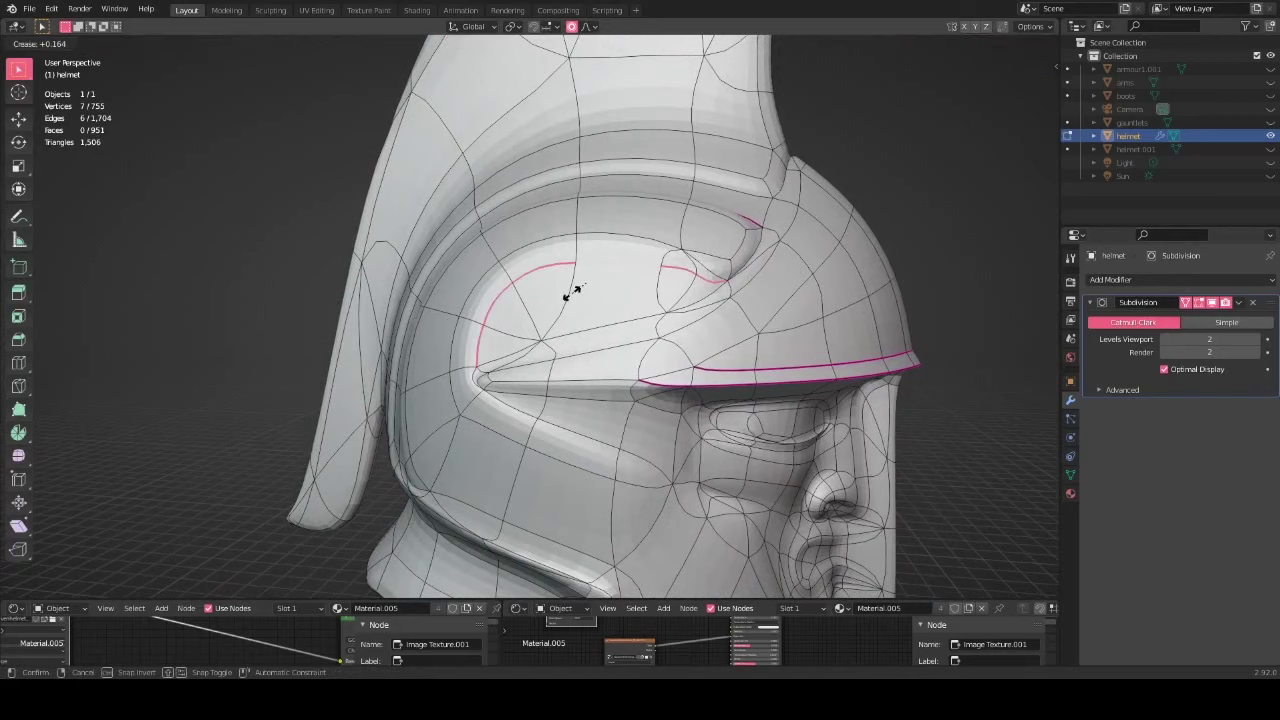
click(157, 440)
Step: Crease the two remaining parallel edge loops along the raised side band to 1
middle_drag(380, 250, 508, 289)
alt+right_click(499, 288)
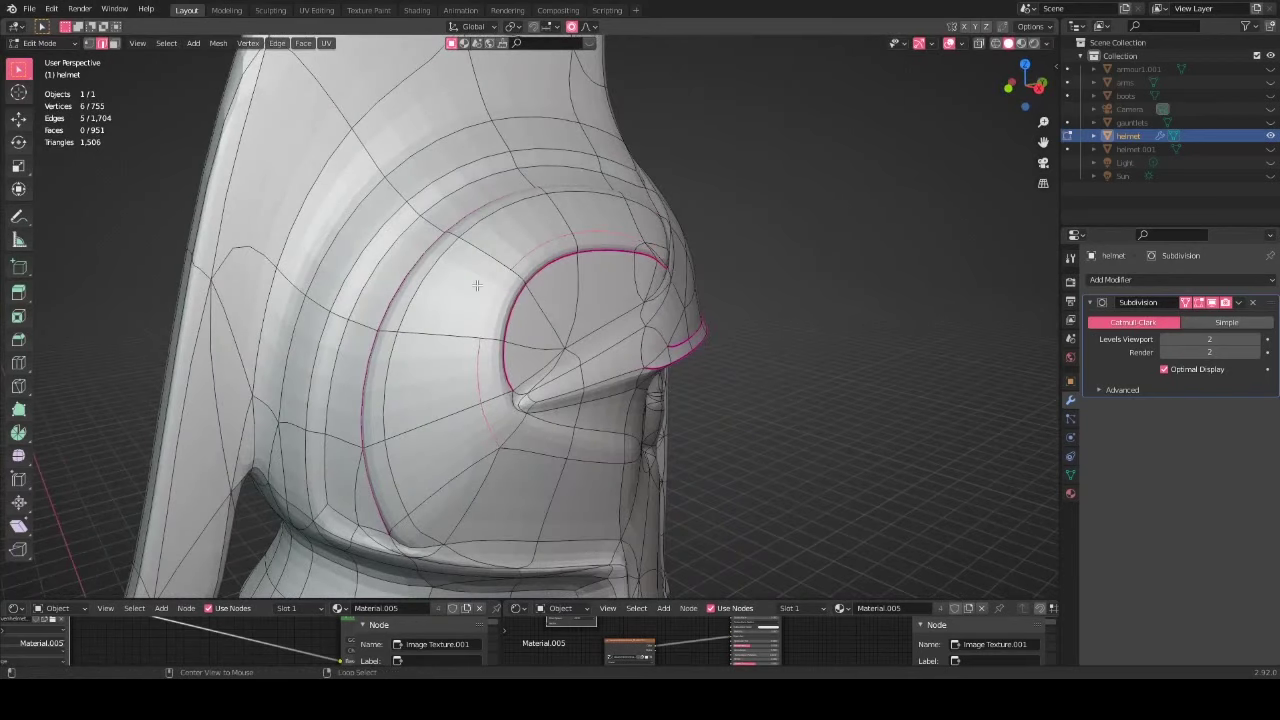
alt+shift+click(424, 282)
key(shift+e)
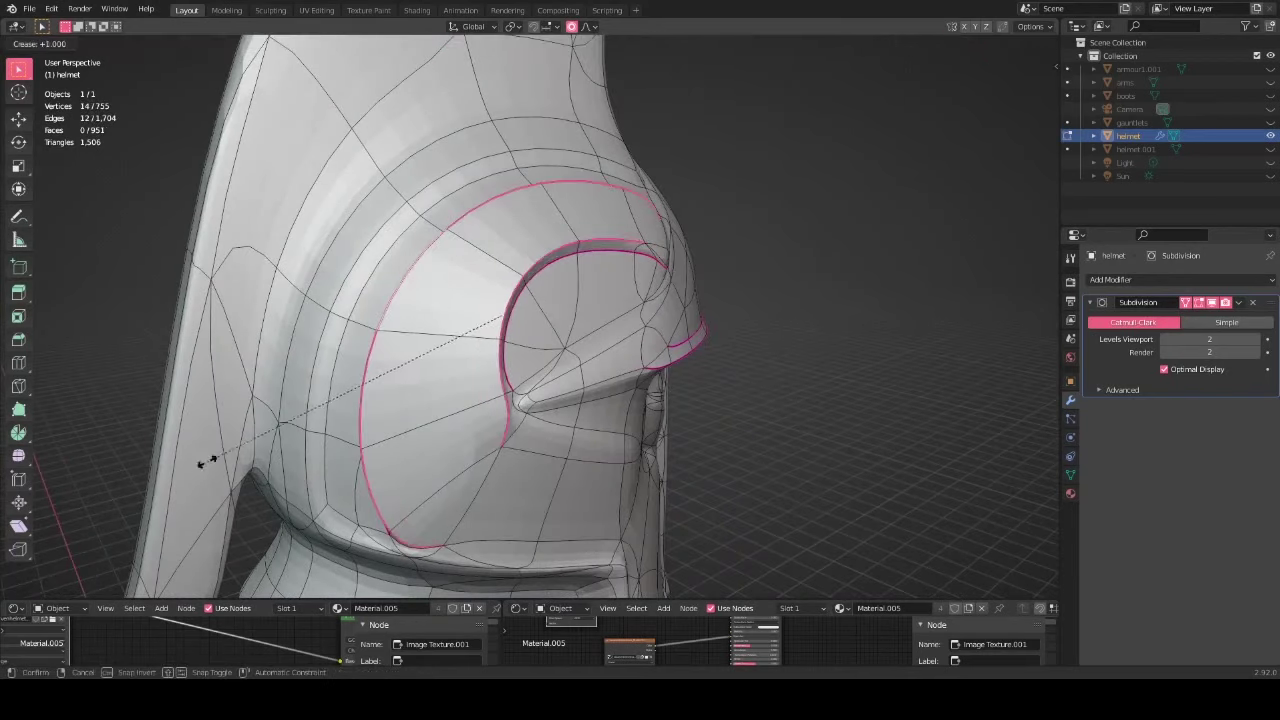
click(250, 455)
middle_drag(250, 455, 526, 296)
Step: Crease the edges of the small face closing the front end of the raised side band
key(Tab)
key(Tab)
middle_drag(489, 361, 516, 298)
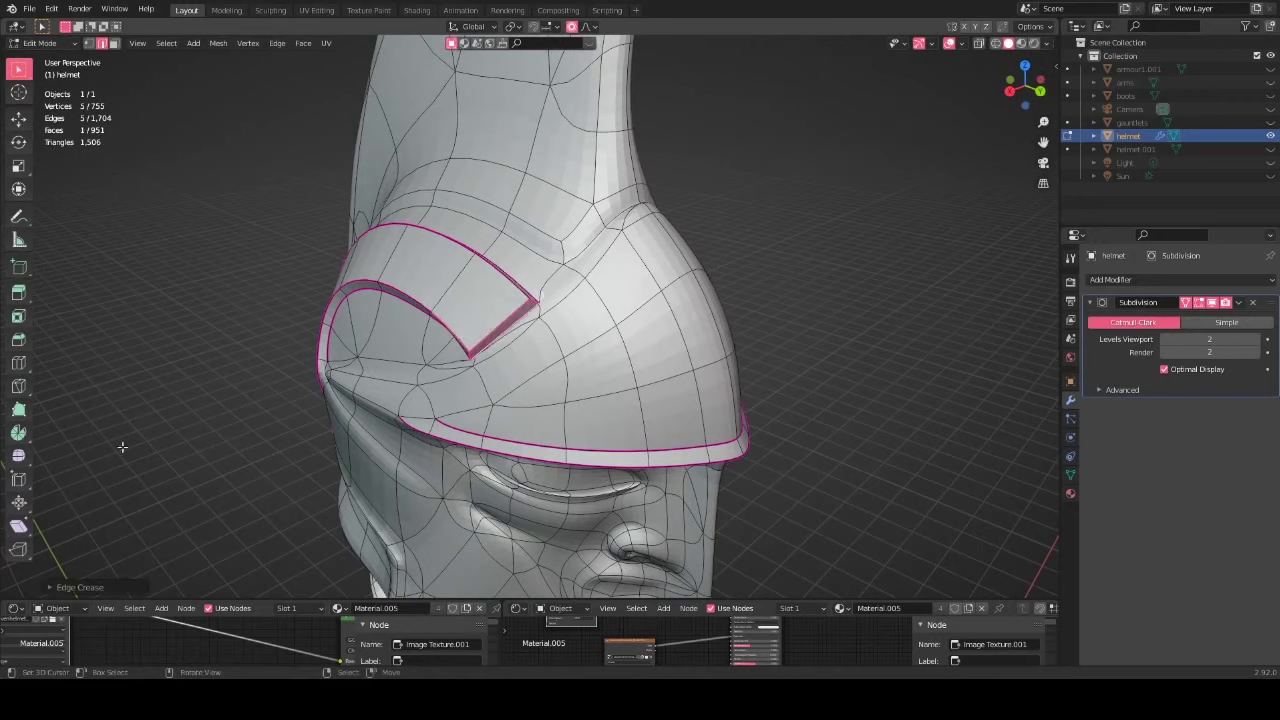
Step: Examine the creased helmet in Object Mode, comparing the sharpened side with the uncreased one
key(Tab)
middle_drag(434, 334, 477, 279)
middle_drag(552, 328, 458, 224)
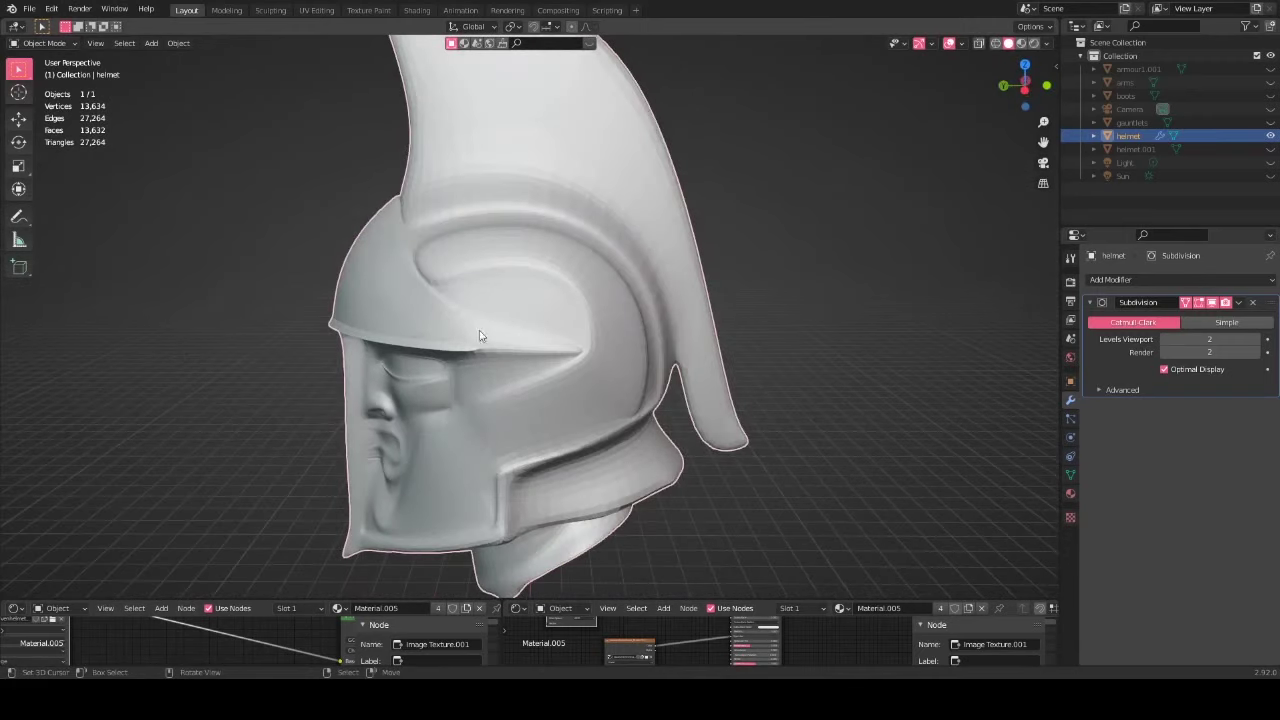
middle_drag(479, 336, 694, 249)
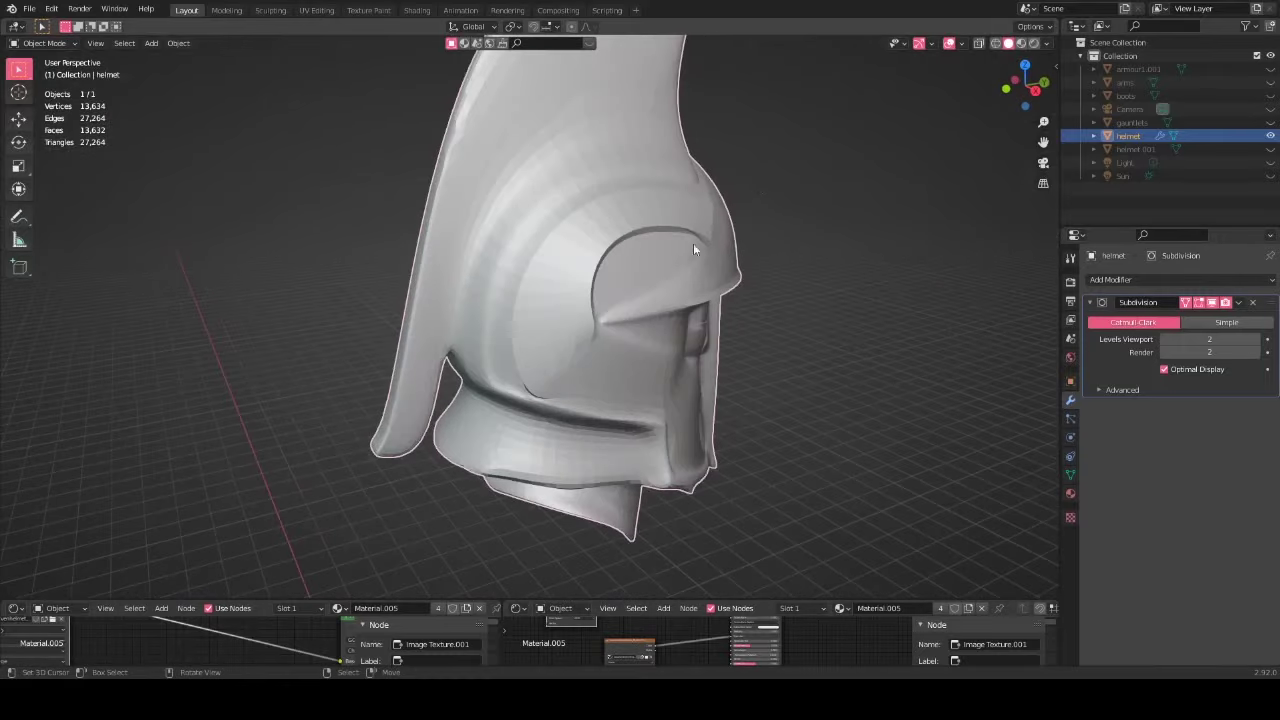
scroll(637, 262, up, 2)
middle_drag(596, 258, 691, 236)
middle_drag(507, 182, 654, 340)
Step: Crease the helmet's remaining hard edges around the cheek and neck guards, delete the eye faces, and return to Object Mode
scroll(540, 205, up, 3)
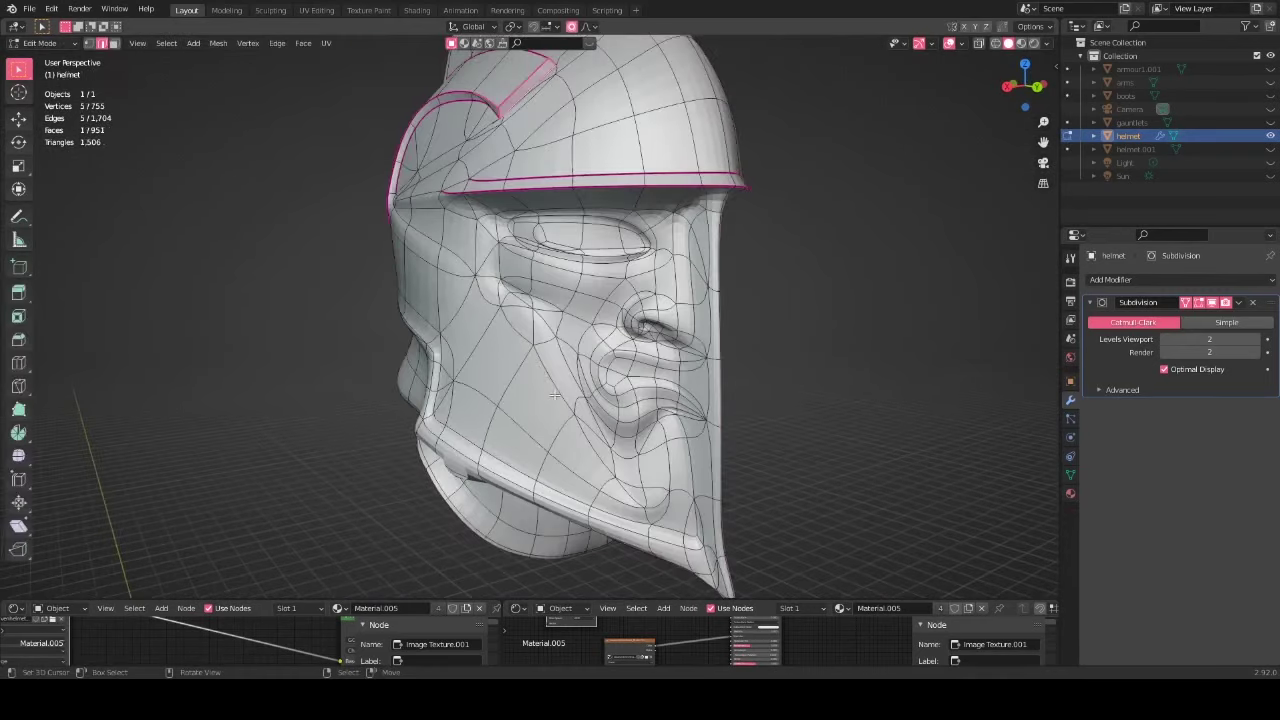
middle_drag(420, 236, 440, 255)
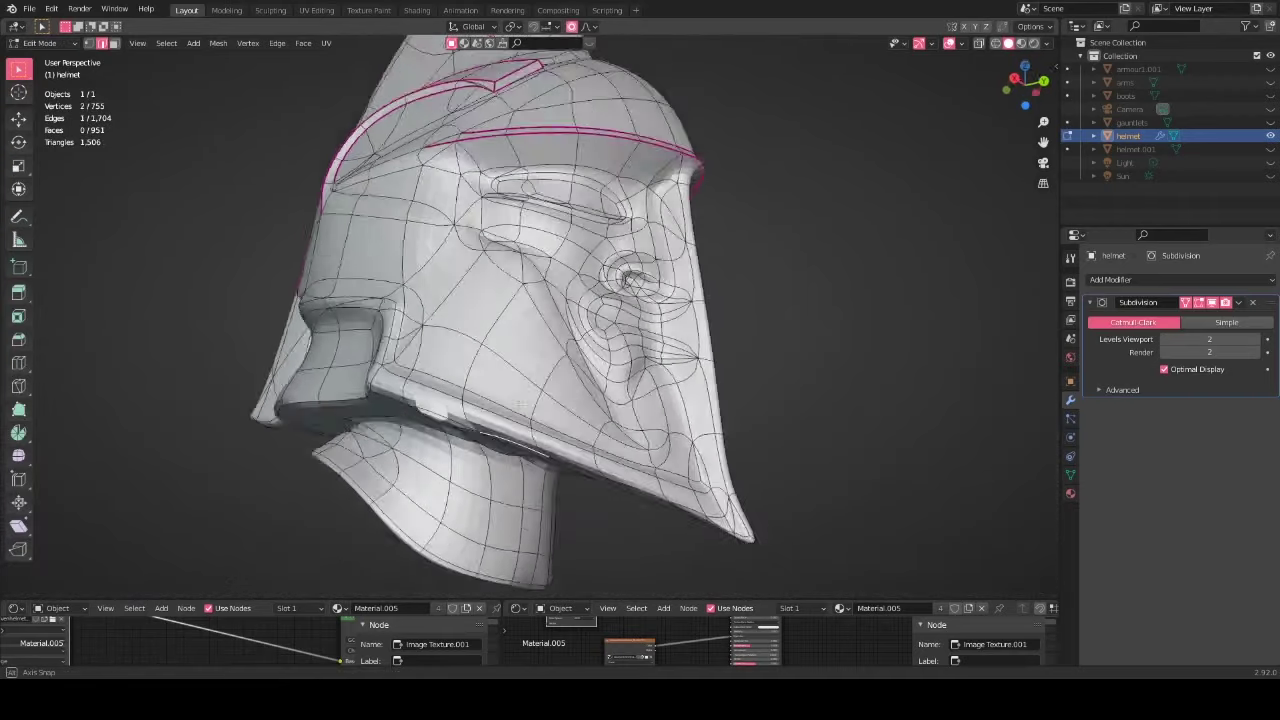
middle_drag(520, 405, 435, 405)
key(Tab)
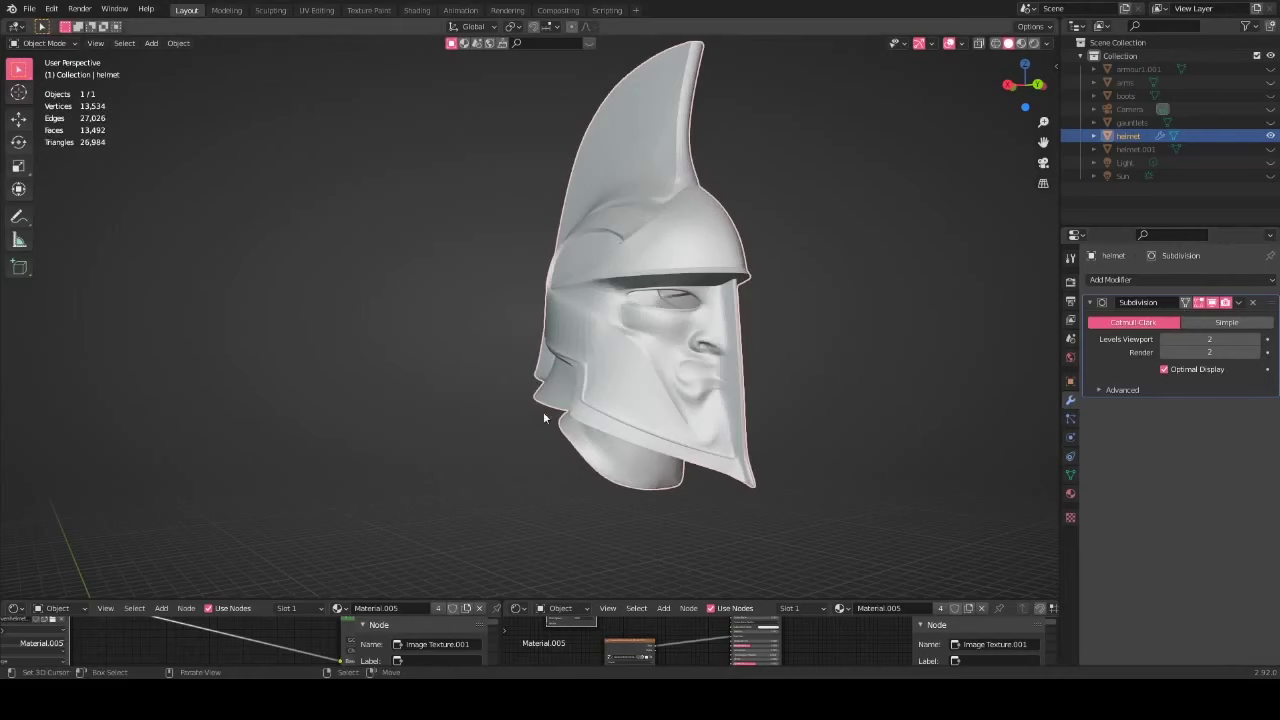
Step: Inspect the creased helmet from all sides, checking the base mesh with and without the Subdivision cage display
middle_drag(543, 411, 752, 322)
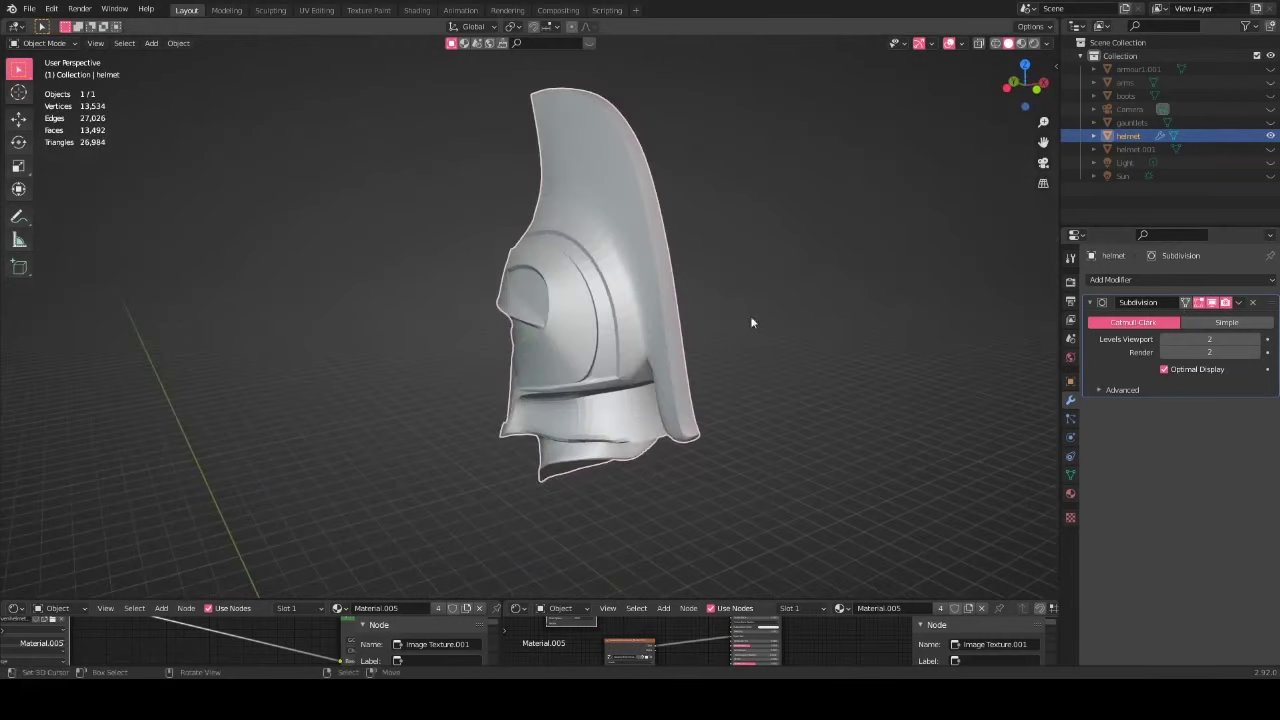
middle_drag(658, 343, 522, 347)
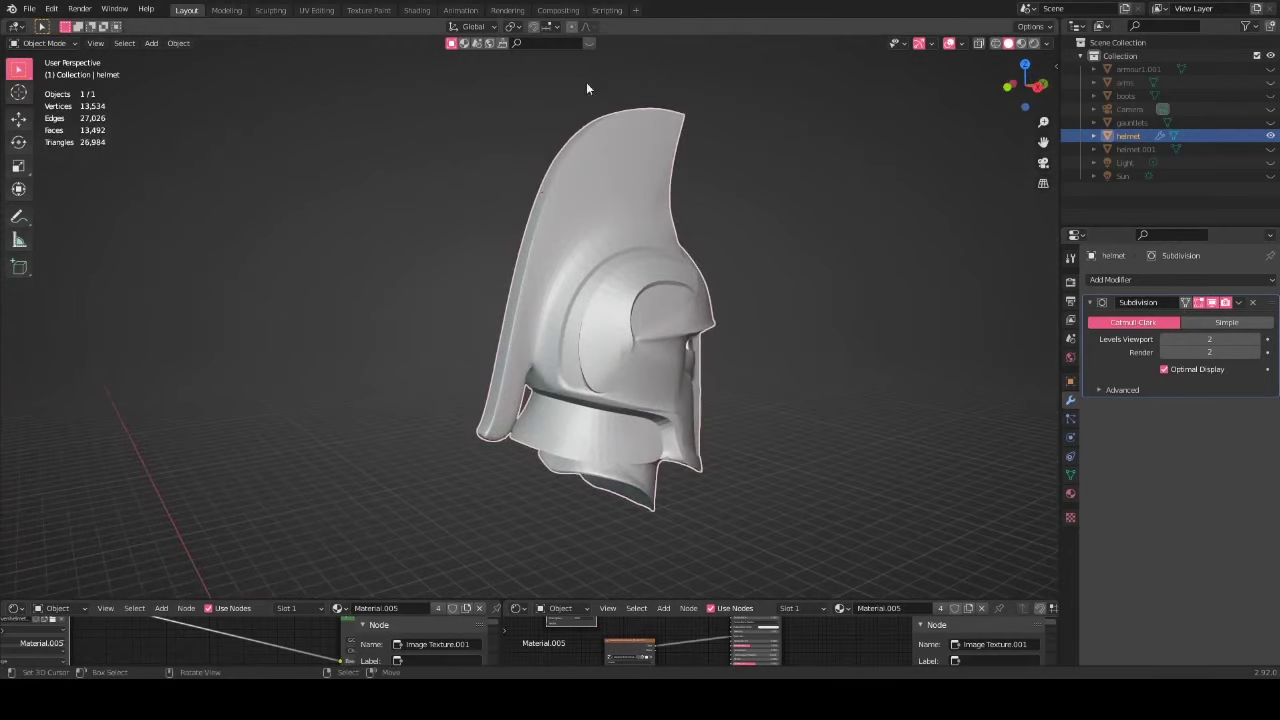
middle_drag(507, 167, 616, 255)
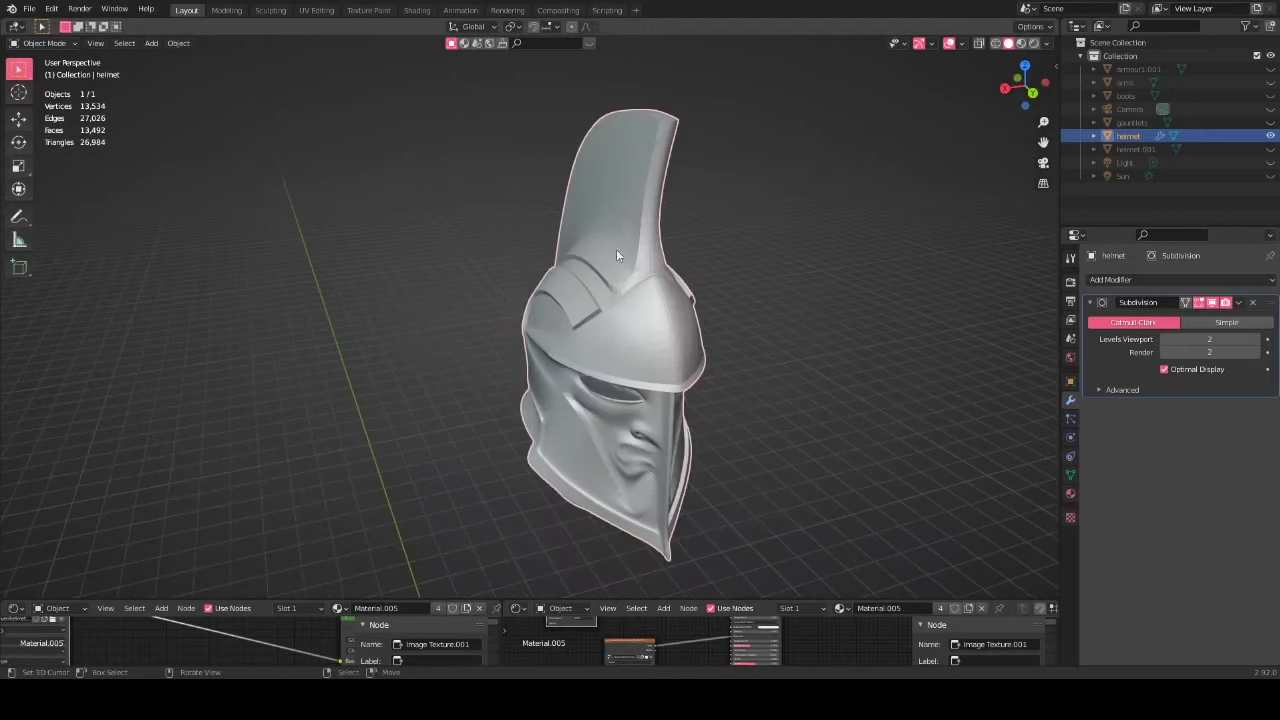
middle_drag(563, 297, 704, 314)
key(Tab)
scroll(504, 454, up, 6)
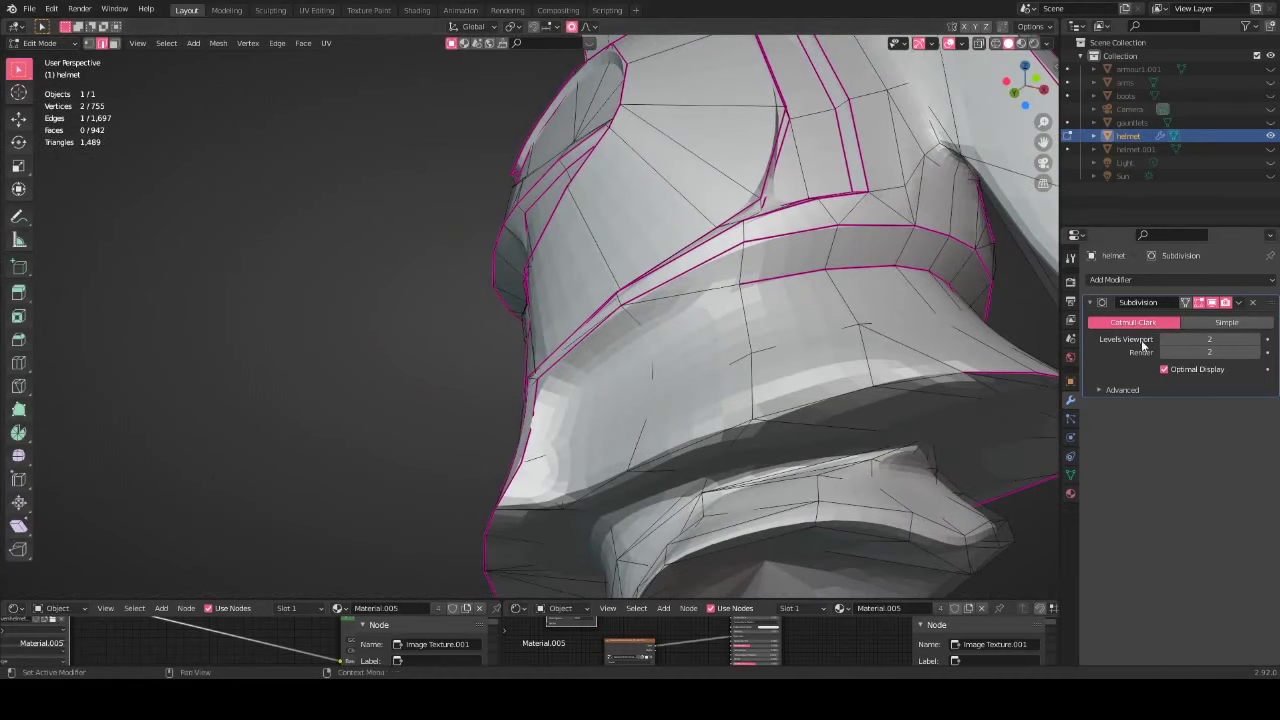
click(1186, 302)
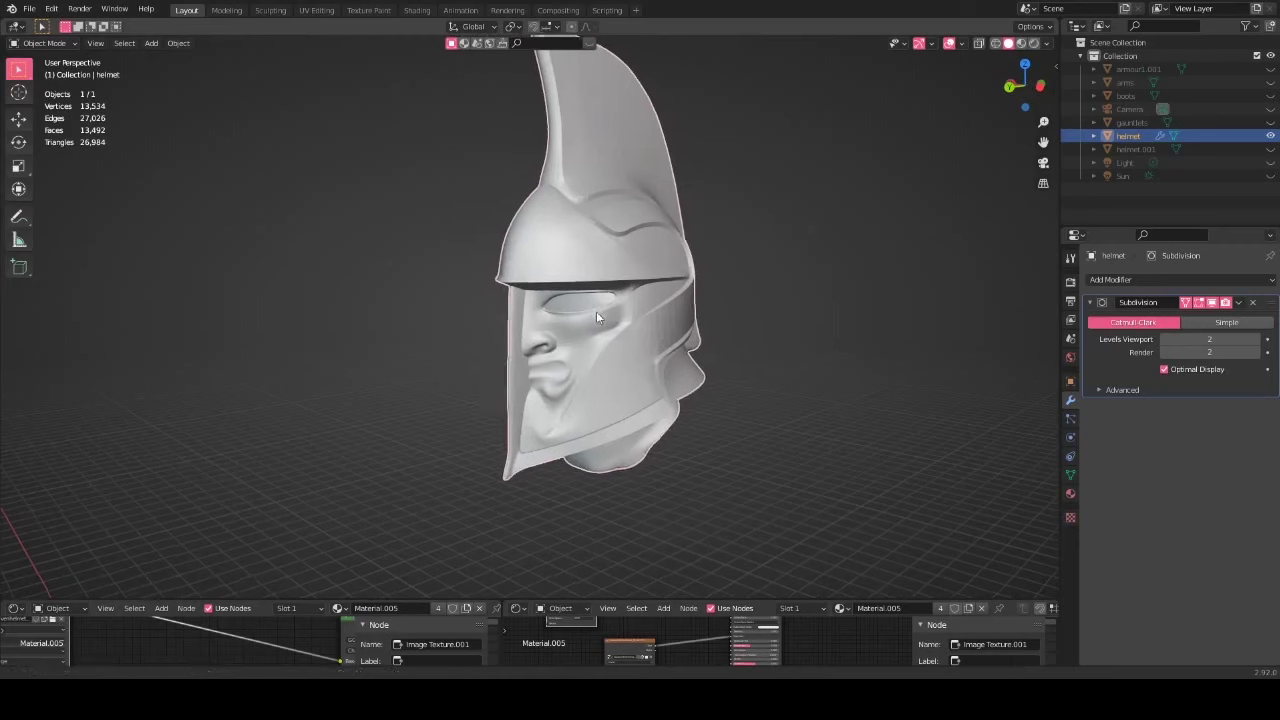
middle_drag(596, 311, 744, 407)
middle_drag(765, 404, 783, 398)
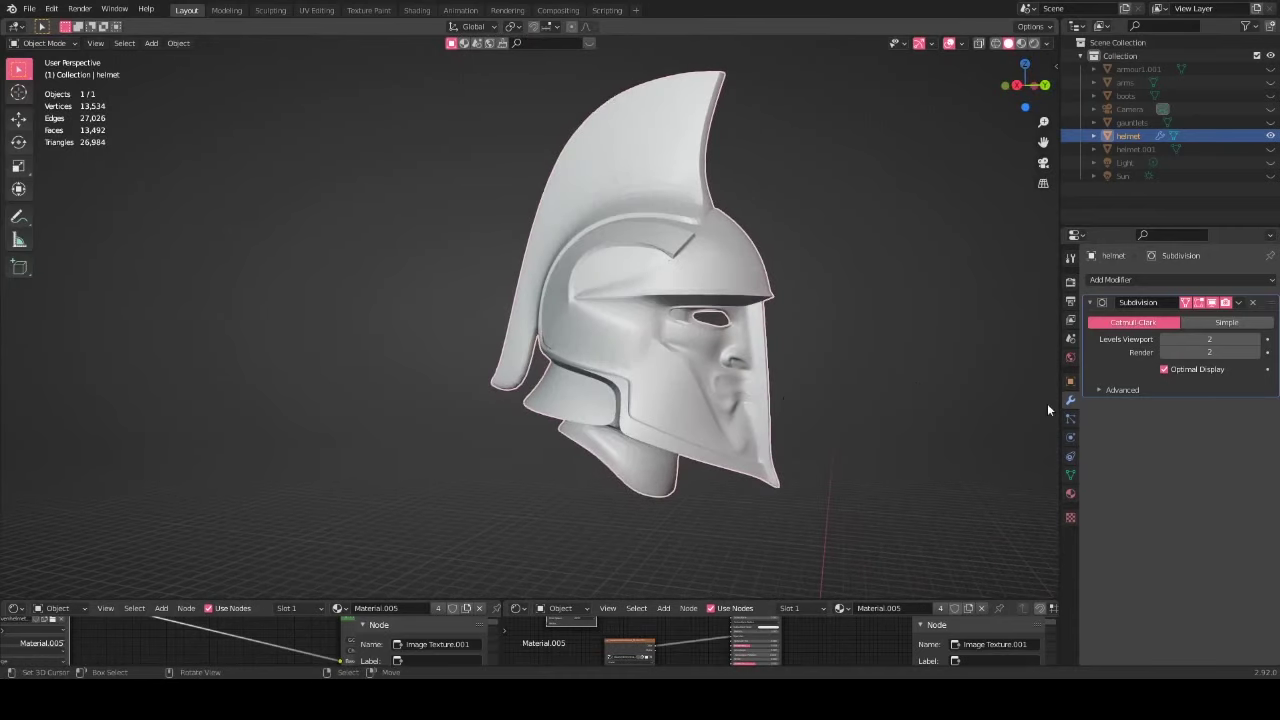
Step: Enlarge the node editors below the viewport and save the file
drag(660, 601, 668, 411)
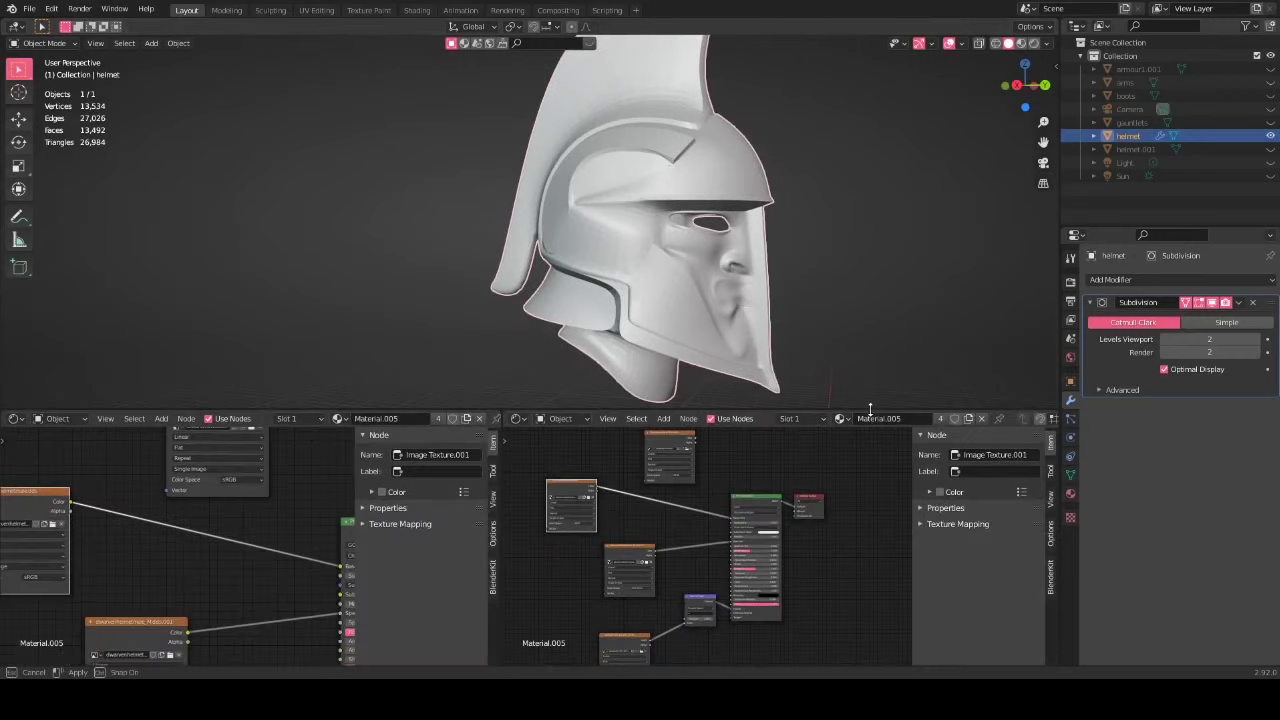
scroll(679, 357, down, 1)
middle_drag(695, 341, 677, 335)
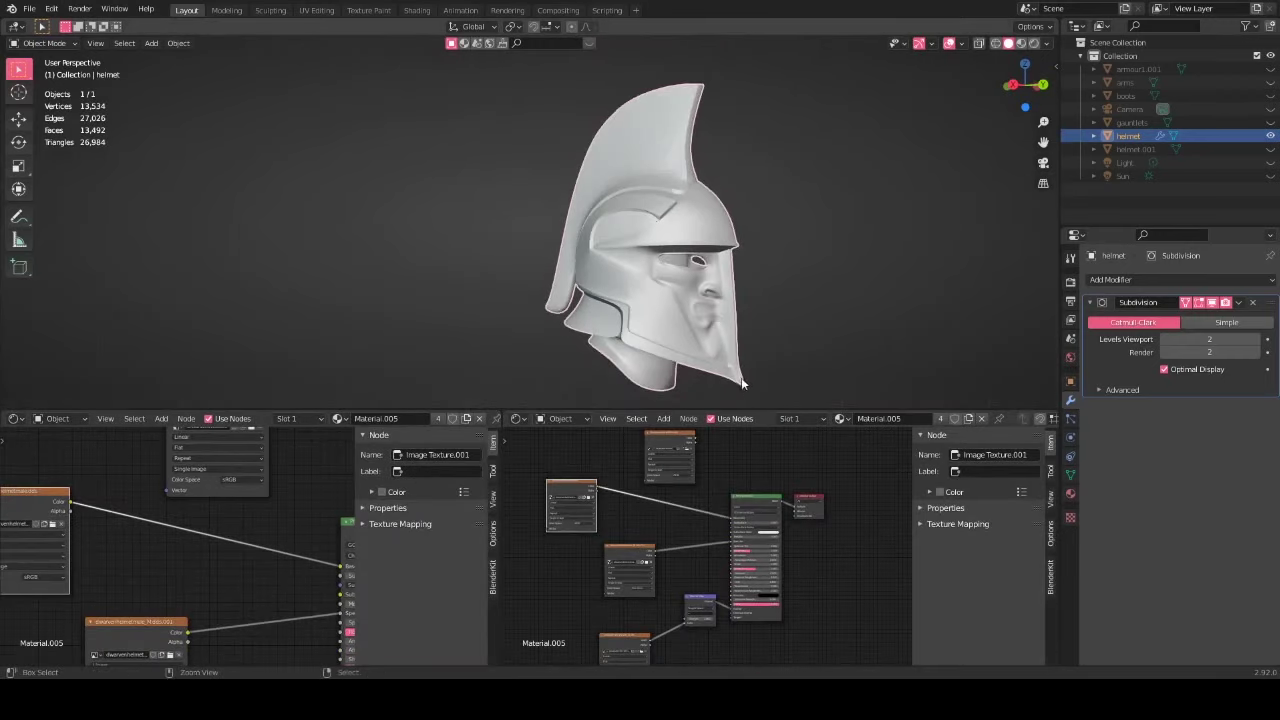
middle_drag(741, 377, 606, 356)
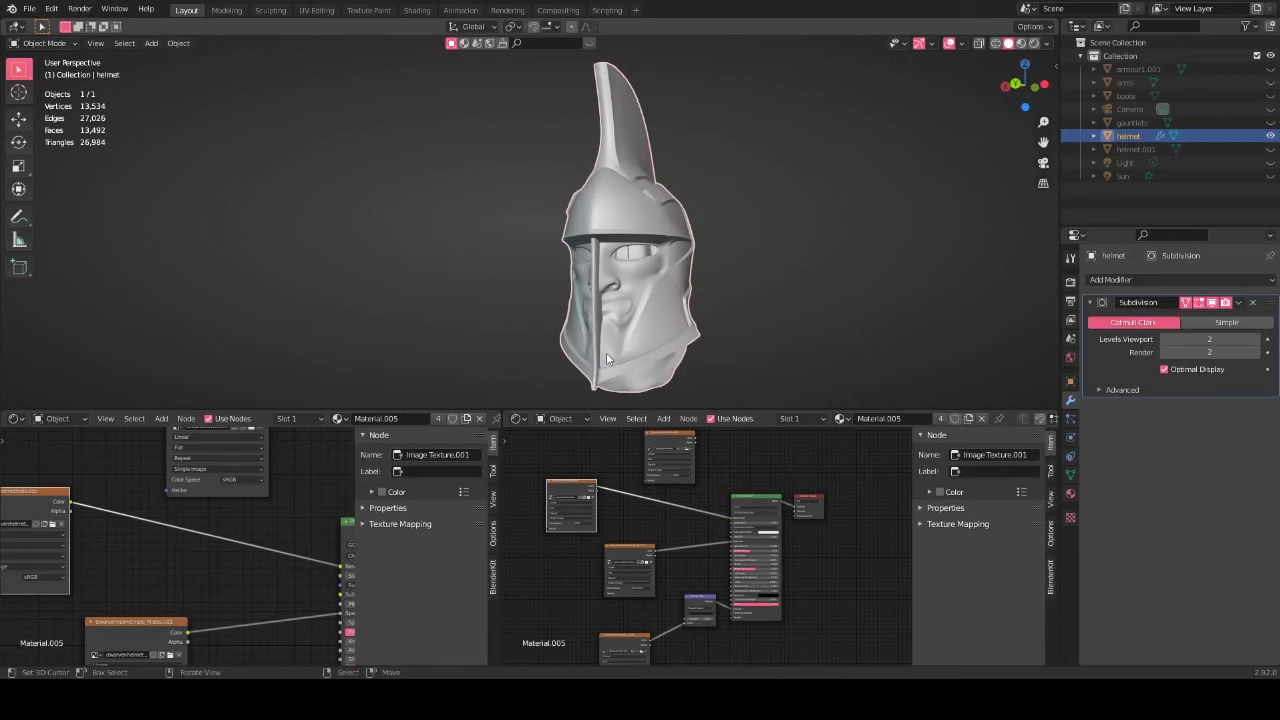
key(ctrl+s)
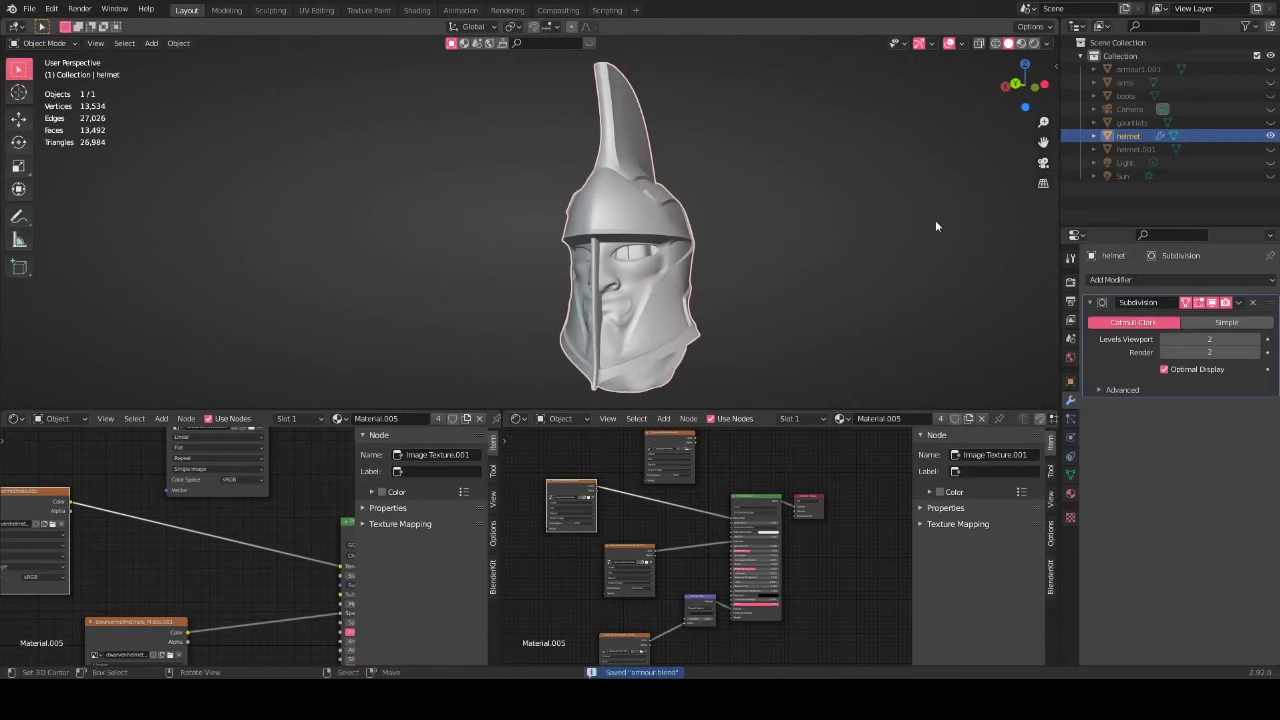
Step: Add a Displace modifier to the helmet after the Subdivision modifier
click(1155, 280)
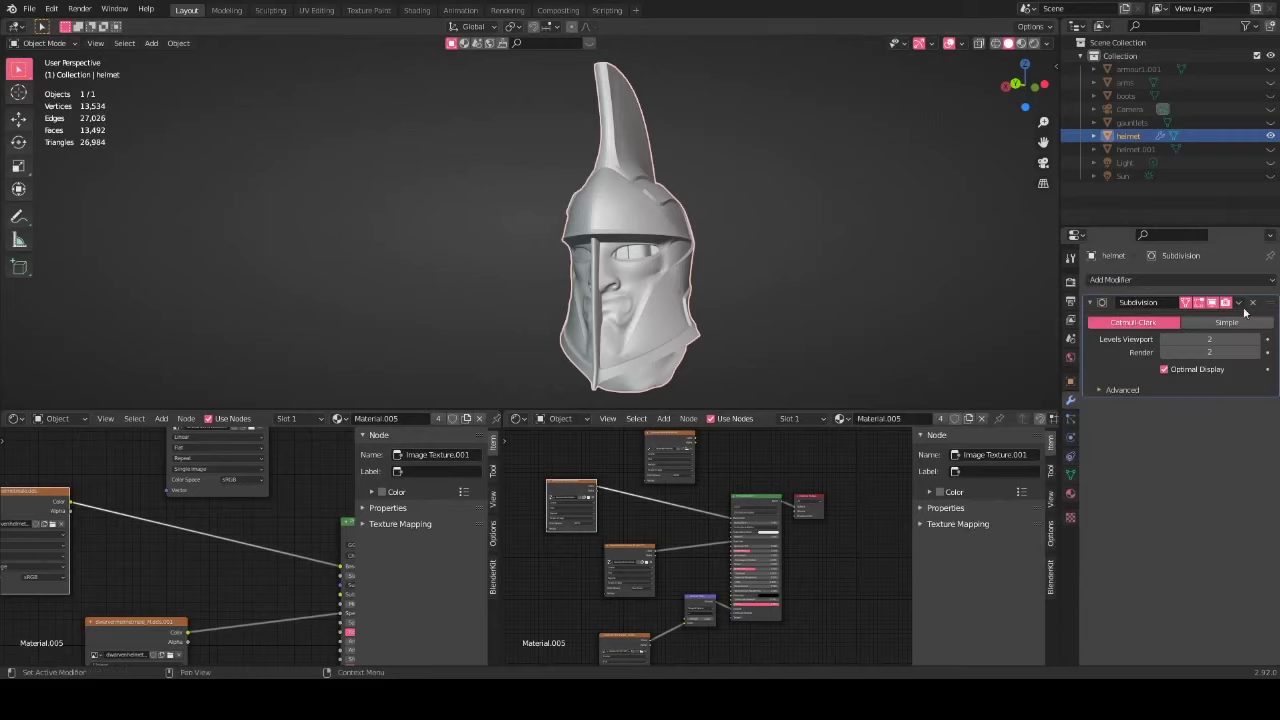
click(1223, 280)
click(1112, 361)
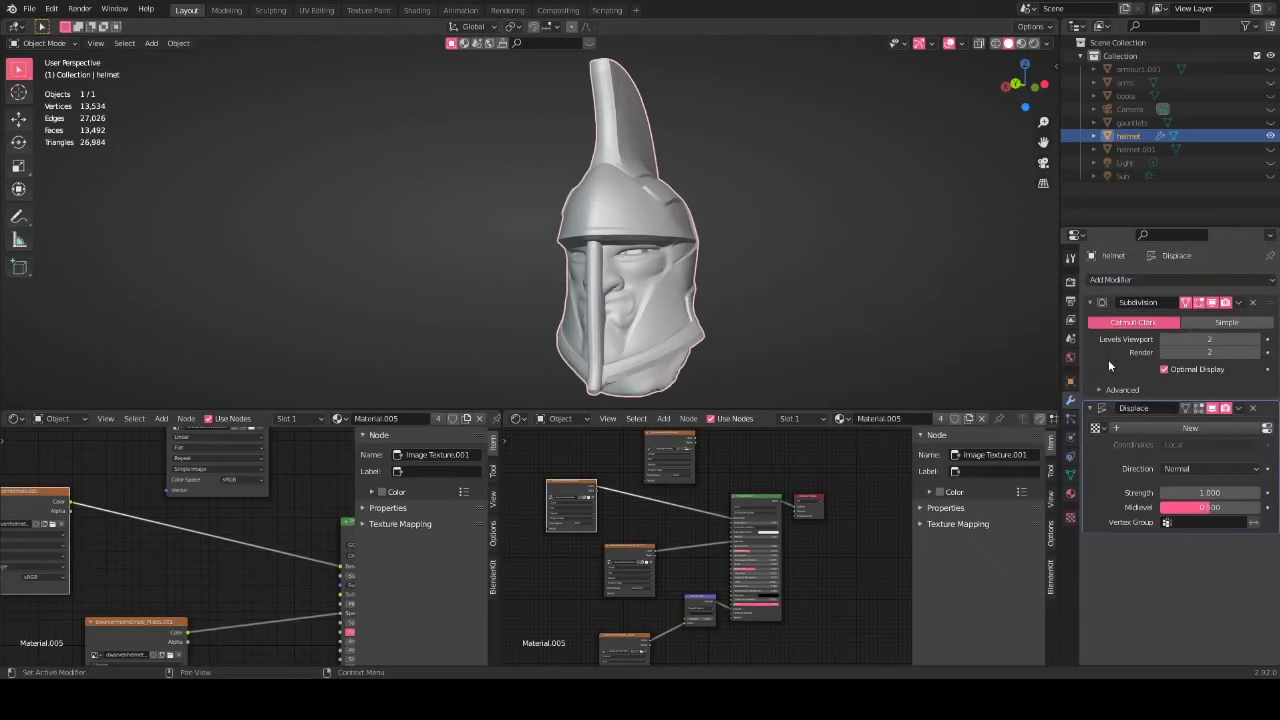
Step: Try a different Displace strength on the helmet and undo the change
scroll(642, 324, up, 2)
middle_drag(650, 318, 725, 283)
drag(1205, 492, 1264, 487)
key(ctrl+z)
middle_drag(800, 250, 764, 218)
scroll(764, 218, down, 1)
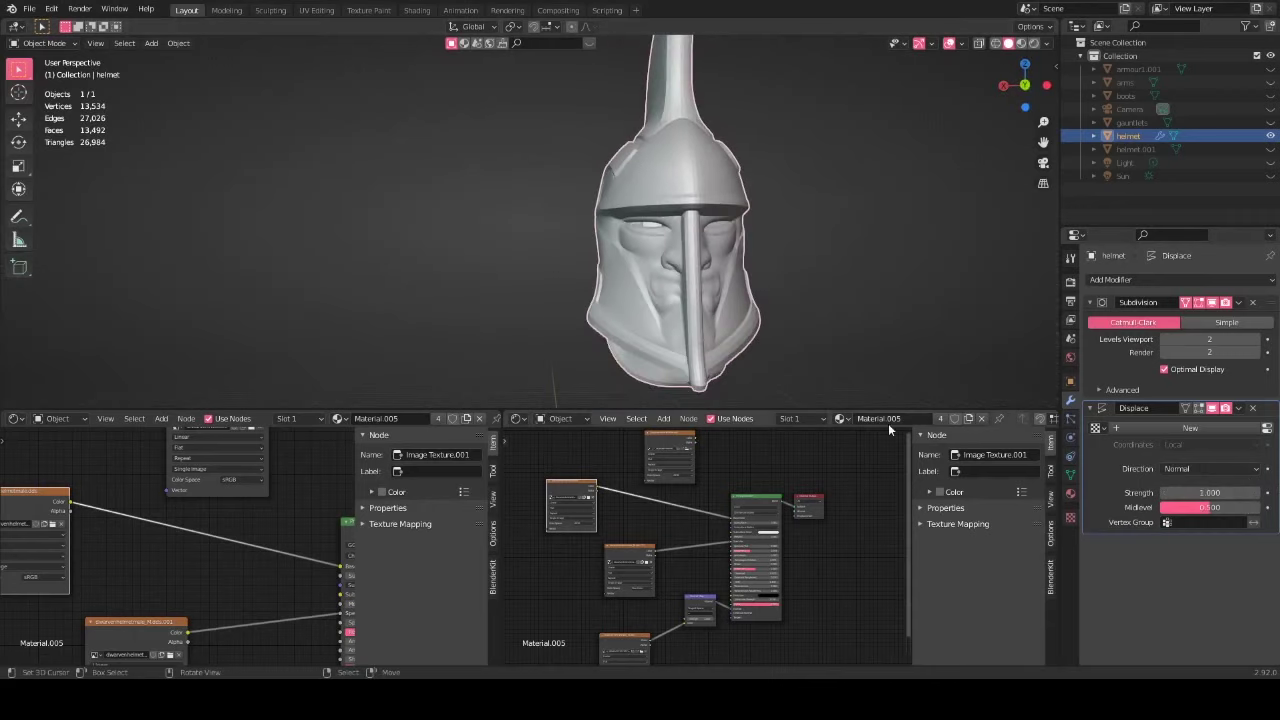
Step: Shrink the node editors to enlarge the viewport and set the solid shading colour to Texture
drag(880, 411, 880, 570)
middle_drag(820, 470, 714, 452)
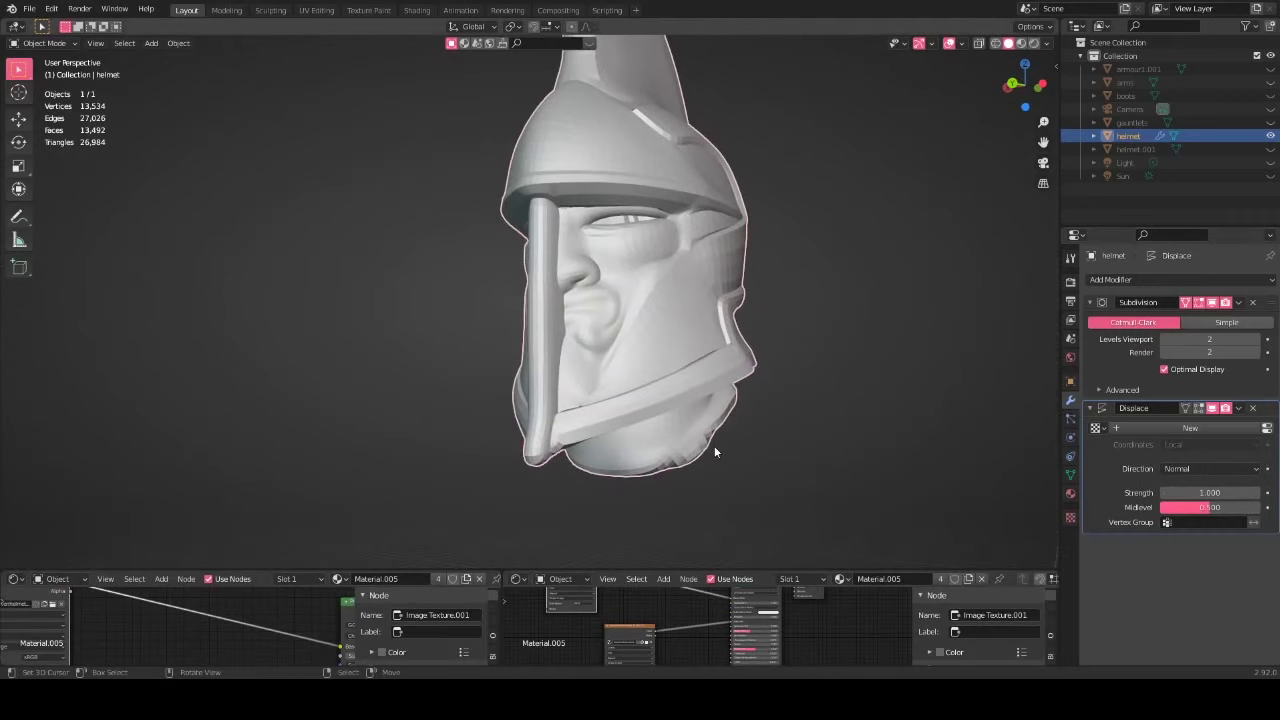
click(1046, 43)
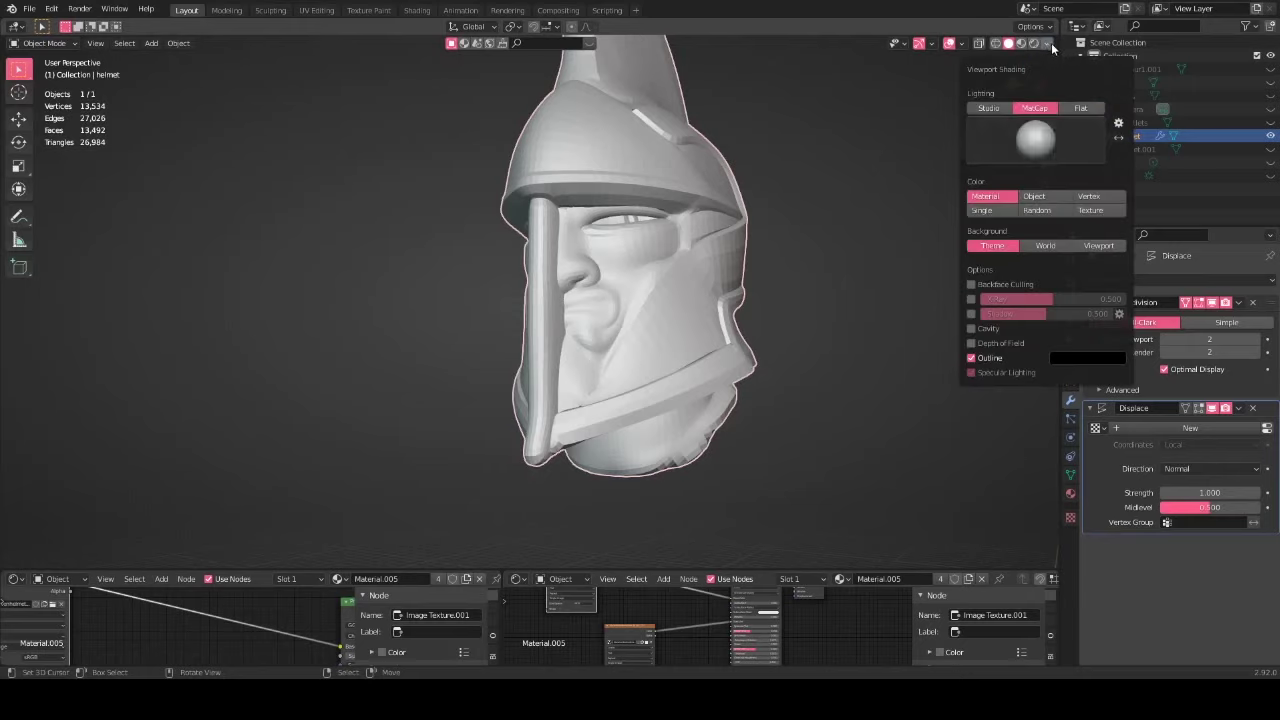
click(1088, 212)
mouse_move(746, 203)
middle_down()
mouse_move(666, 294)
mouse_move(623, 306)
mouse_move(757, 298)
middle_up()
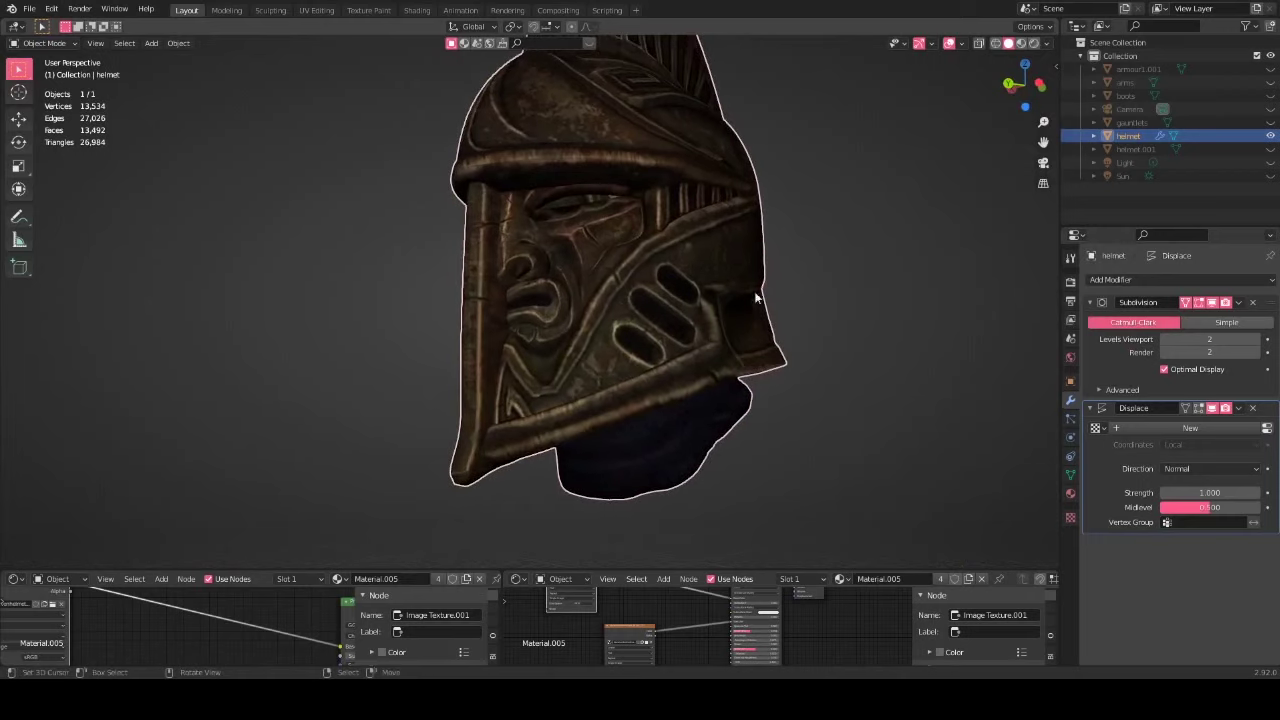
Step: Test the Displace strength on the textured helmet, cancelling the adjustment
drag(1205, 492, 1170, 490)
right_click(1204, 490)
middle_drag(768, 183, 900, 320)
Step: Create a texture for the helmet's Displace modifier using the dwarvenhelmetmale_N.dds image
click(1070, 517)
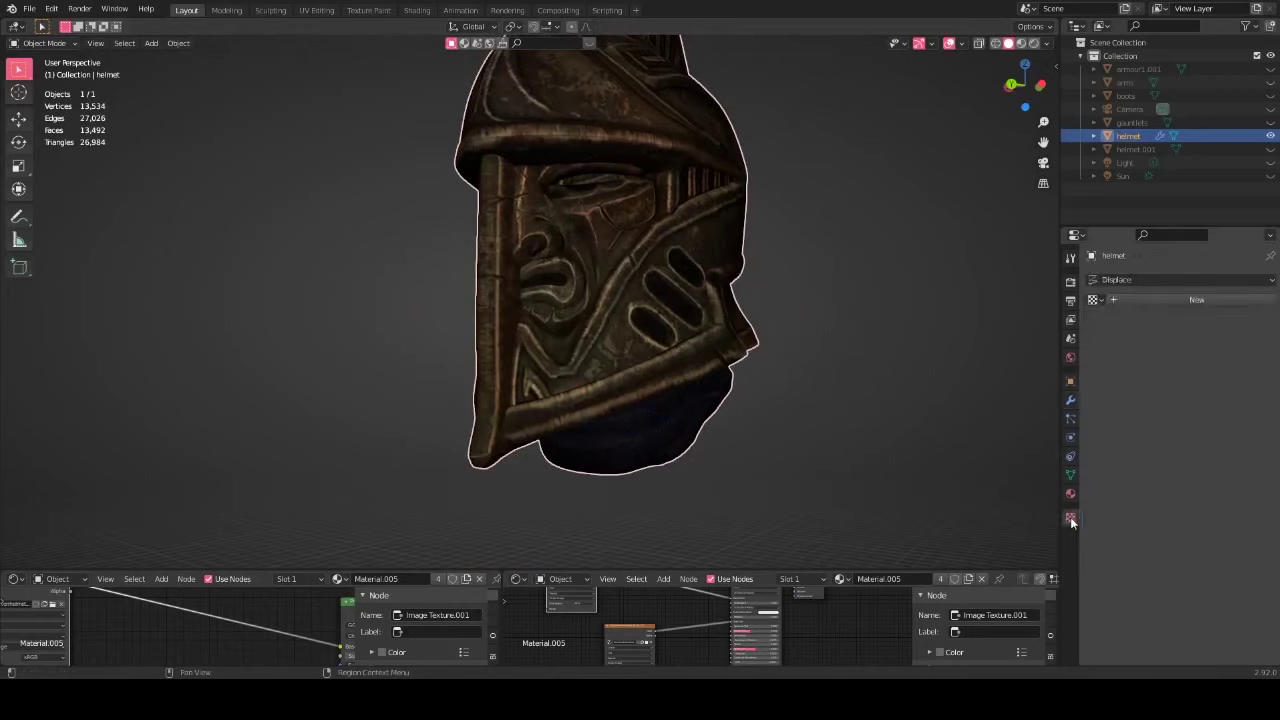
click(1124, 302)
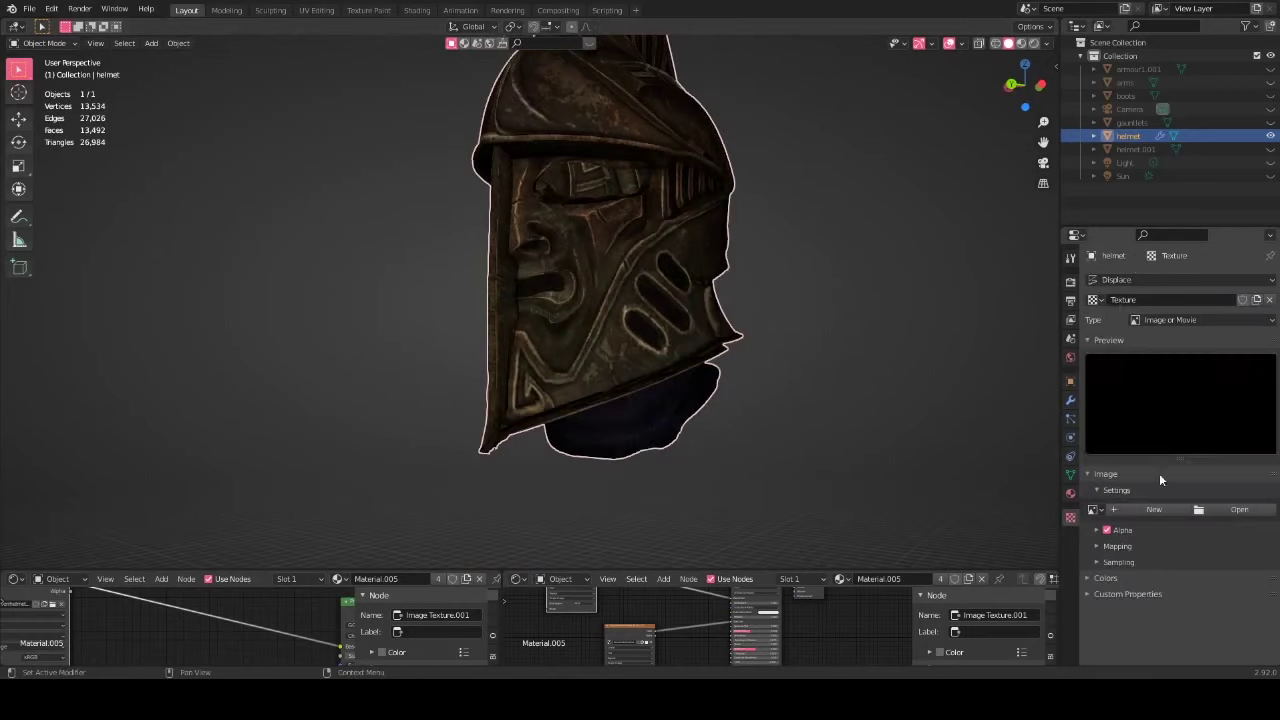
click(1096, 510)
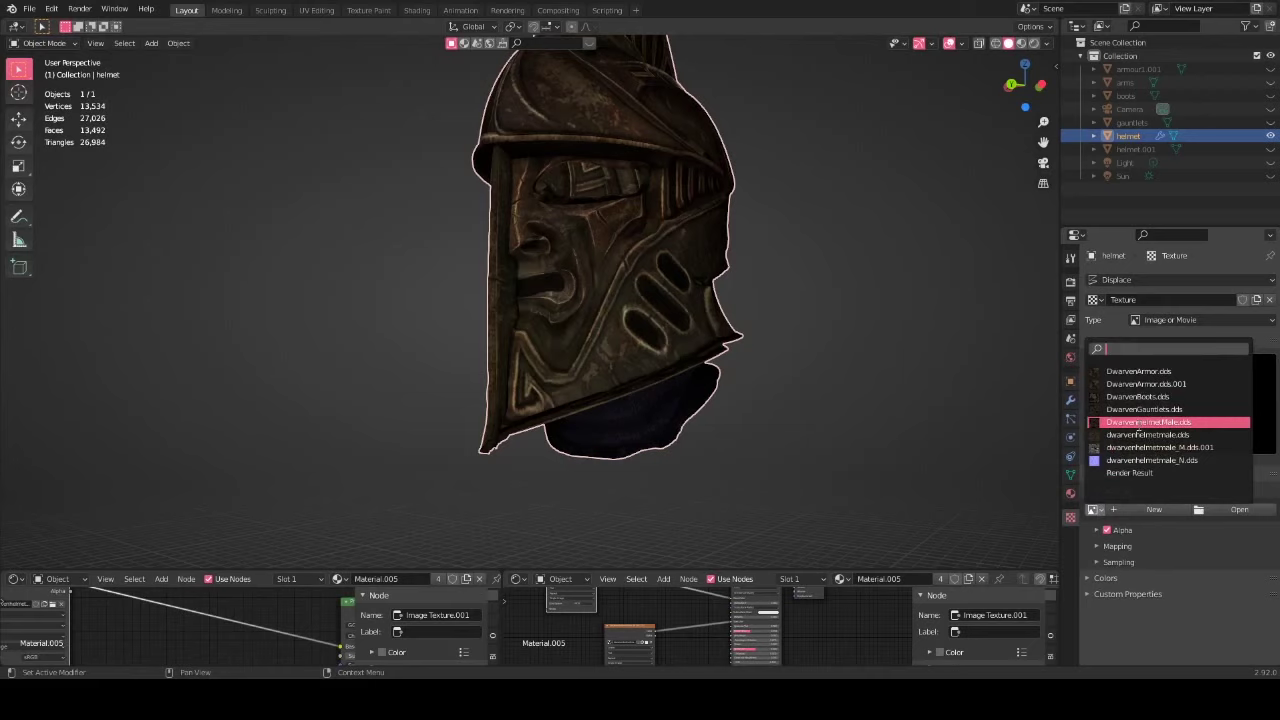
click(1158, 456)
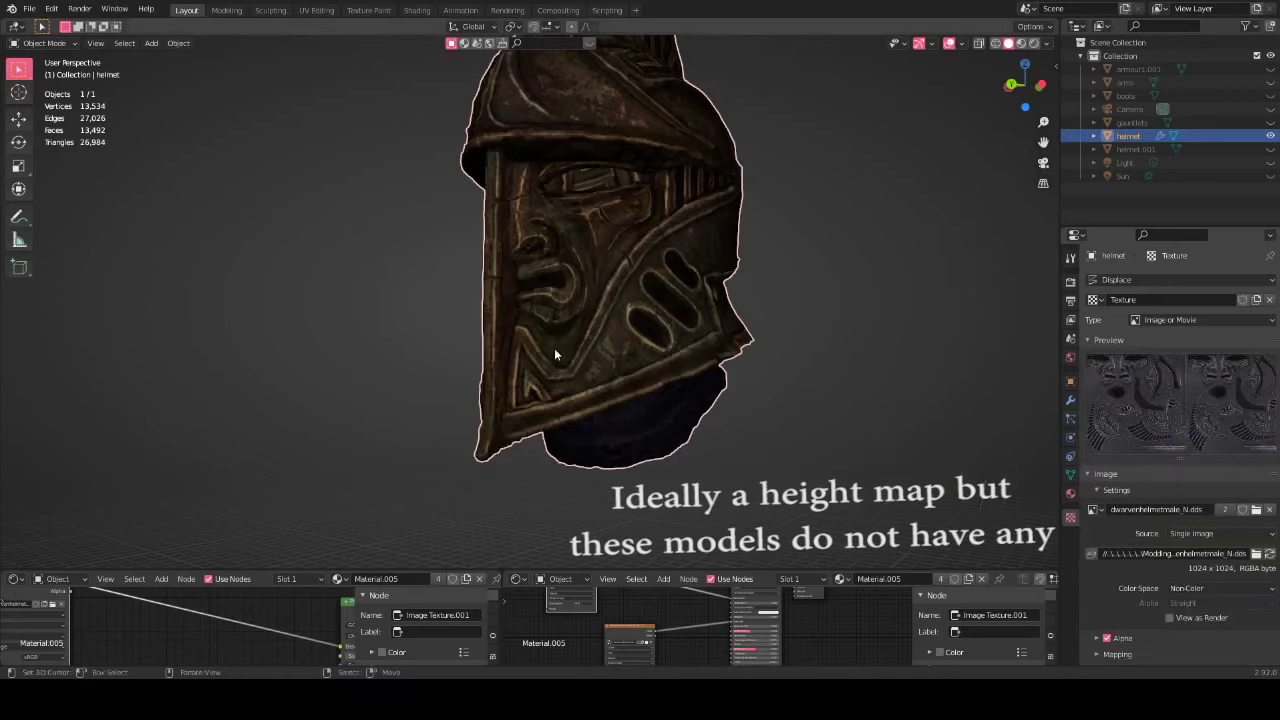
middle_drag(554, 348, 712, 352)
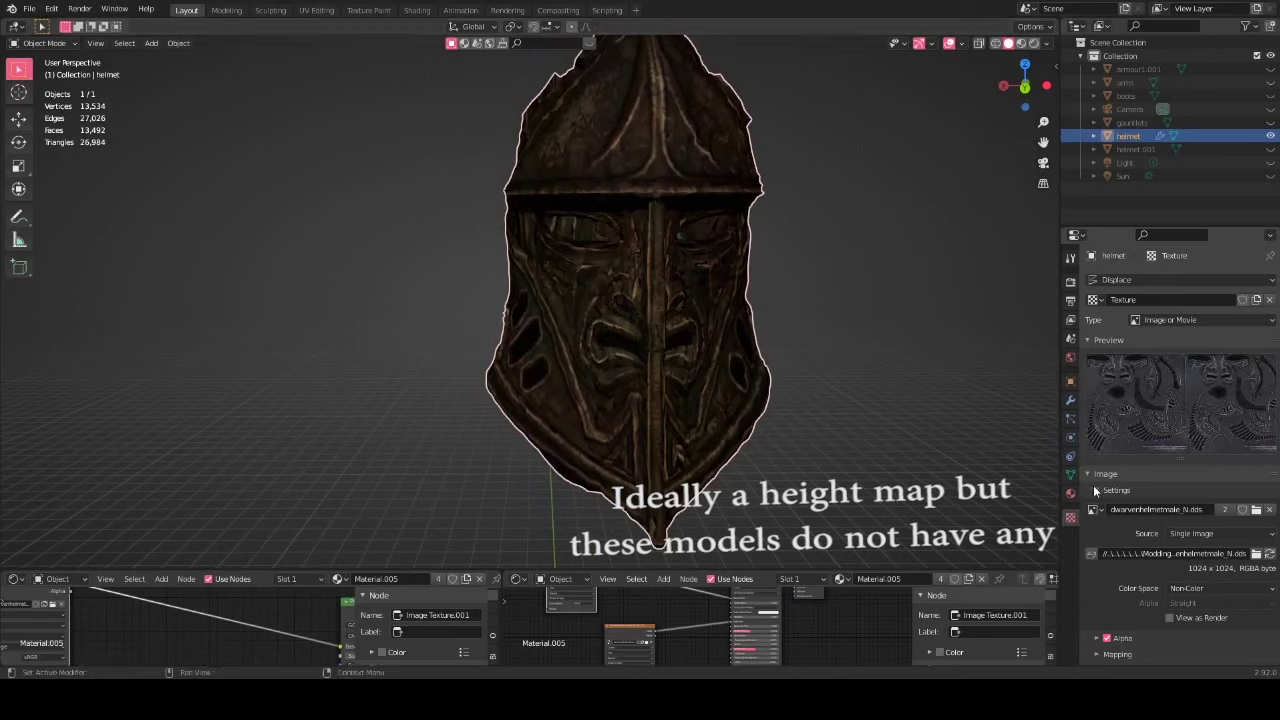
Step: Set the Displace modifier's texture coordinates to UV
click(1071, 400)
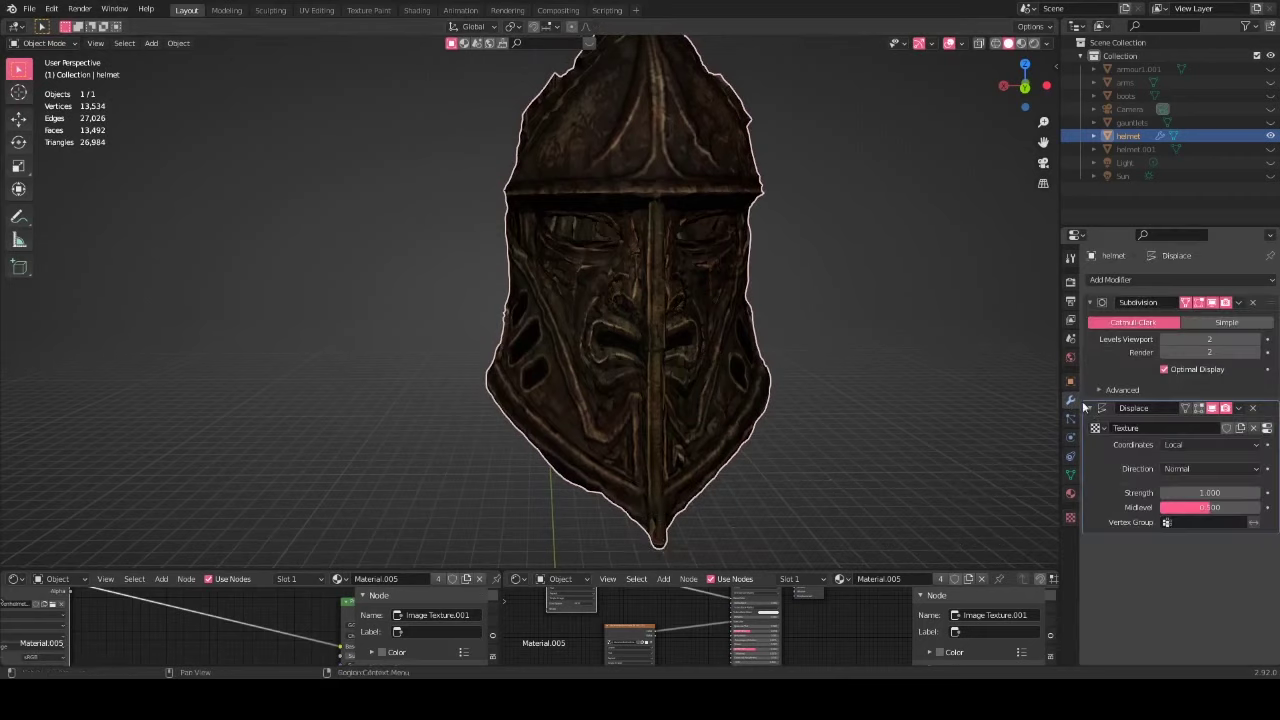
click(1198, 443)
click(1198, 444)
click(1198, 444)
click(1049, 45)
click(1184, 445)
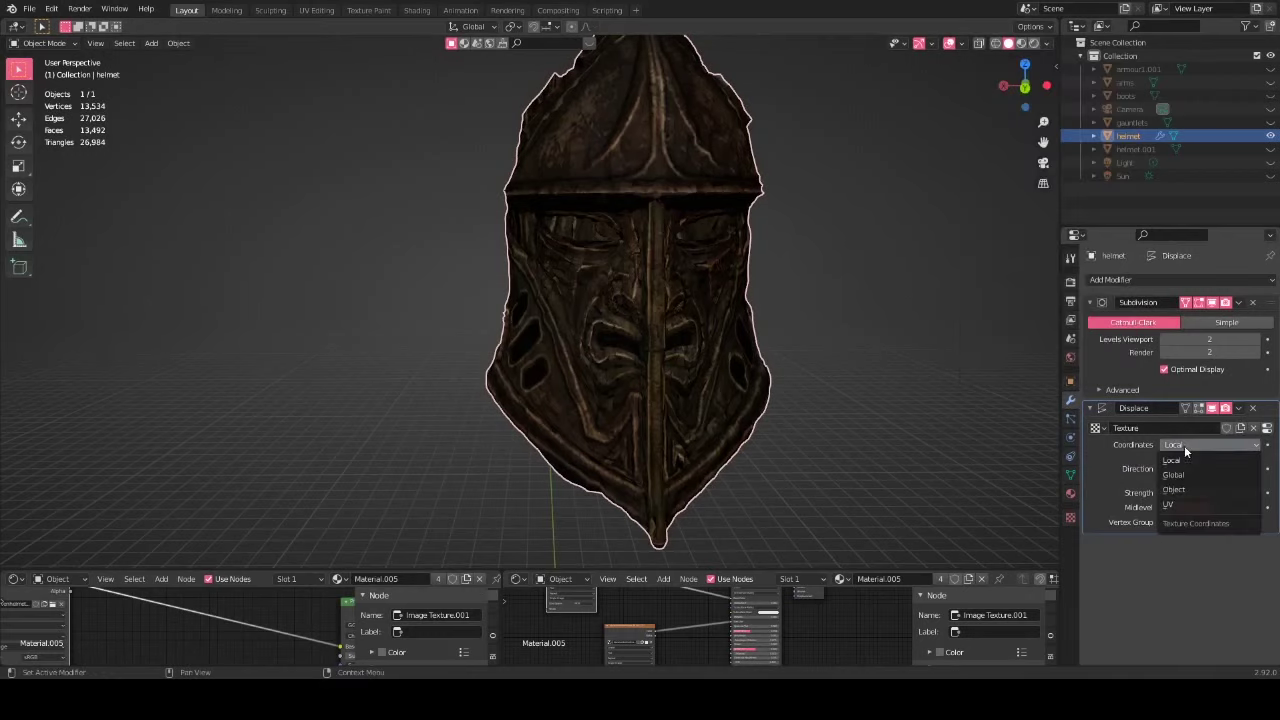
click(1195, 505)
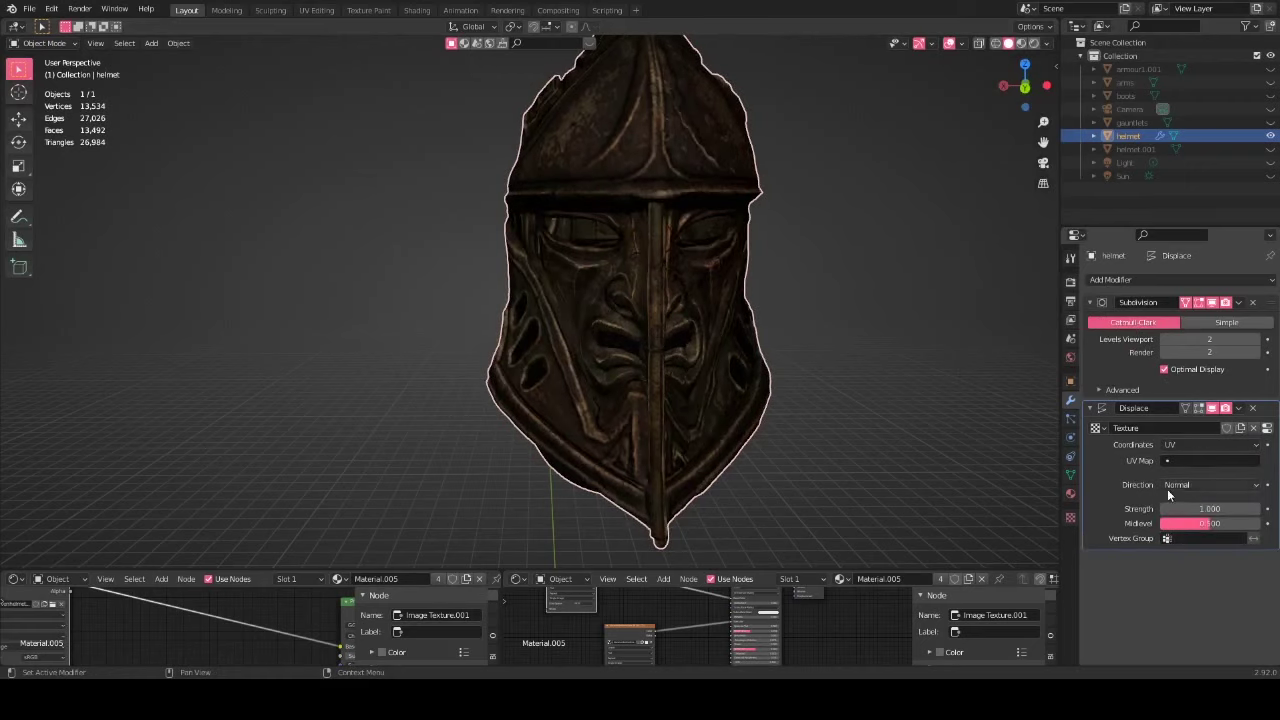
Step: Set the solid shading colour to Single to show the displaced helmet without its texture
click(1052, 45)
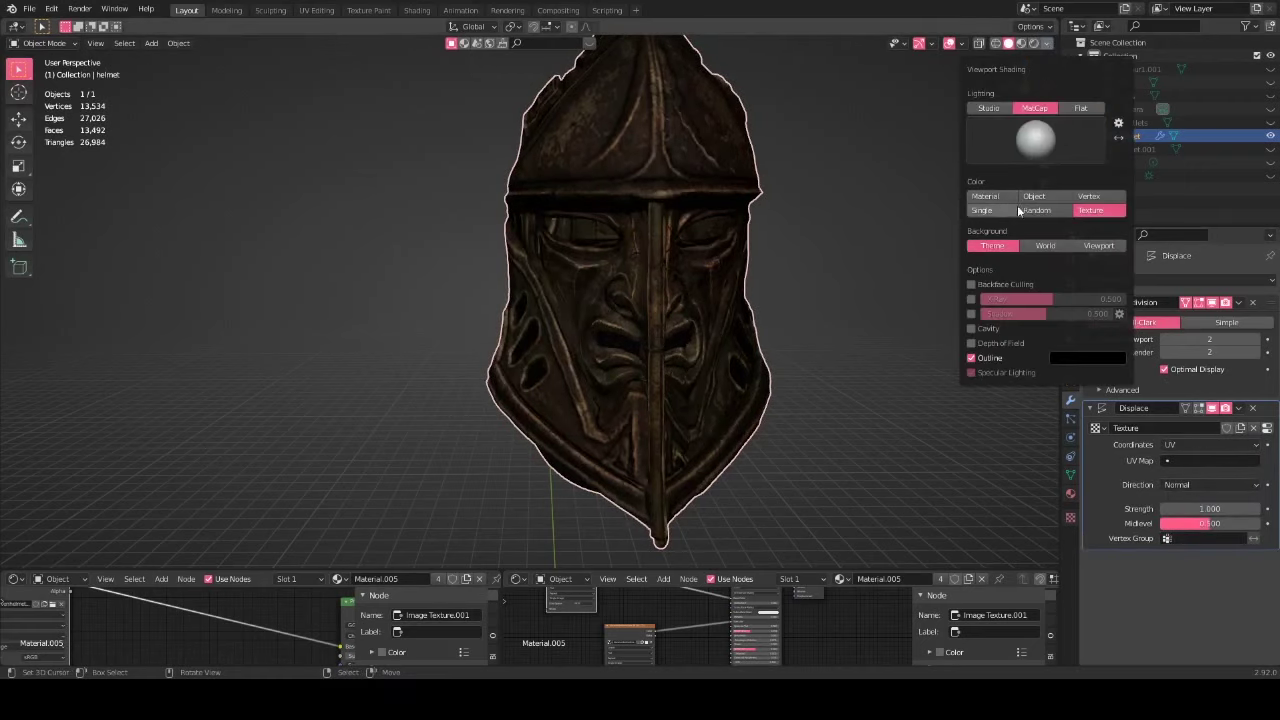
click(1005, 210)
mouse_move(811, 309)
middle_down()
mouse_move(903, 300)
mouse_move(645, 392)
mouse_move(654, 414)
mouse_move(535, 405)
mouse_move(523, 425)
middle_up()
middle_drag(628, 400, 675, 366)
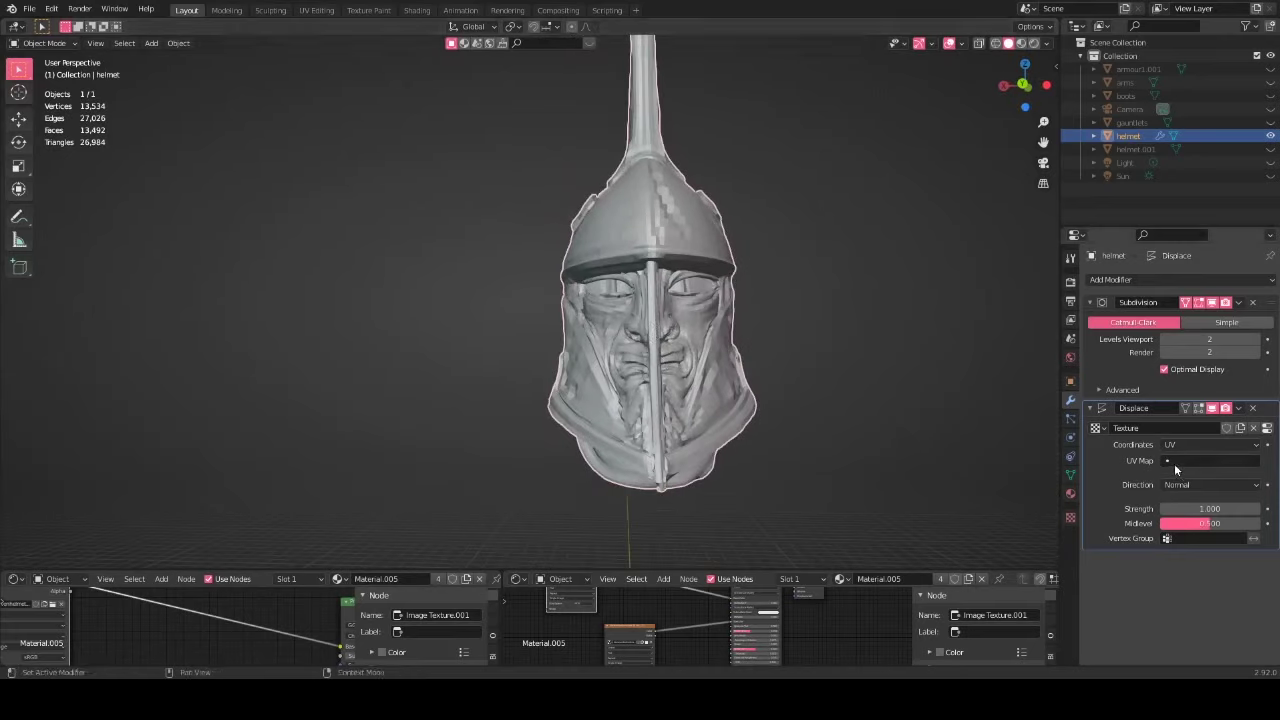
Step: Raise the helmet's Subdivision viewport level to 4
click(1257, 340)
click(1257, 340)
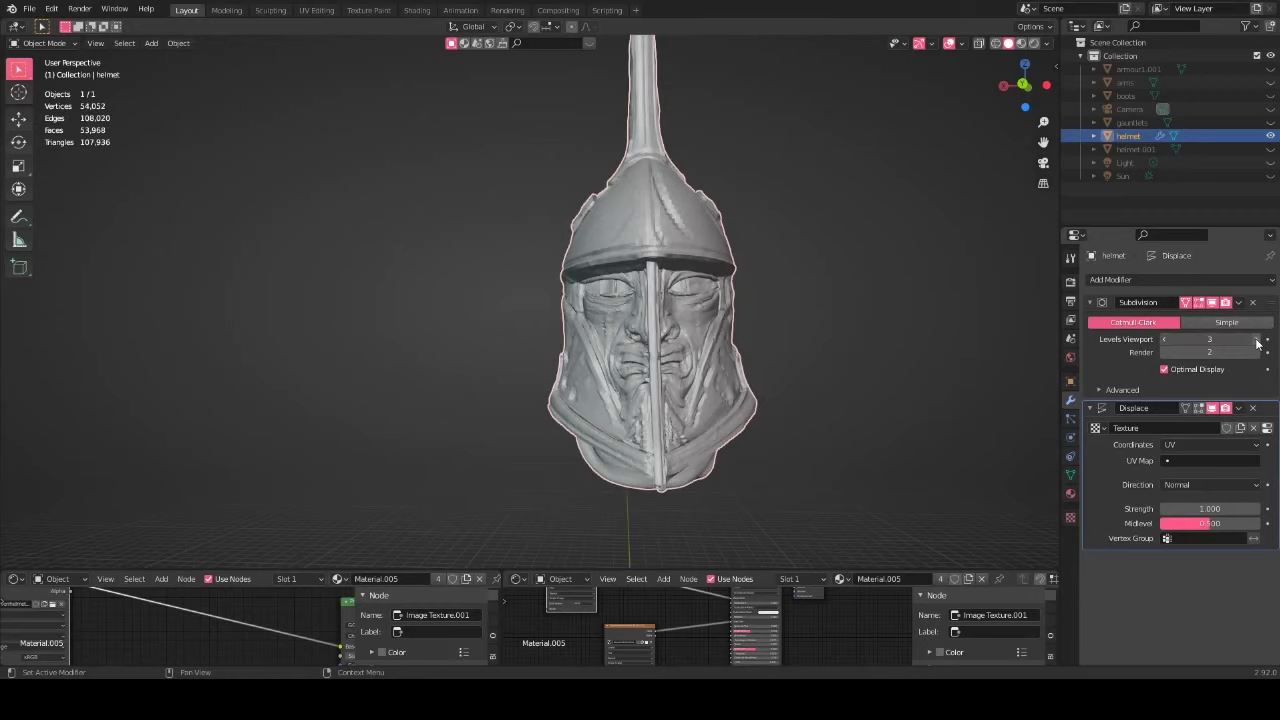
middle_drag(760, 310, 720, 397)
scroll(624, 412, up, 5)
scroll(793, 307, down, 5)
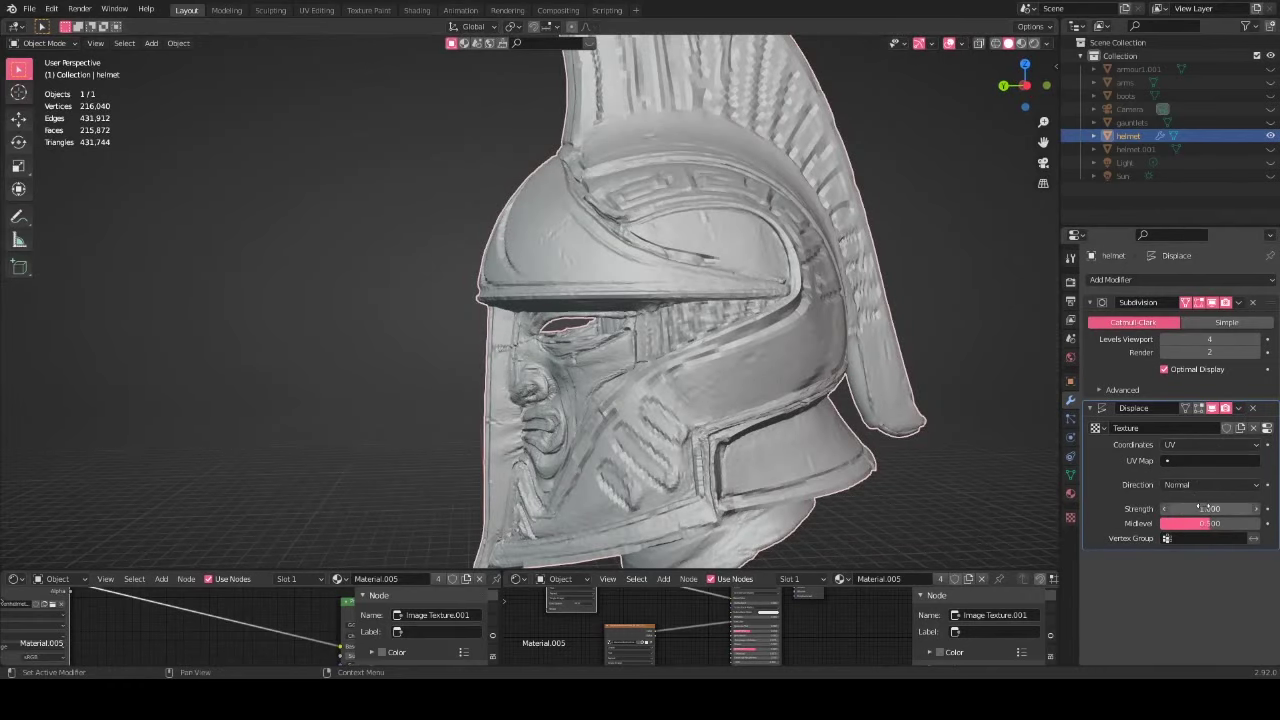
Step: Try a Displace strength of 1.766 on the helmet and undo the change
drag(1188, 508, 1152, 512)
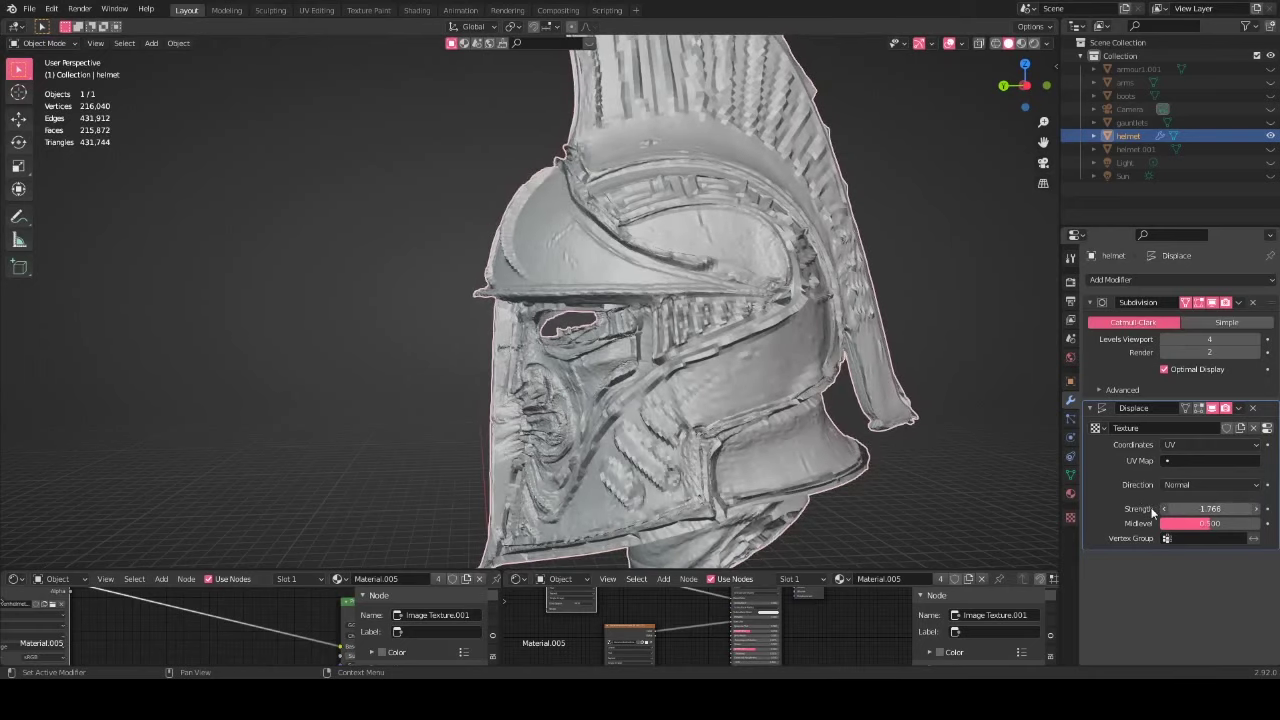
key(ctrl+z)
middle_drag(660, 420, 737, 406)
scroll(730, 430, down, 3)
middle_drag(724, 451, 588, 339)
scroll(625, 190, up, 4)
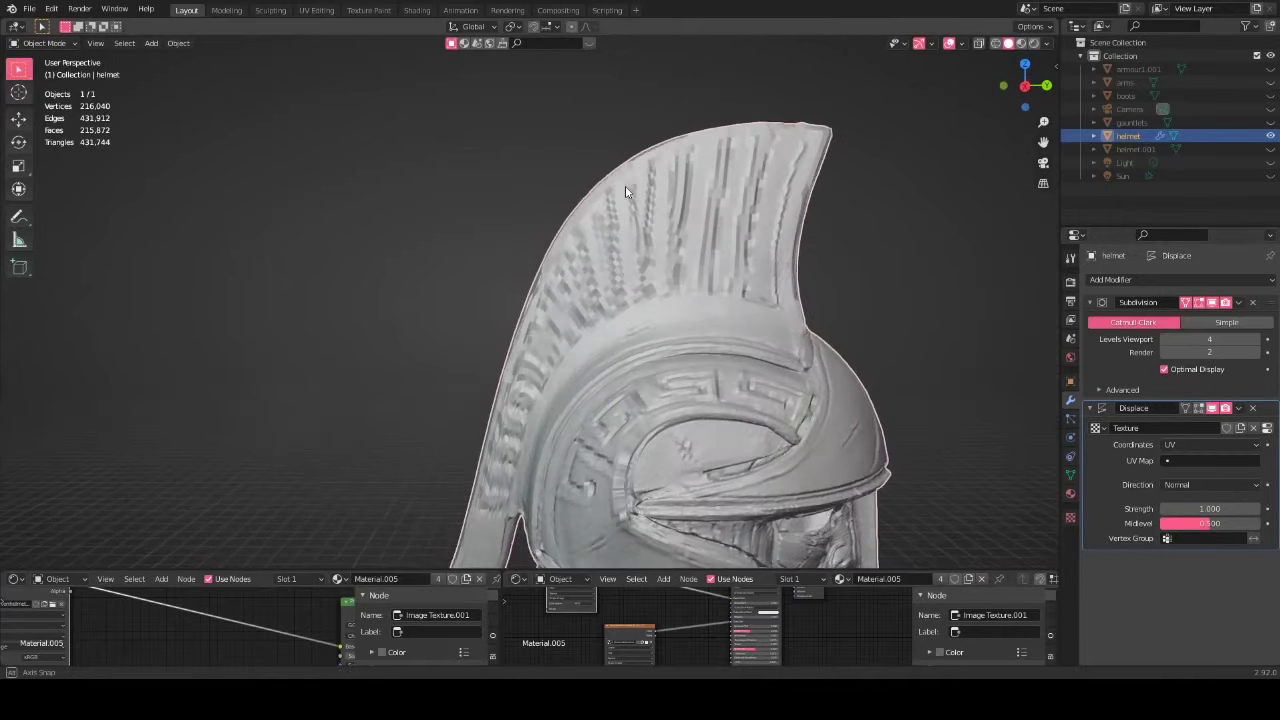
middle_drag(625, 185, 720, 420)
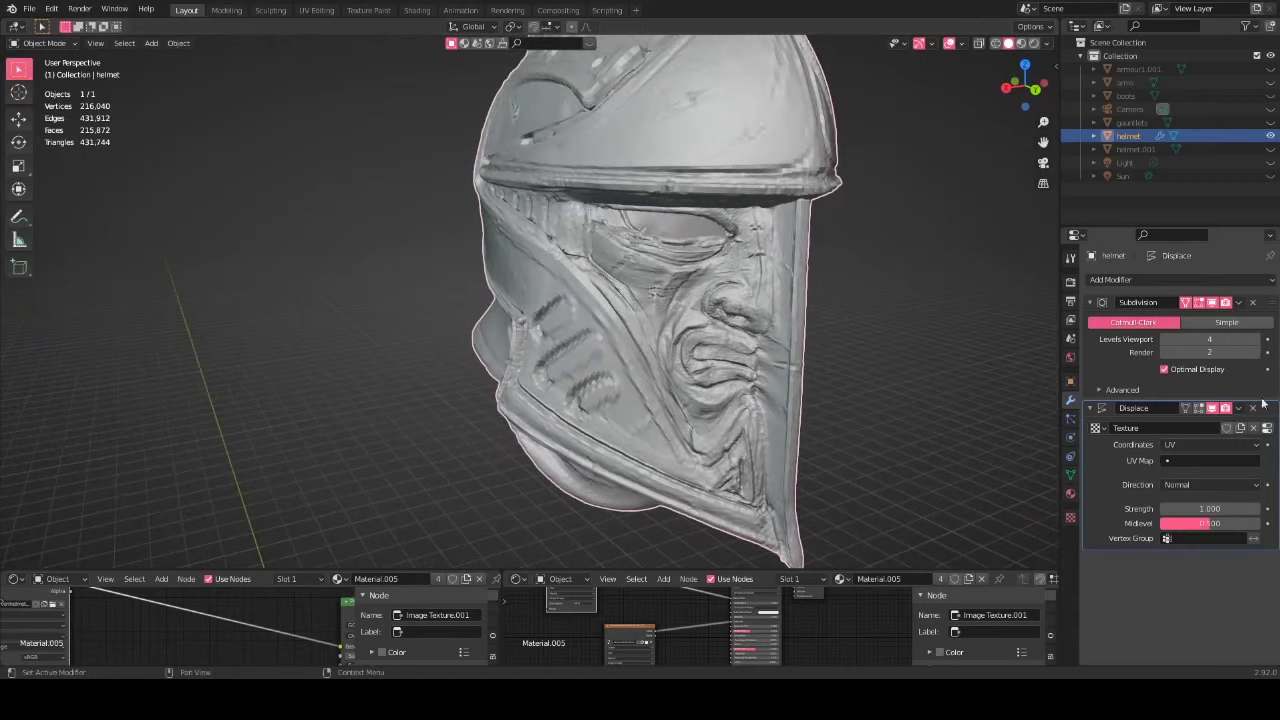
Step: Raise the helmet's Subdivision viewport level to 5
middle_drag(760, 330, 599, 285)
scroll(599, 285, down, 5)
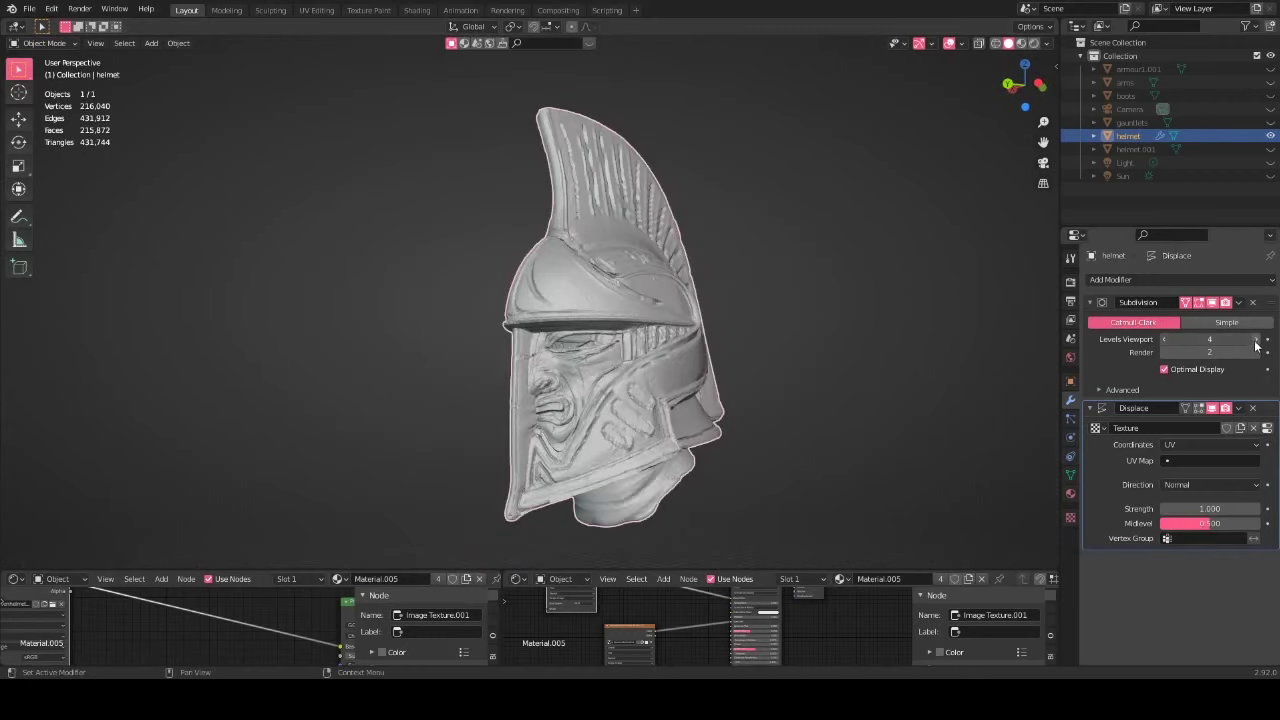
scroll(581, 390, up, 3)
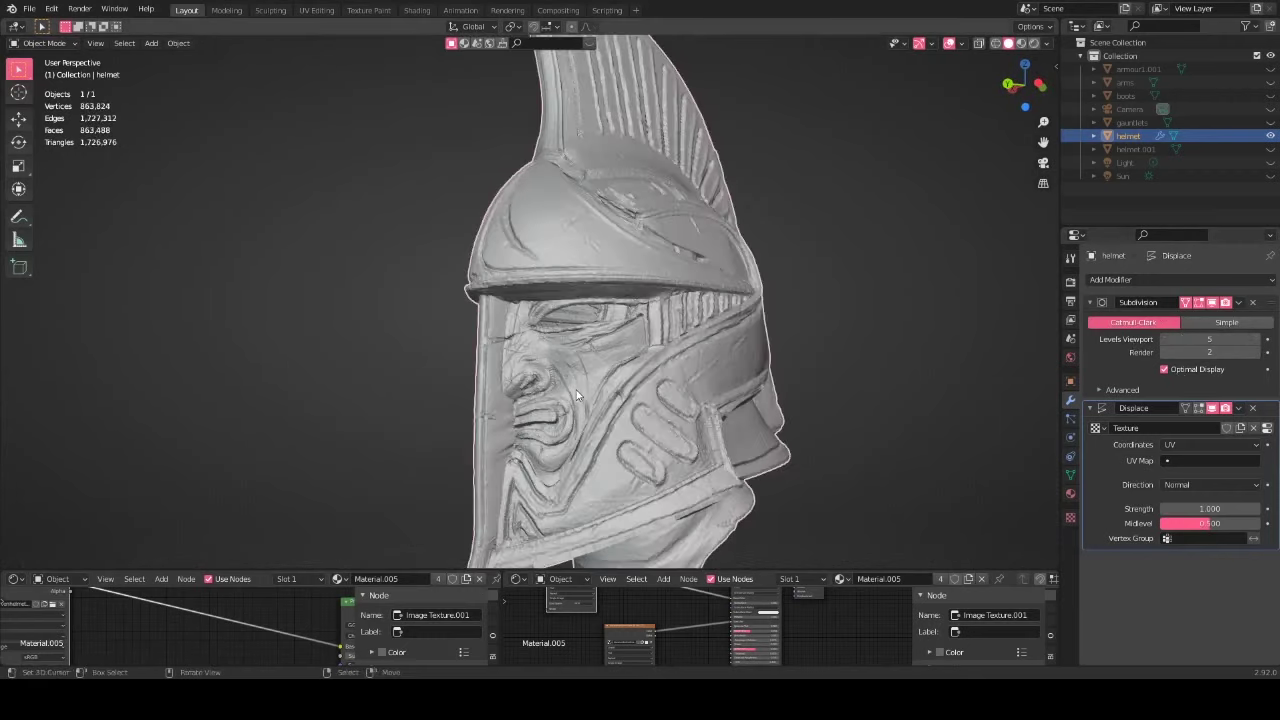
Step: Examine the displaced relief on the helmet's crest, sides and face from several angles
middle_drag(590, 392, 731, 222)
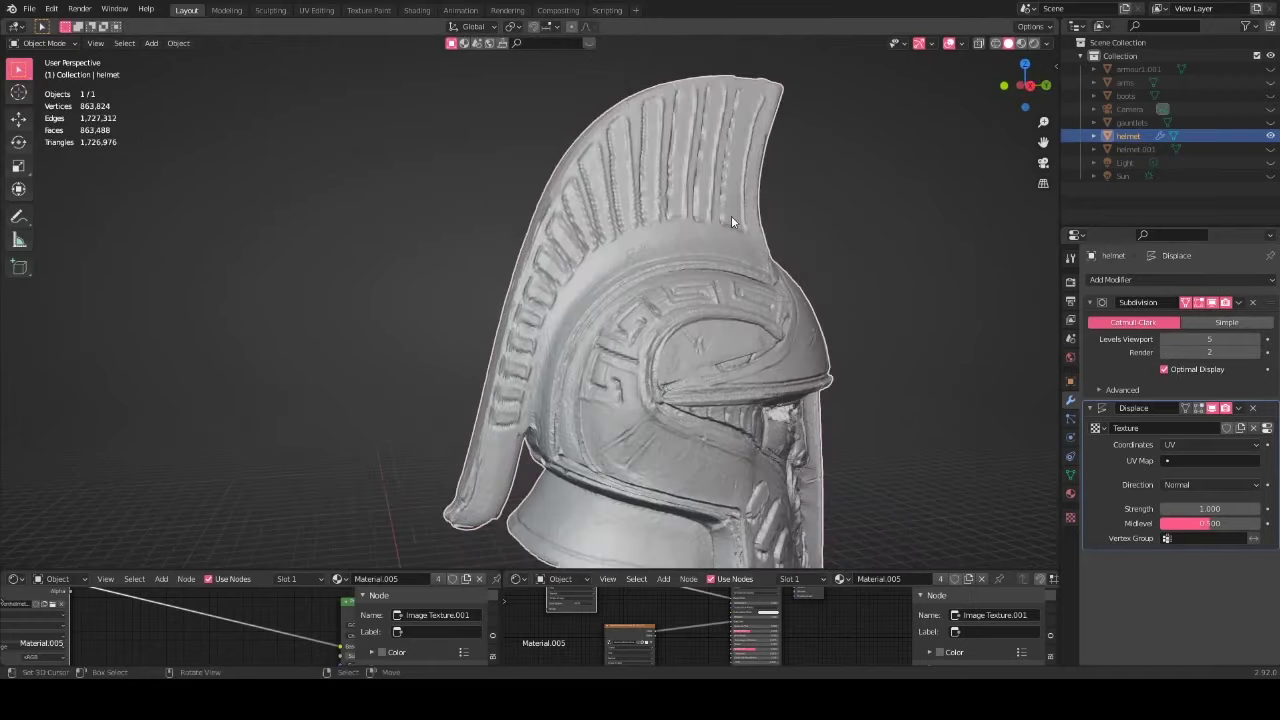
middle_drag(698, 338, 608, 405)
scroll(661, 203, up, 4)
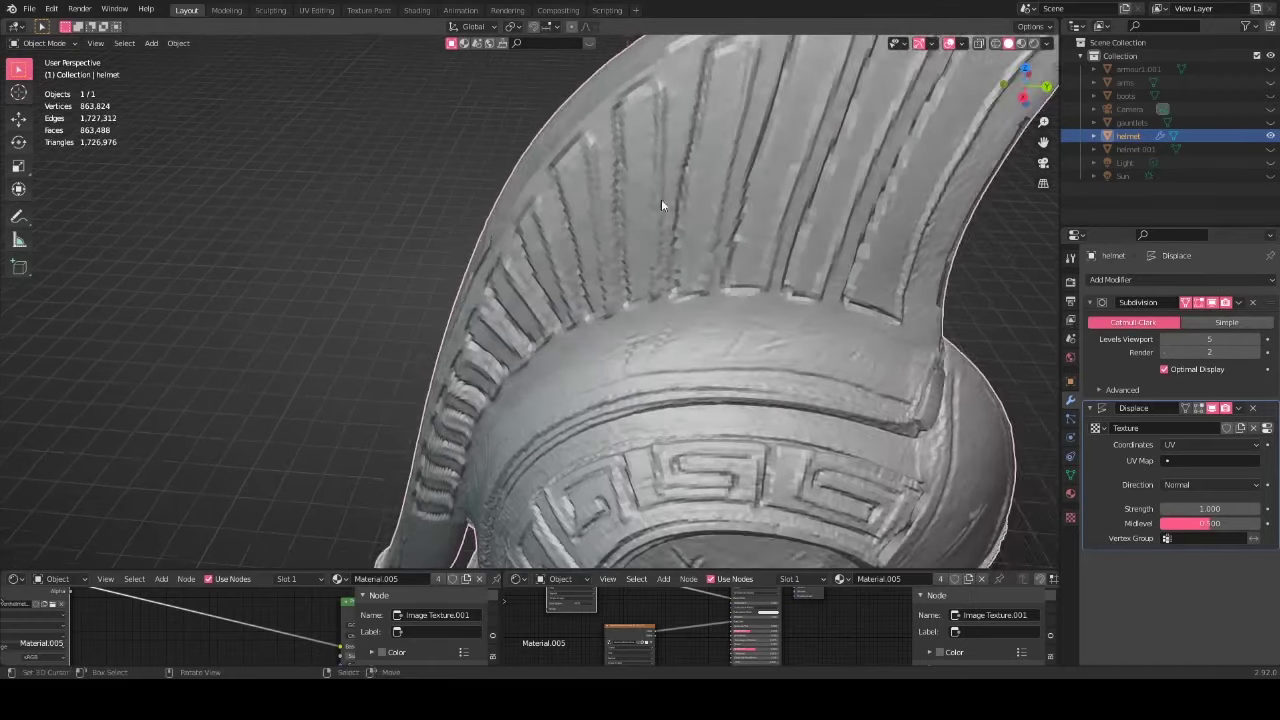
middle_drag(661, 203, 808, 205)
scroll(665, 165, down, 4)
middle_drag(704, 316, 688, 355)
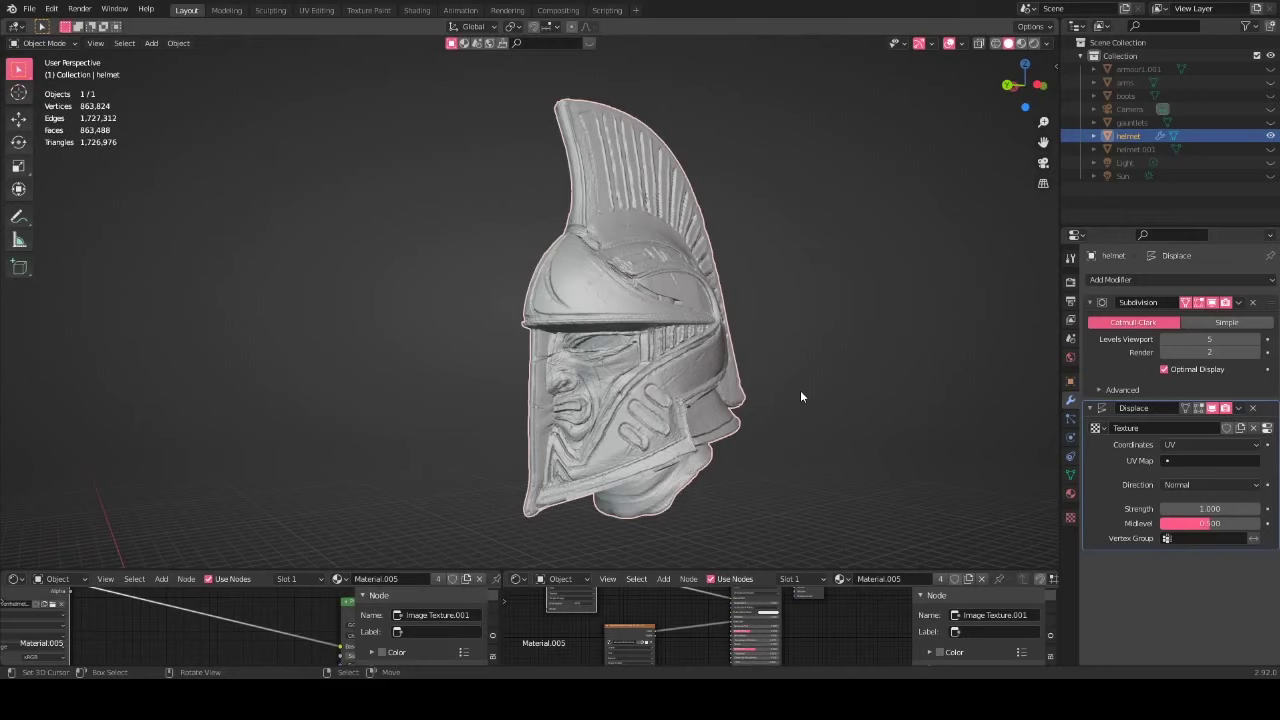
middle_drag(793, 379, 960, 330)
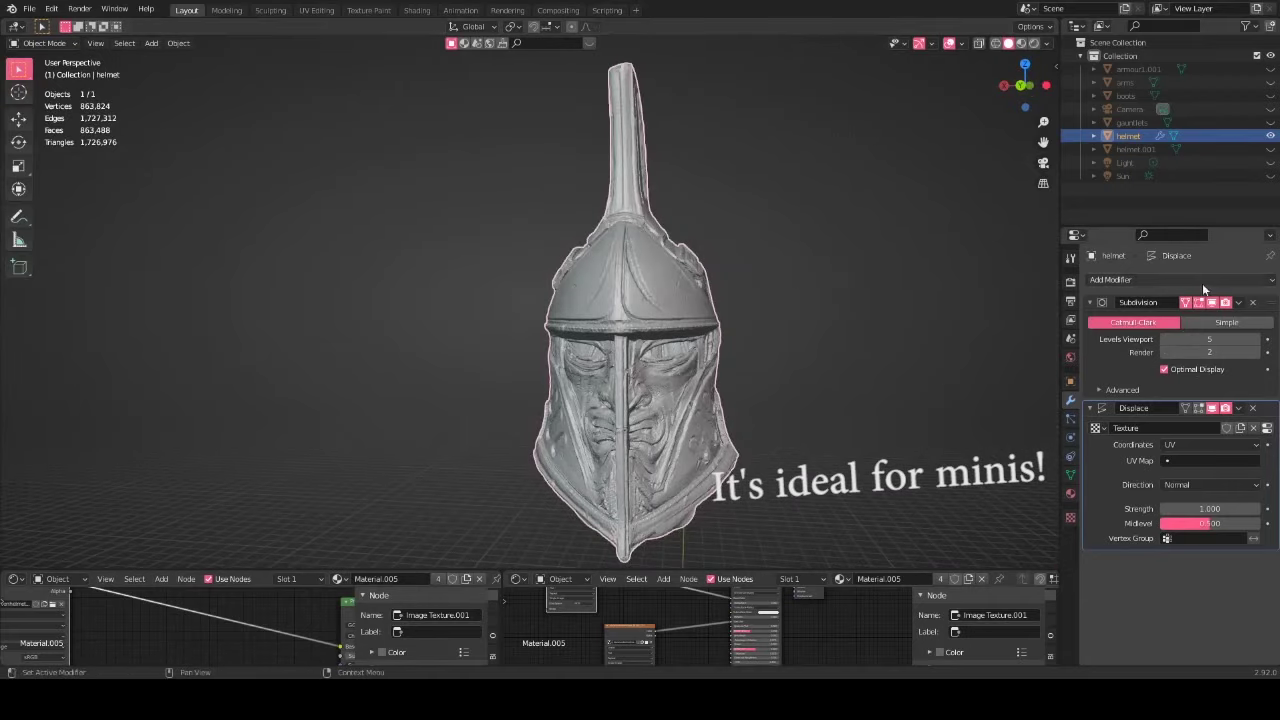
middle_drag(960, 375, 635, 485)
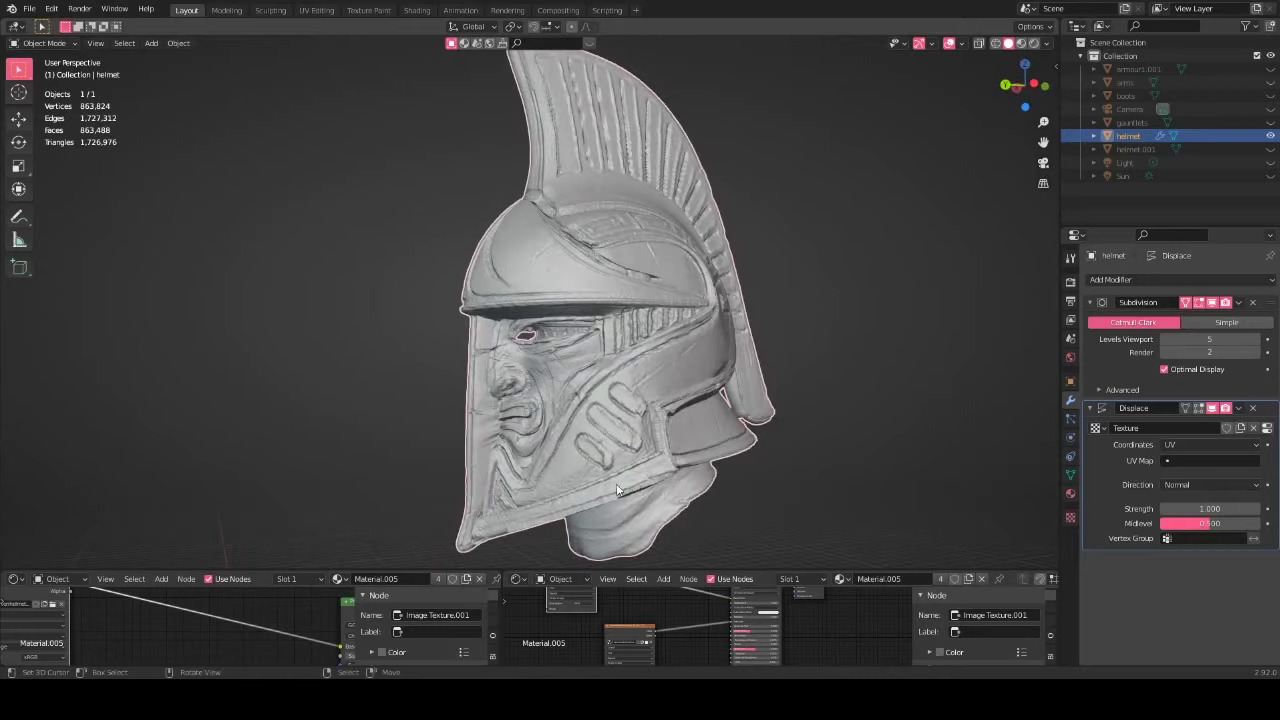
middle_drag(655, 470, 740, 476)
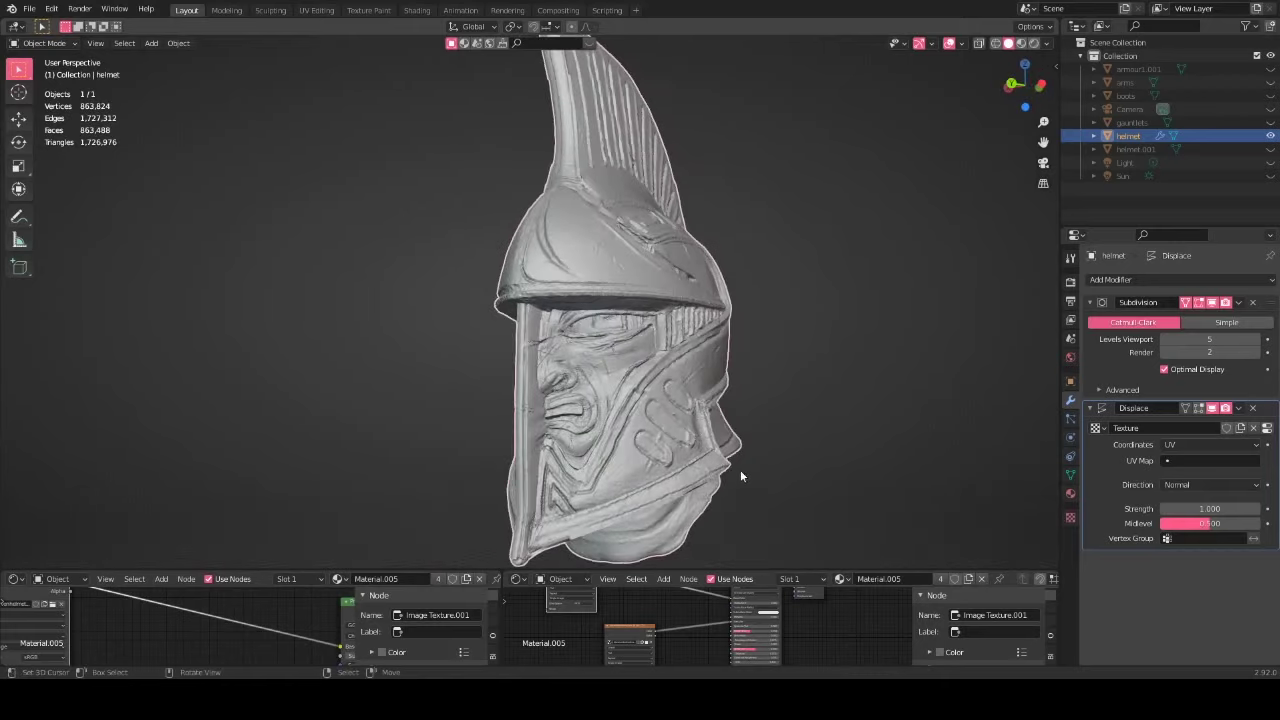
middle_drag(717, 401, 926, 401)
scroll(815, 292, up, 6)
scroll(604, 392, up, 3)
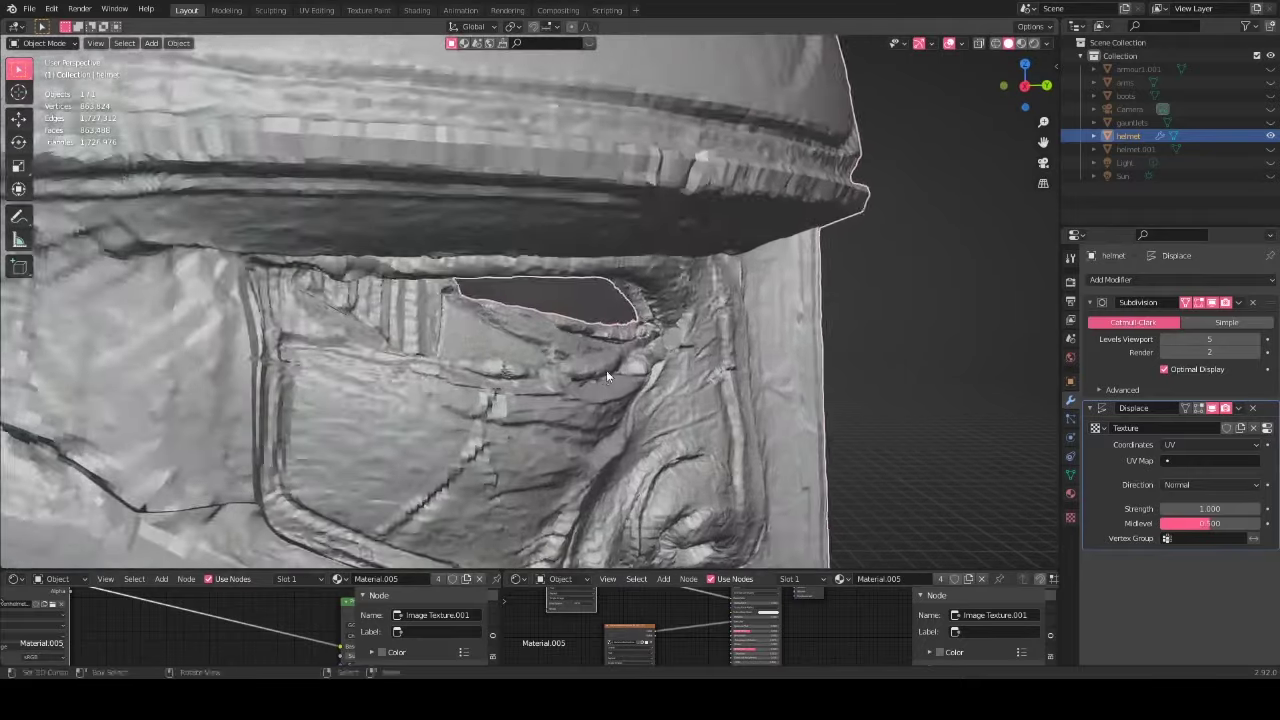
Step: Add a Solidify modifier to the helmet while viewing the eye openings up close
middle_drag(606, 370, 440, 372)
middle_drag(540, 330, 505, 340)
click(1240, 280)
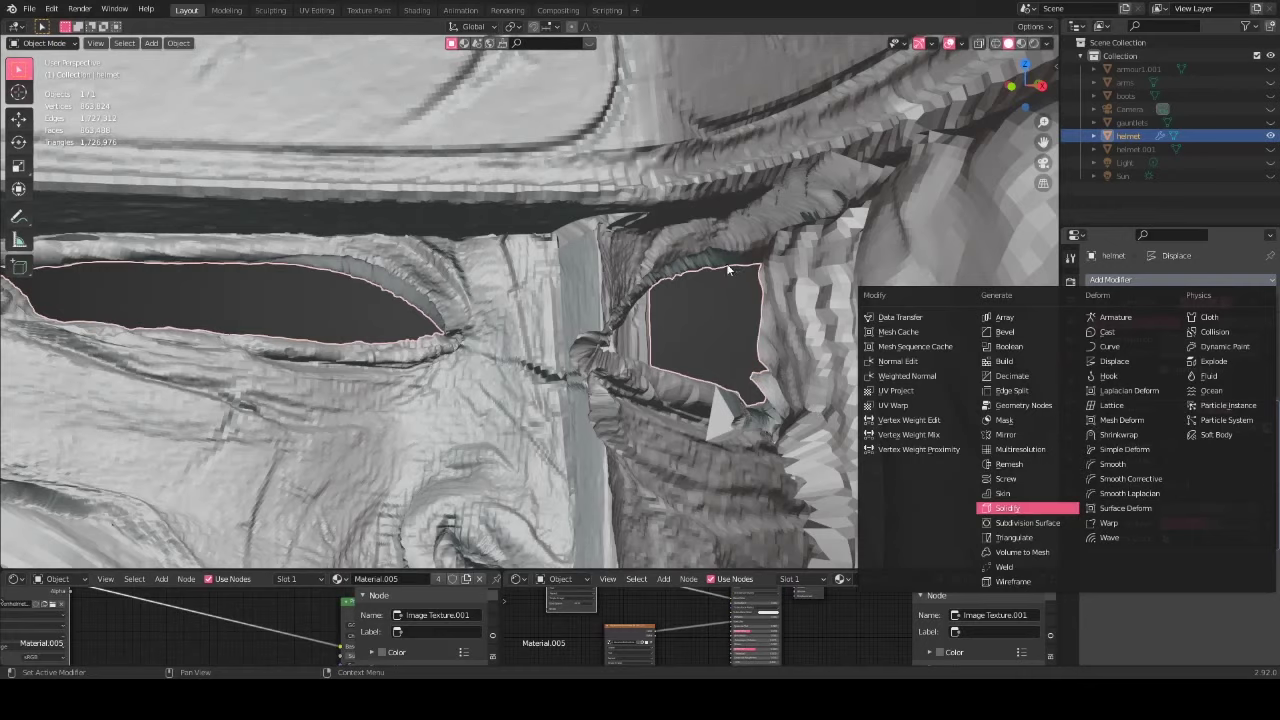
key(Return)
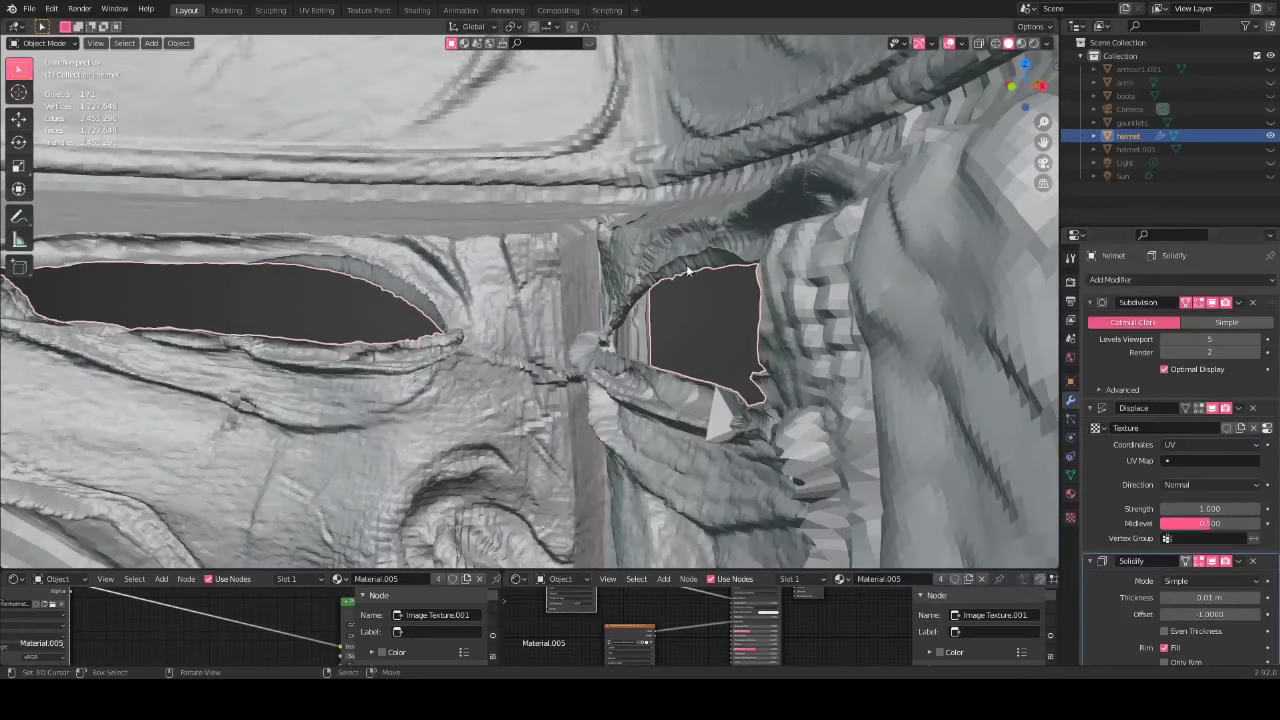
Step: Disable Displace and Subdivision in the viewport and increase the Solidify thickness to about 0.25 m
click(1212, 408)
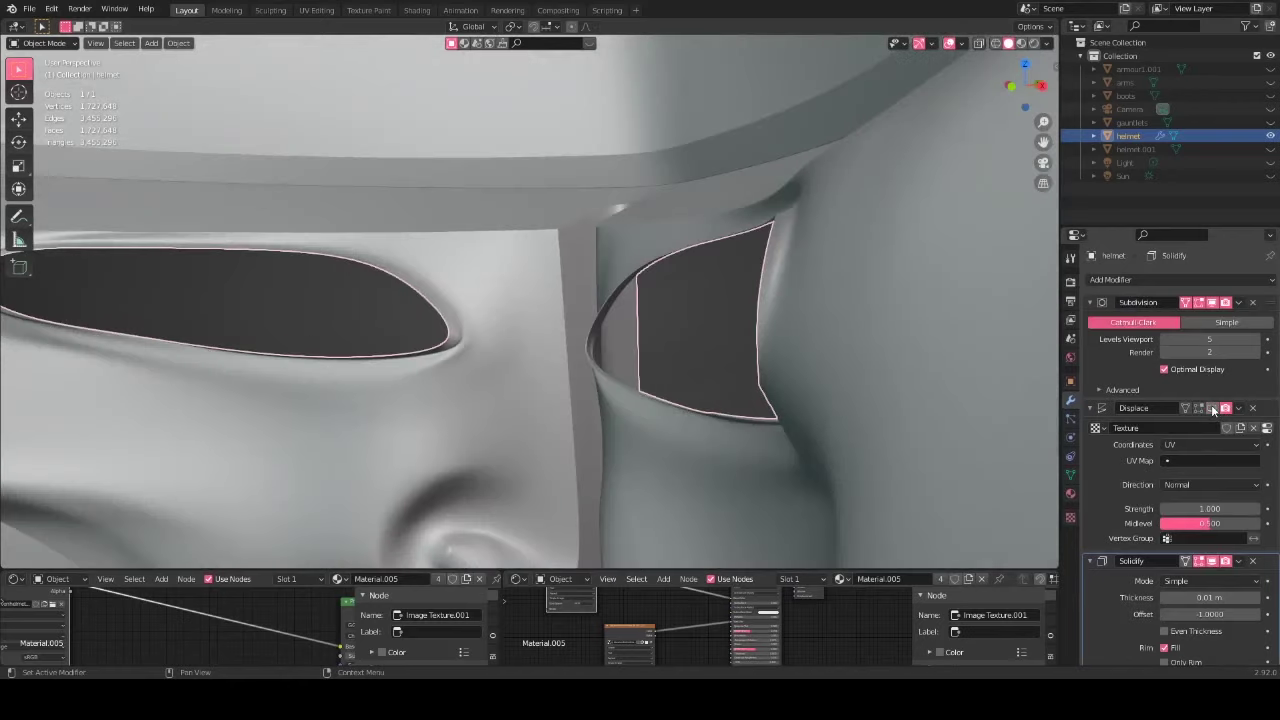
click(1213, 302)
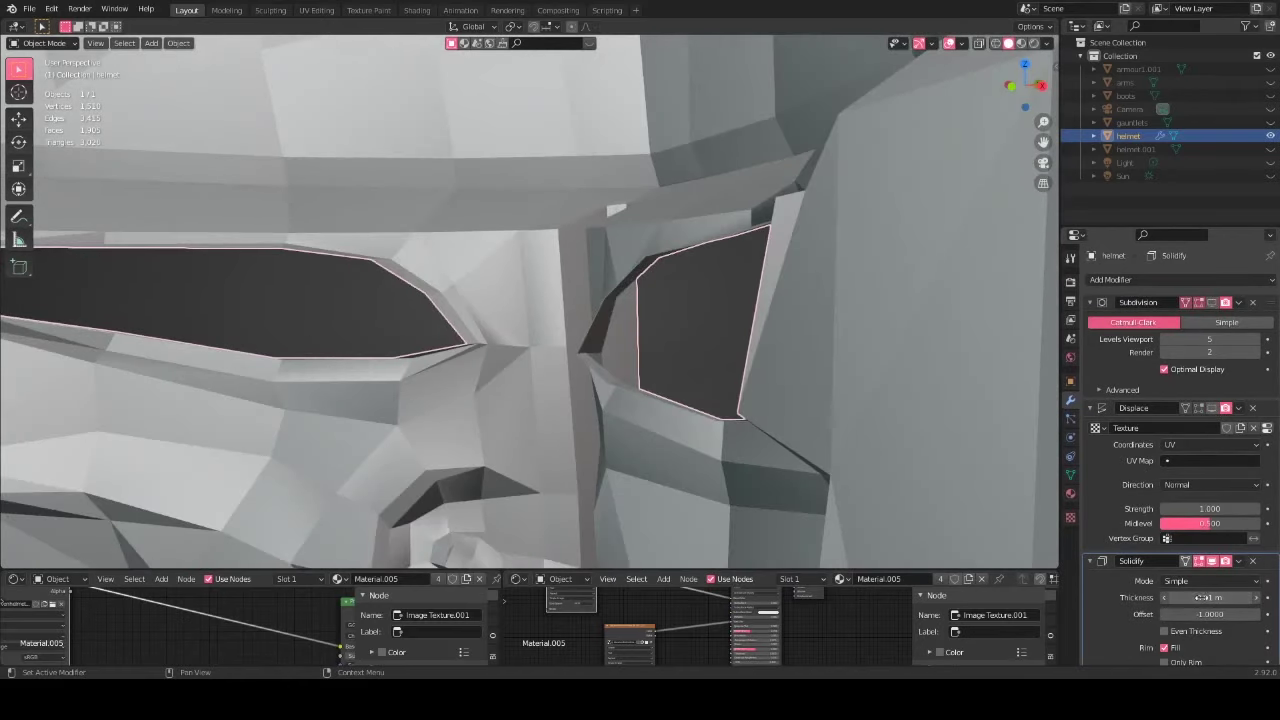
drag(1165, 598, 1274, 597)
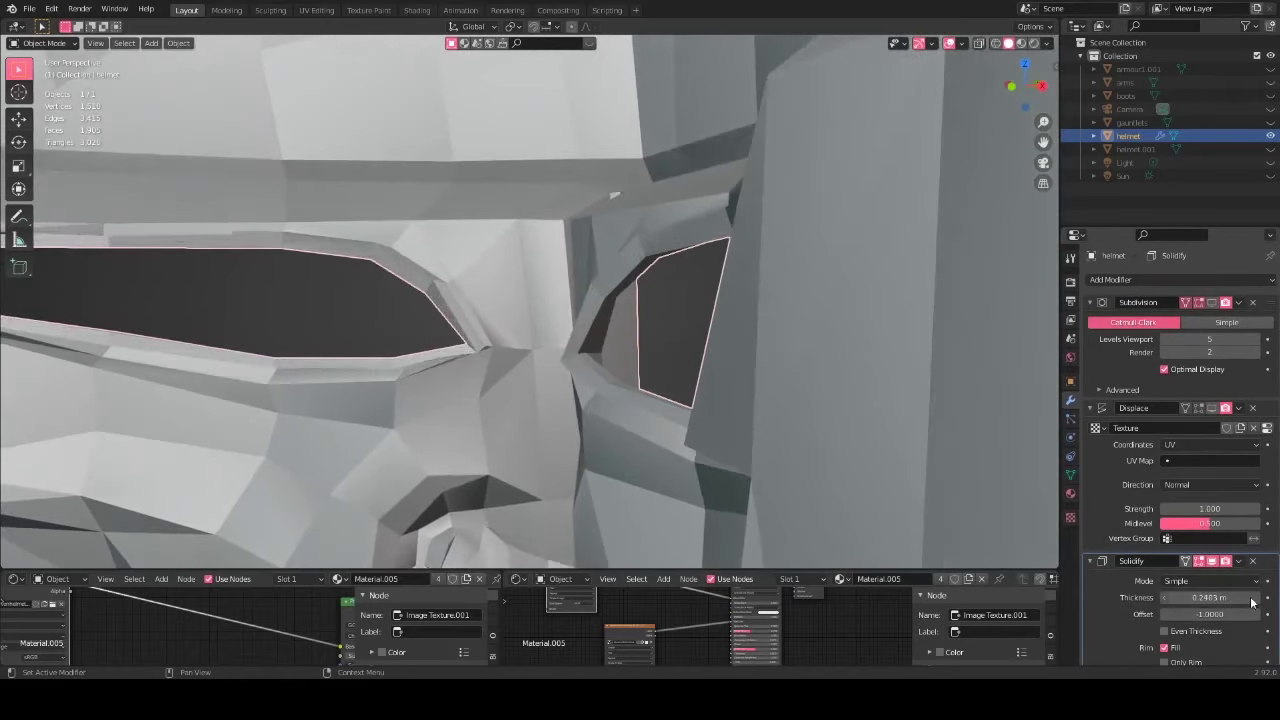
middle_drag(779, 360, 639, 363)
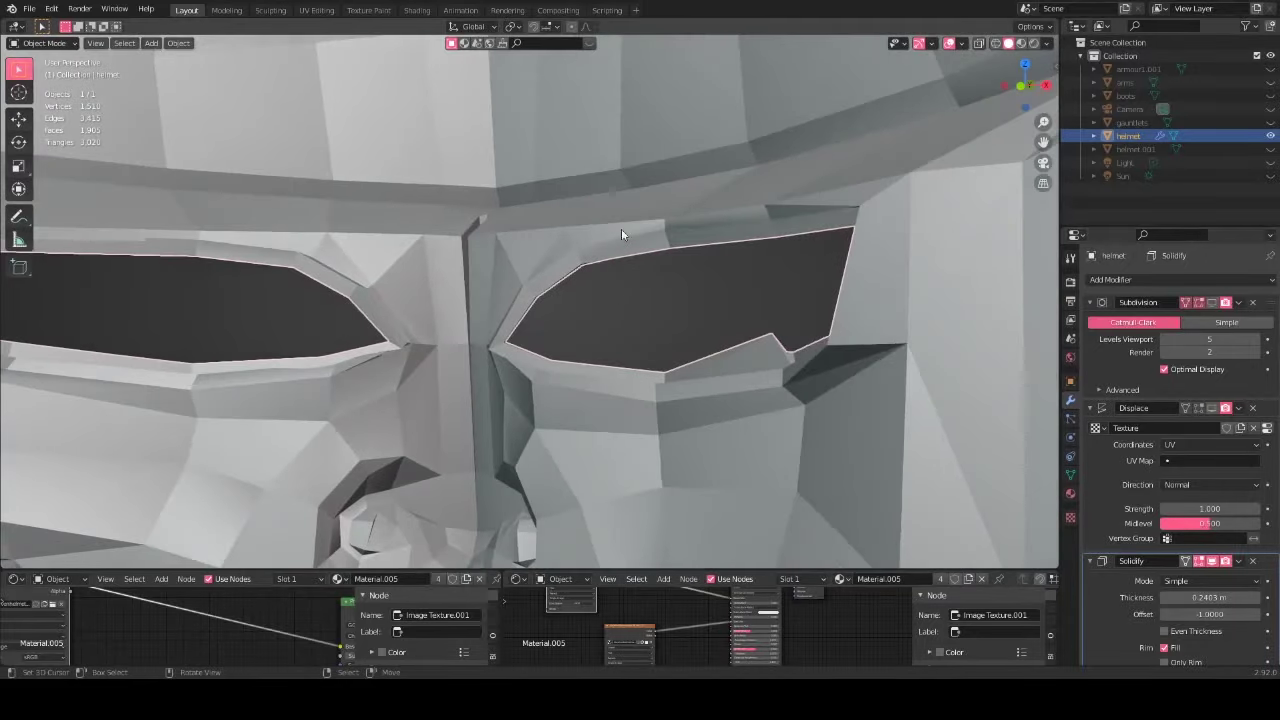
middle_drag(621, 233, 557, 331)
Step: Check the thickened helmet's mesh in Edit Mode and remove the Solidify modifier
scroll(596, 394, down, 6)
key(Tab)
middle_drag(706, 274, 712, 372)
key(Tab)
scroll(748, 383, down, 5)
click(1254, 563)
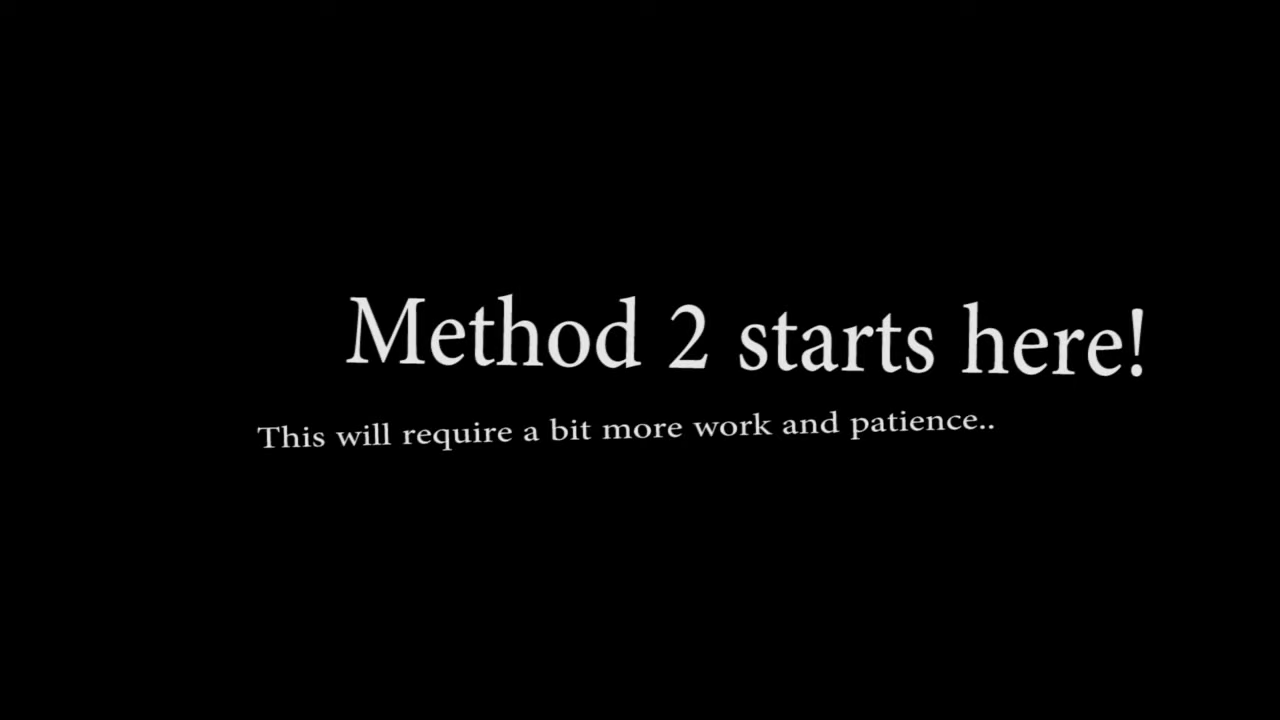
Step: Replace the Subdivision modifier on helmet.001 with a Multiresolution modifier
click(1212, 303)
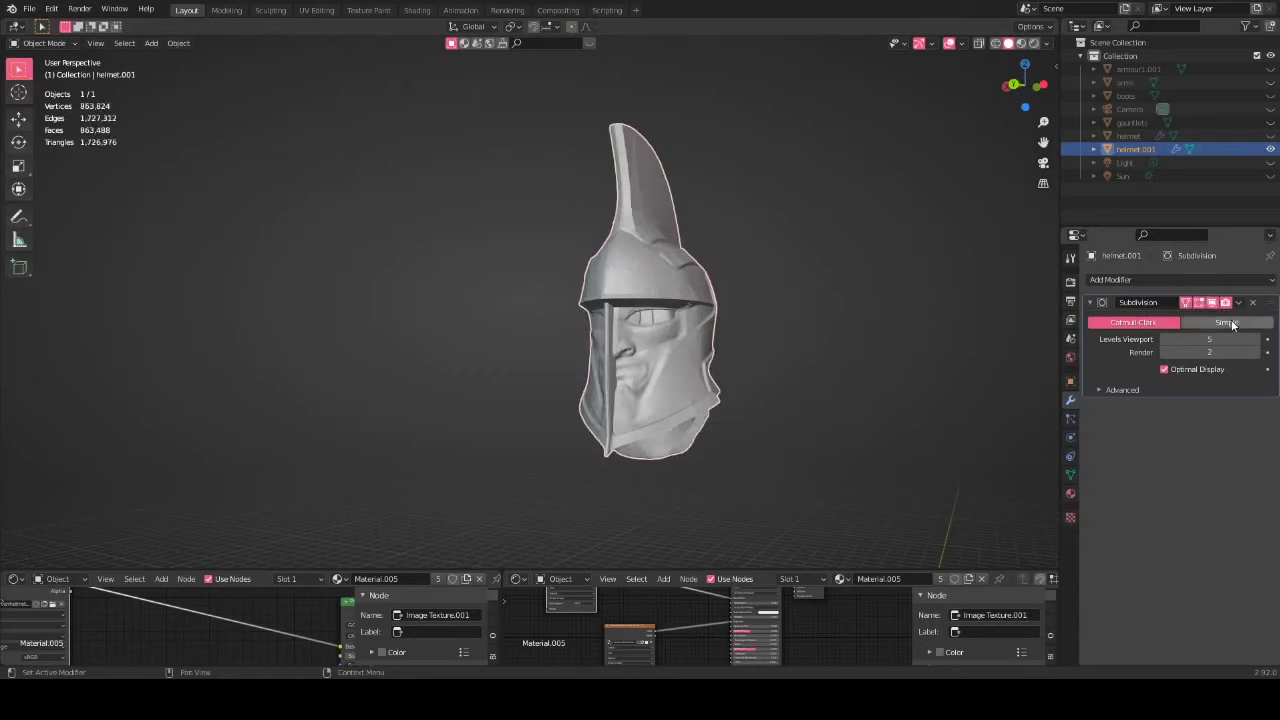
click(1253, 302)
click(1160, 281)
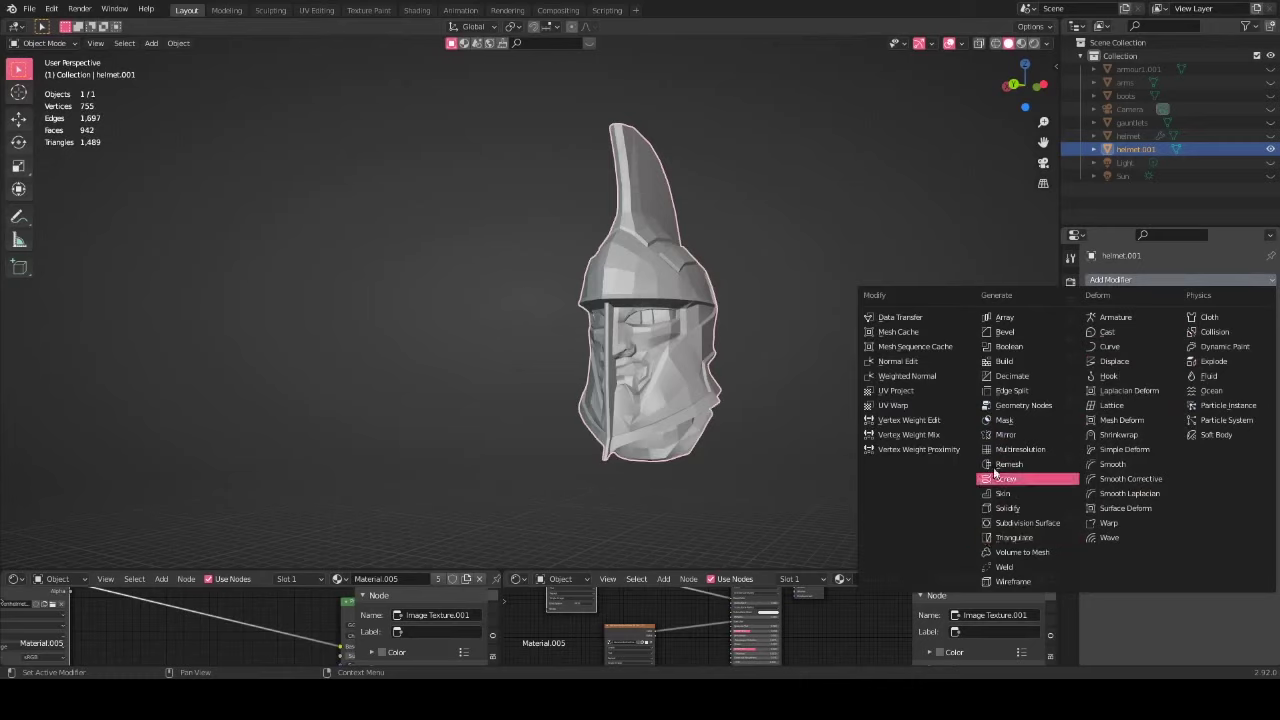
click(1018, 450)
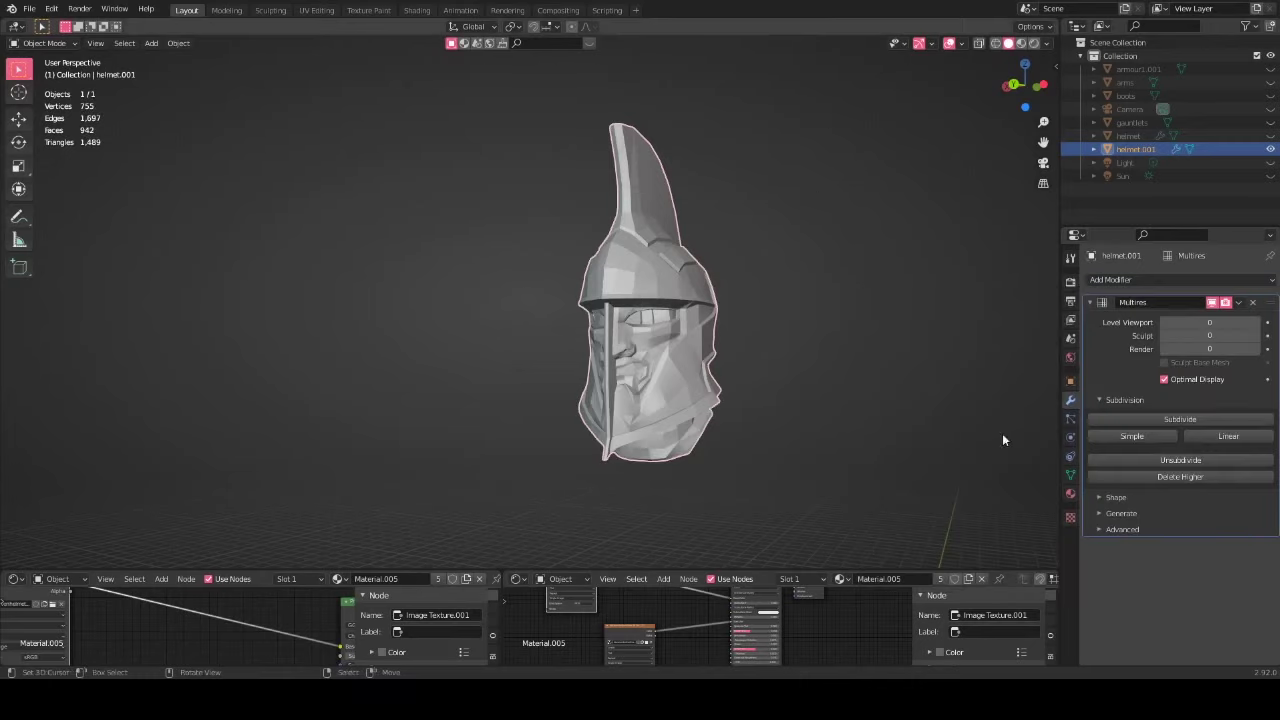
Step: Subdivide the Multiresolution modifier to level 2 and check the creased base mesh in Edit Mode
click(1146, 419)
click(1148, 420)
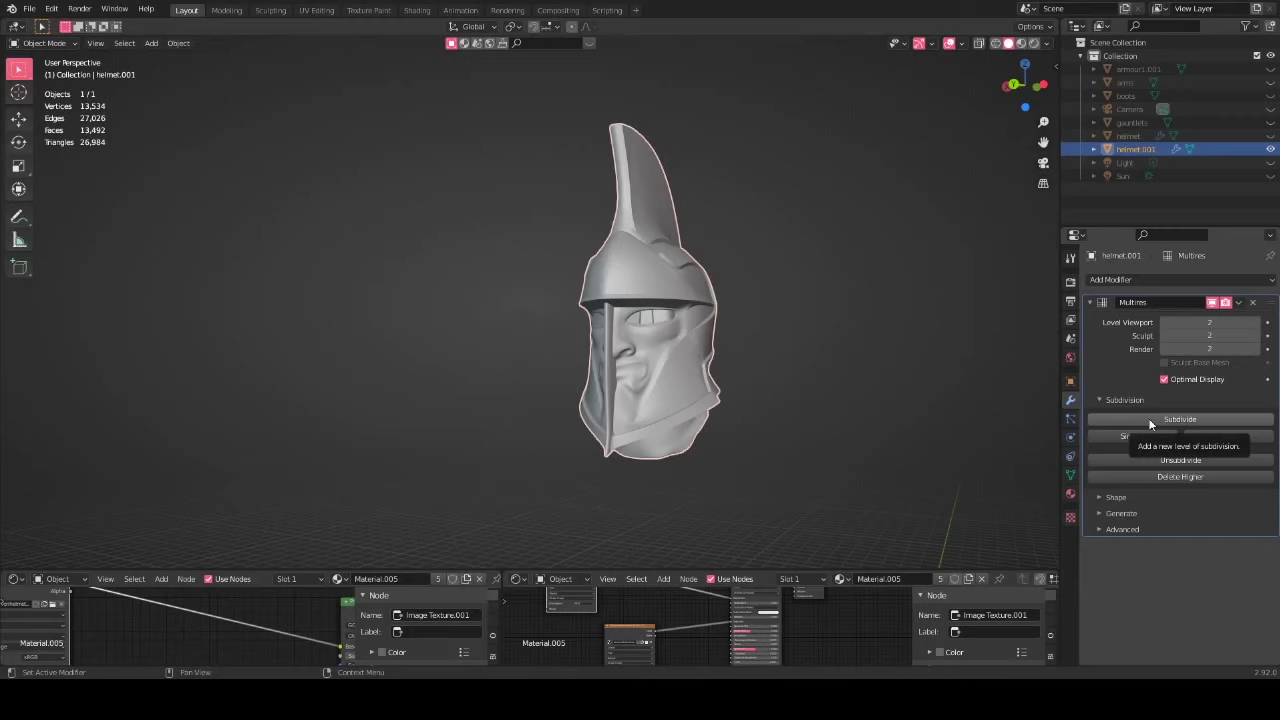
key(Tab)
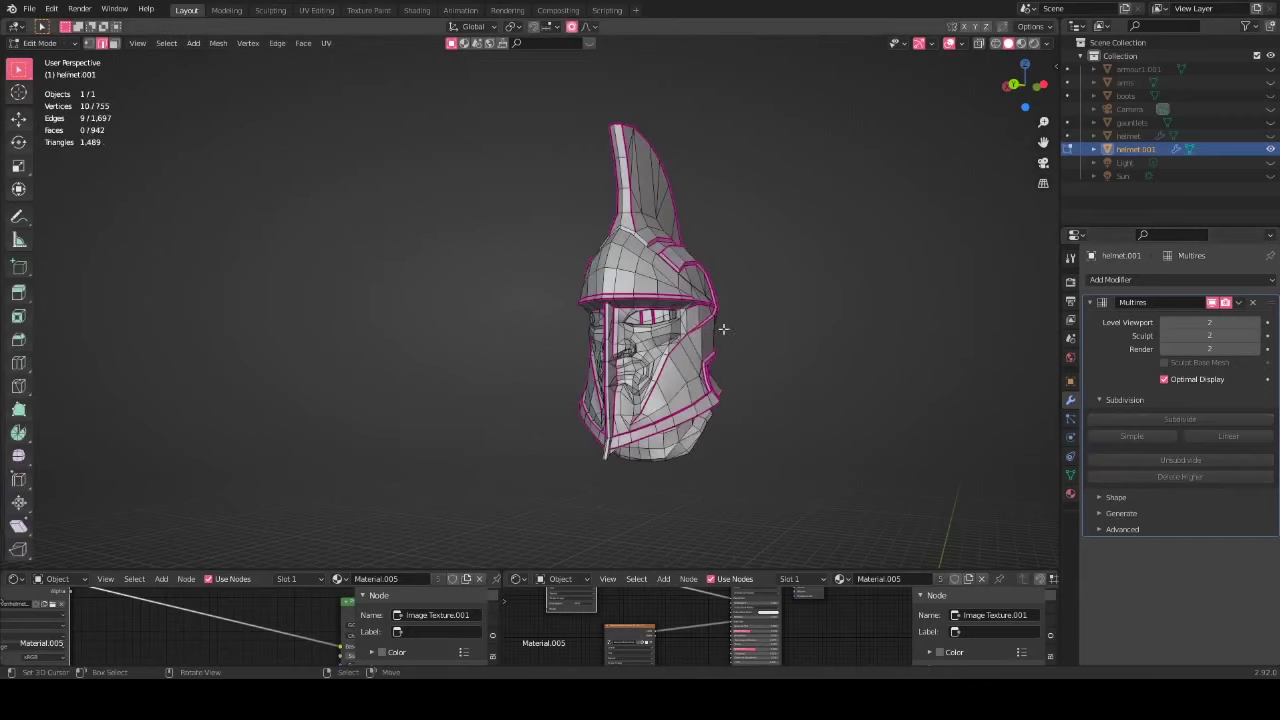
key(Tab)
scroll(662, 412, up, 3)
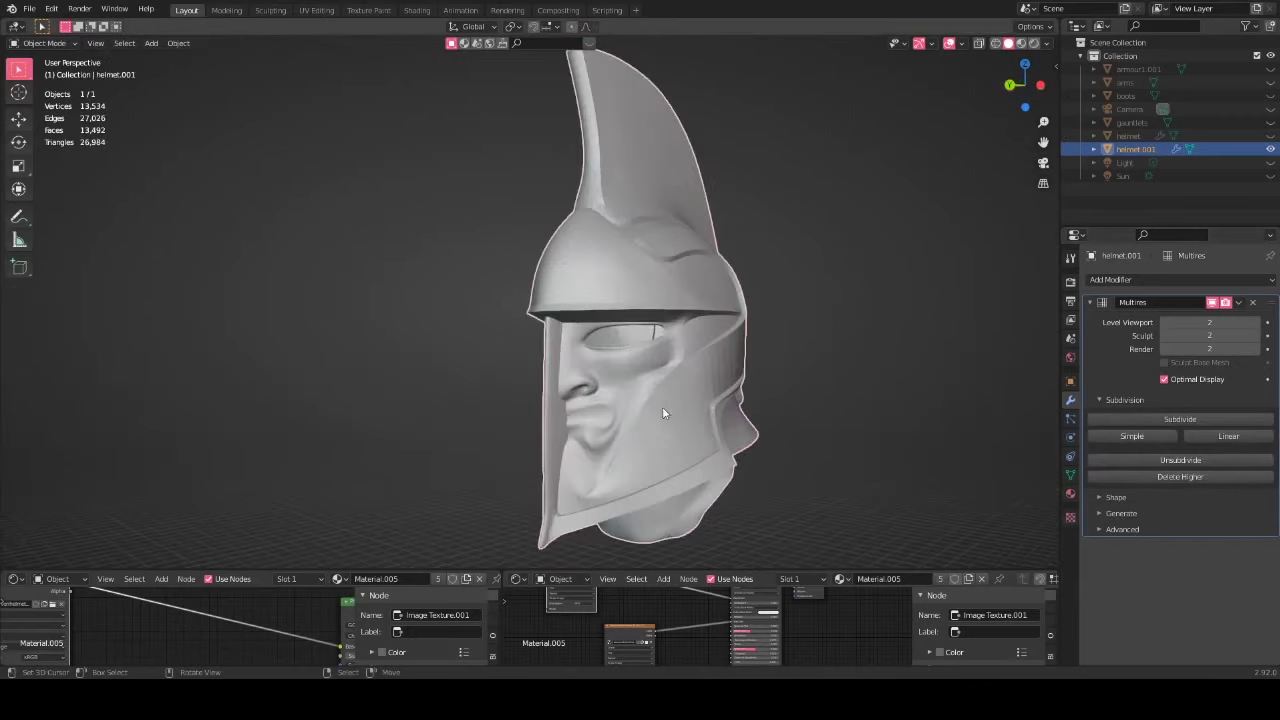